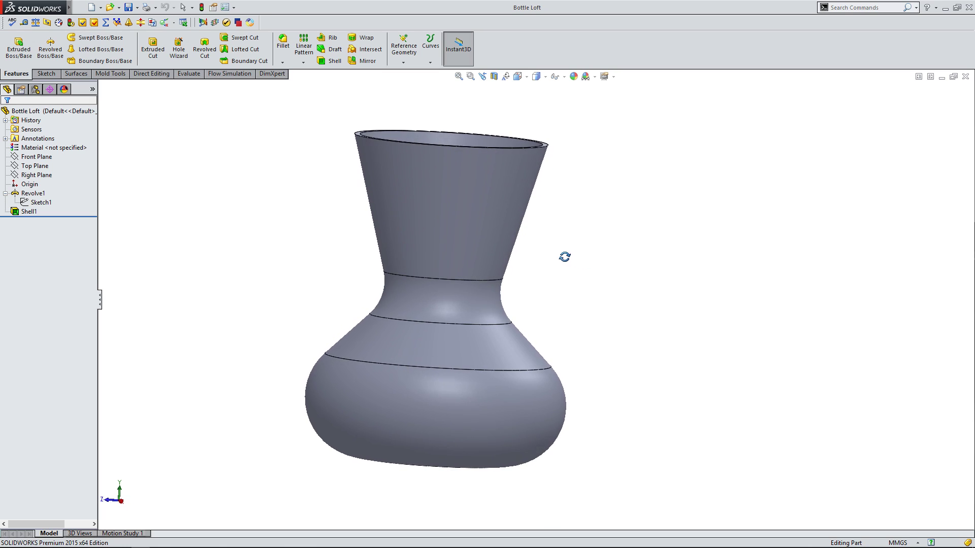
Open the revolve's profile sketch in the right view to review its dimensions, and close it without edits
middle_drag(326, 307, 378, 228)
click(130, 499)
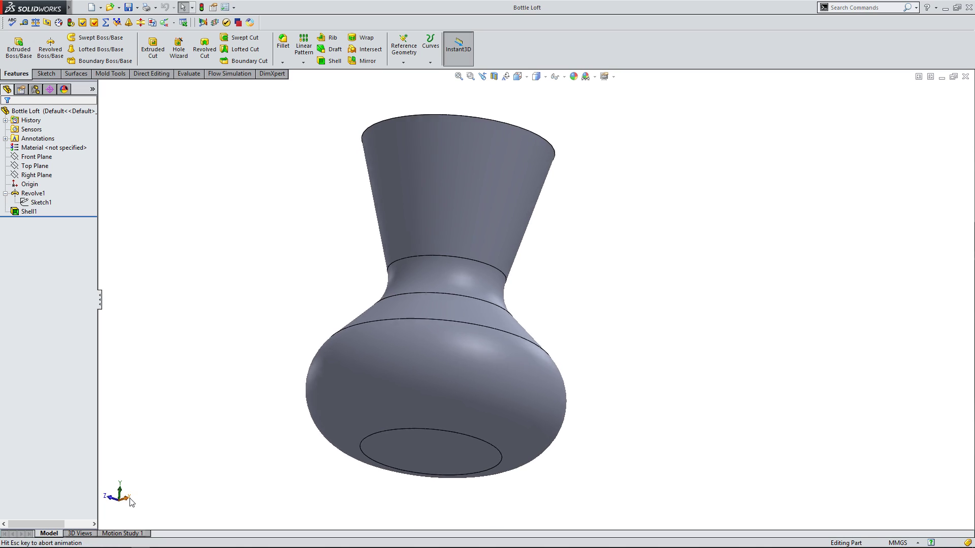
click(37, 202)
right_click(37, 203)
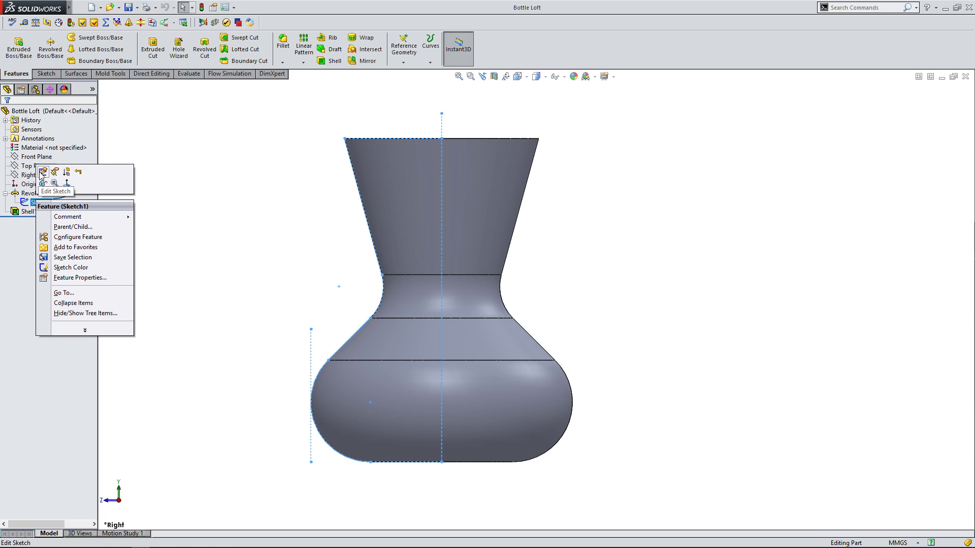
click(43, 172)
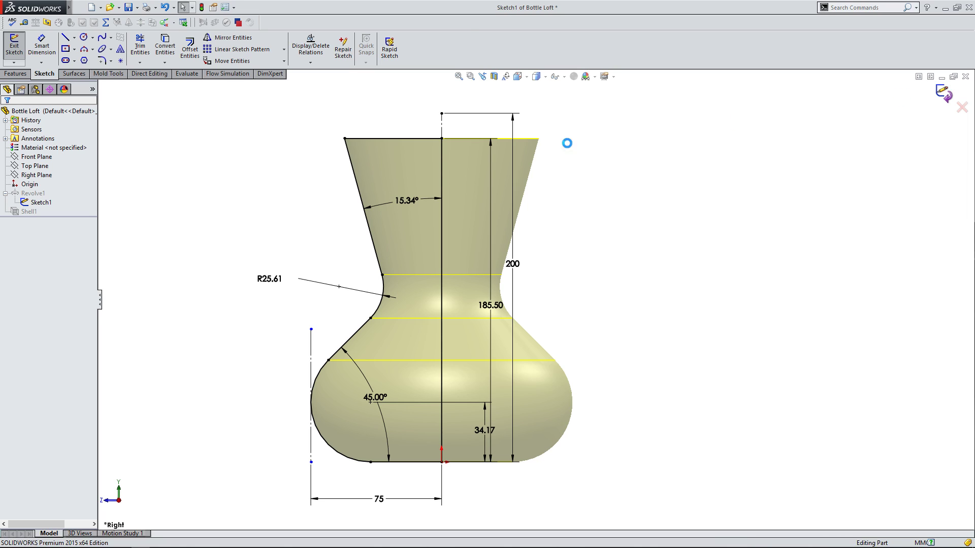
click(949, 91)
Delete the Revolve1 feature together with its dependent shell, keeping the absorbed profile sketch
click(30, 194)
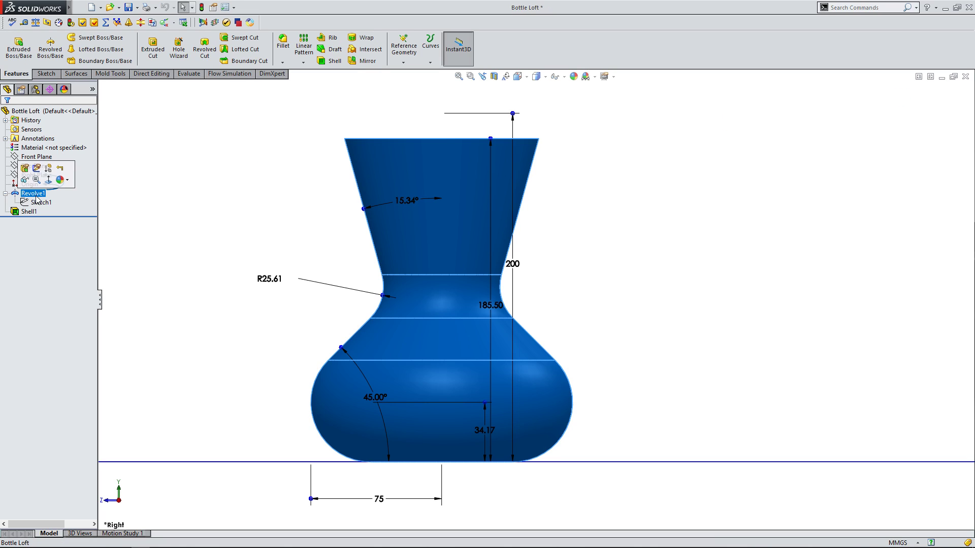
click(226, 215)
right_click(35, 196)
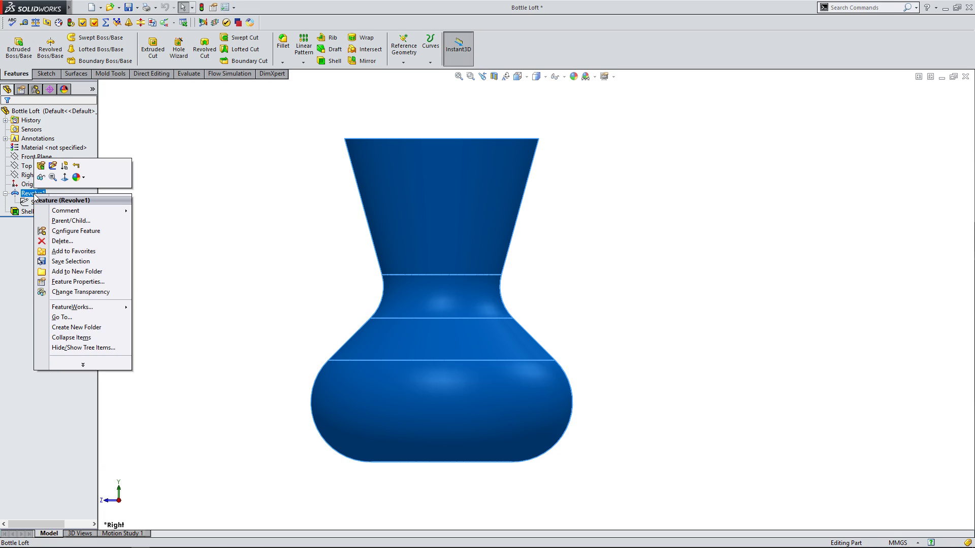
click(48, 243)
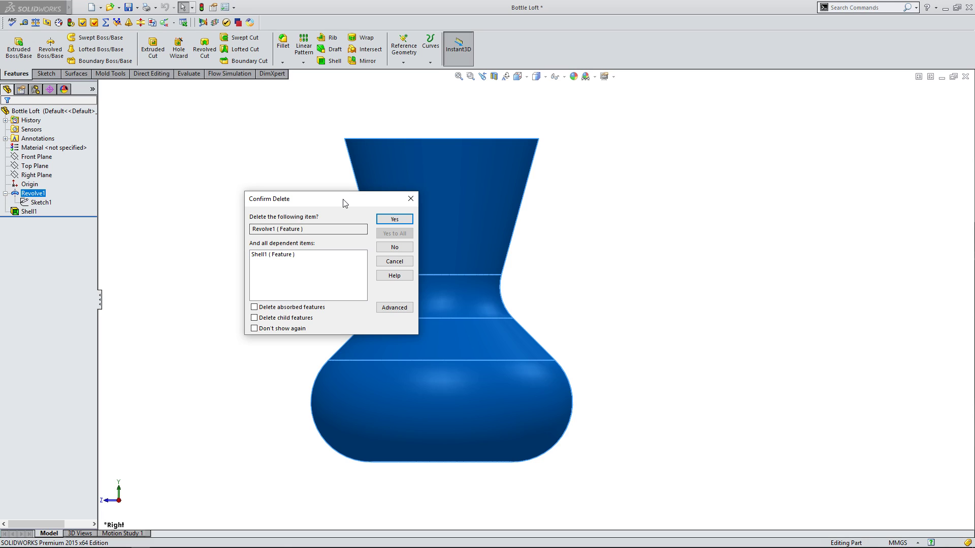
drag(344, 201, 276, 199)
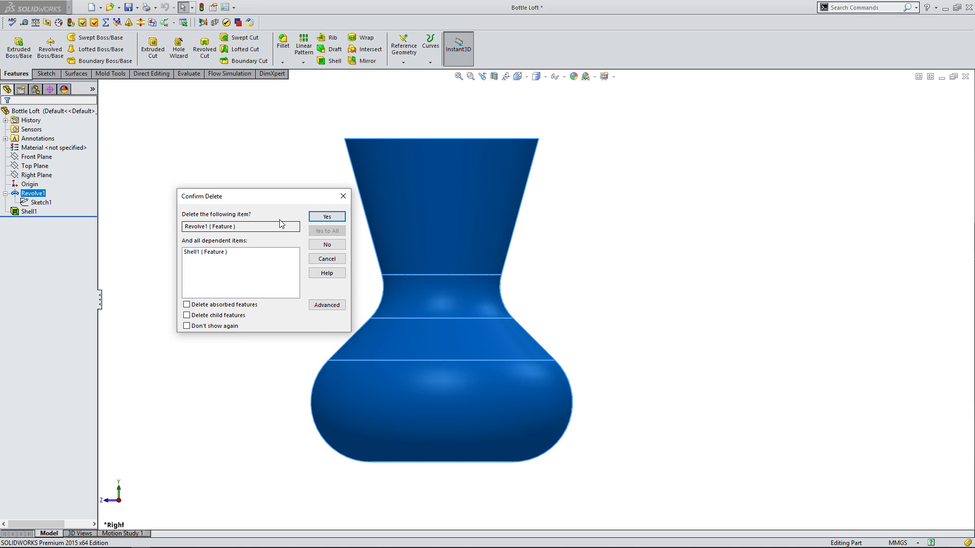
click(326, 217)
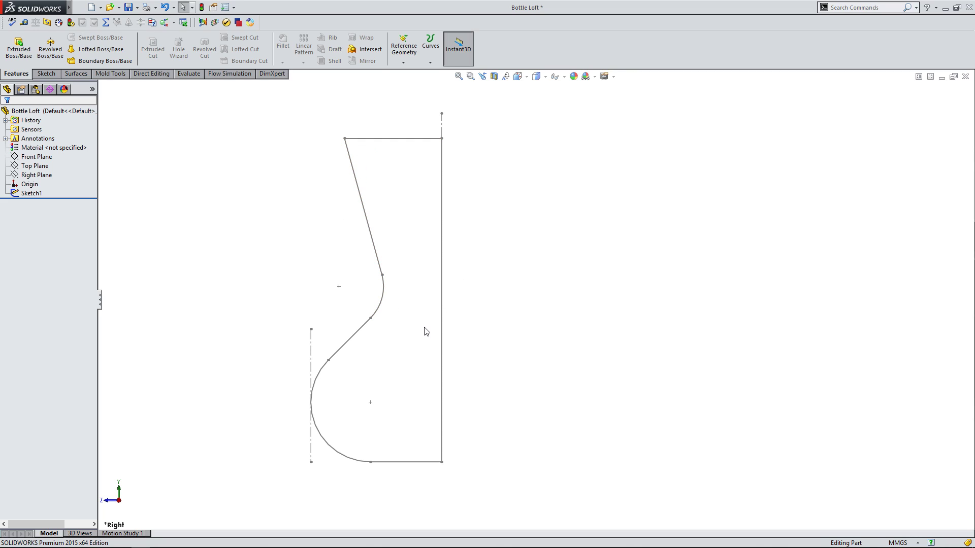
Examine the remaining bottle profile sketch from several angles
key(z)
scroll(482, 304, down, 2)
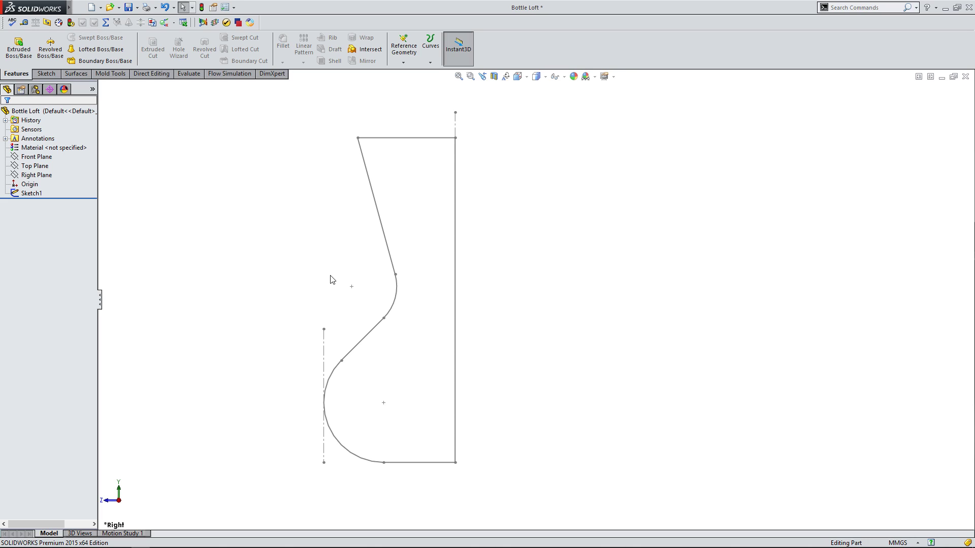
mouse_move(415, 286)
middle_down()
mouse_move(416, 361)
mouse_move(405, 220)
mouse_move(412, 273)
middle_up()
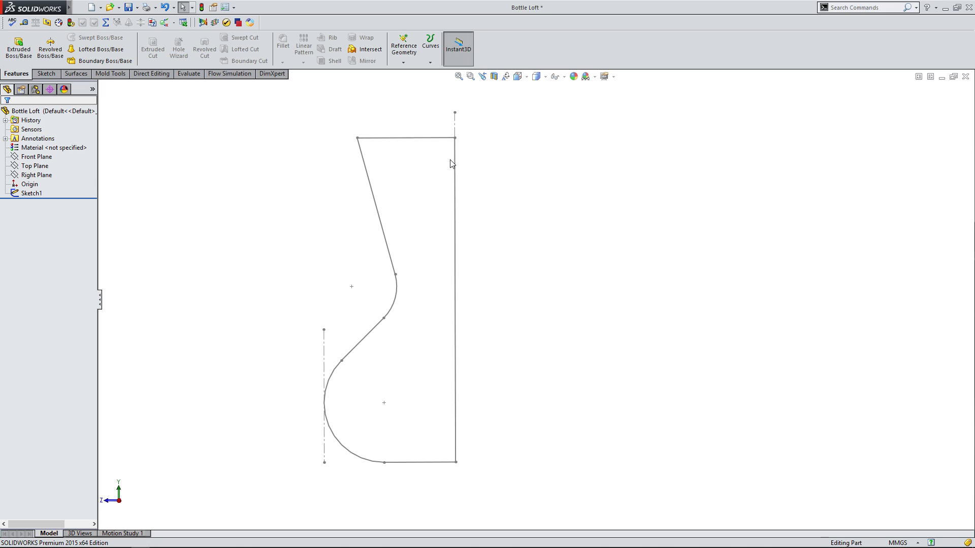
click(455, 165)
click(445, 157)
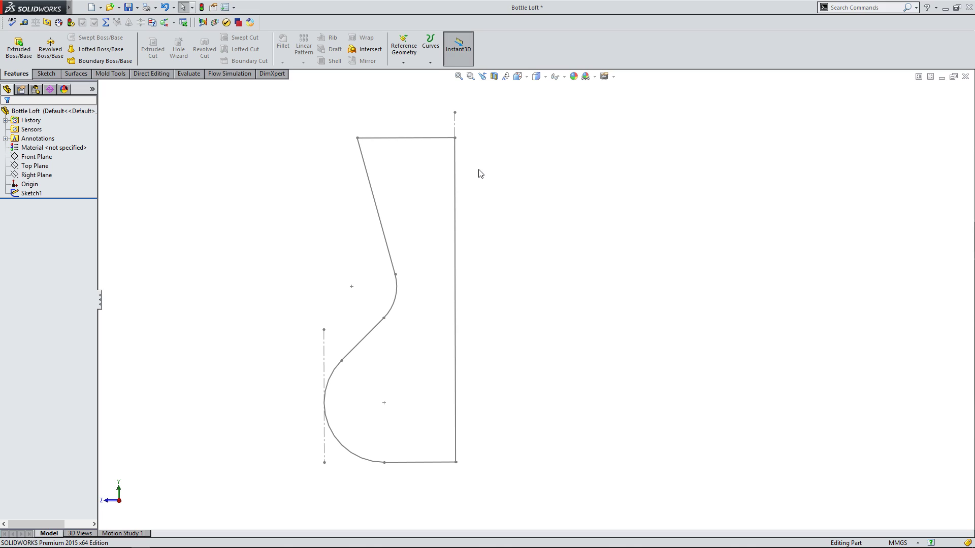
click(459, 135)
middle_drag(490, 168, 511, 239)
click(574, 228)
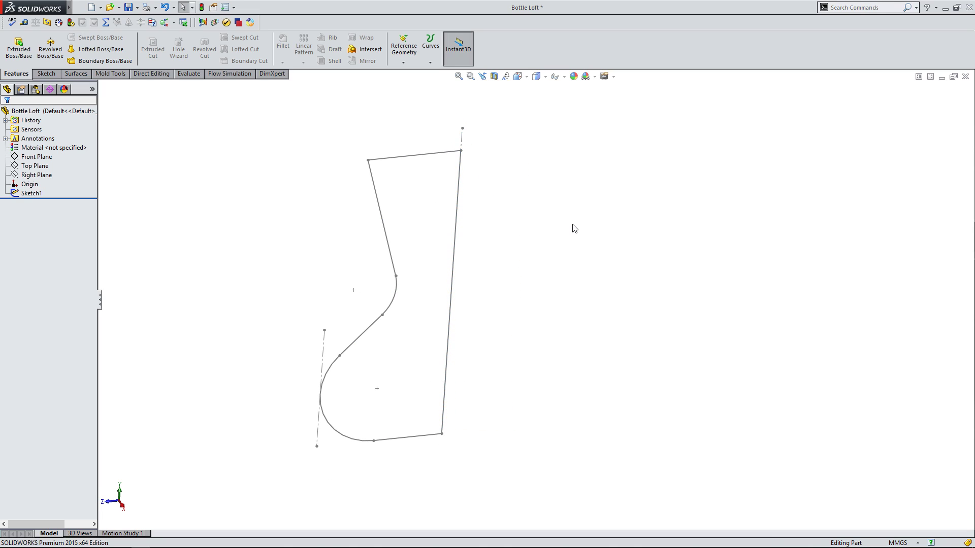
click(122, 507)
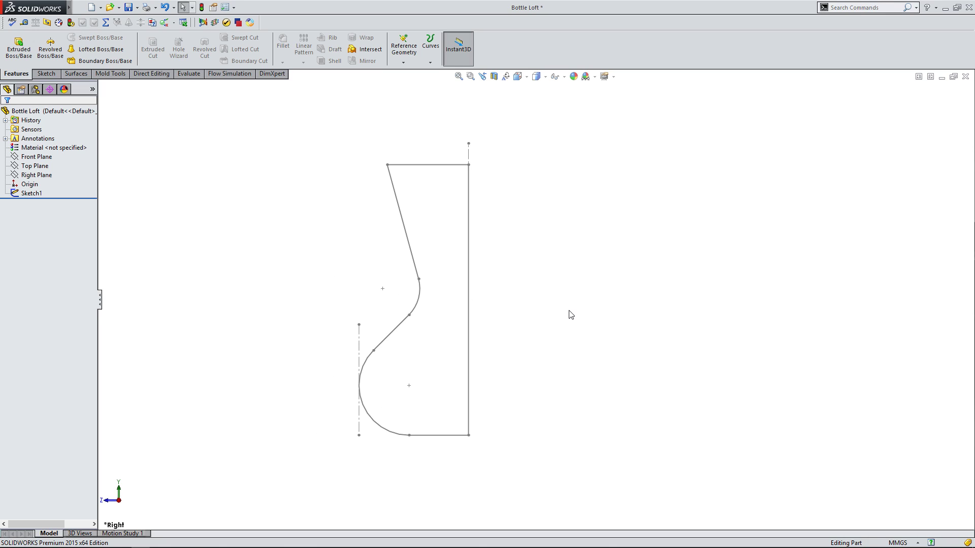
middle_drag(508, 284, 513, 409)
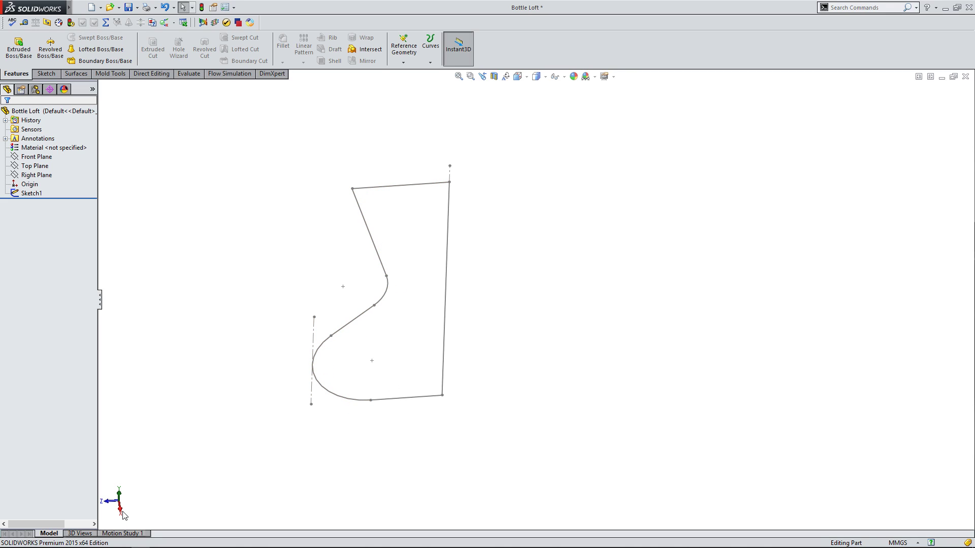
mouse_move(405, 388)
middle_down()
mouse_move(391, 318)
mouse_move(388, 330)
middle_up()
scroll(492, 419, up, 1)
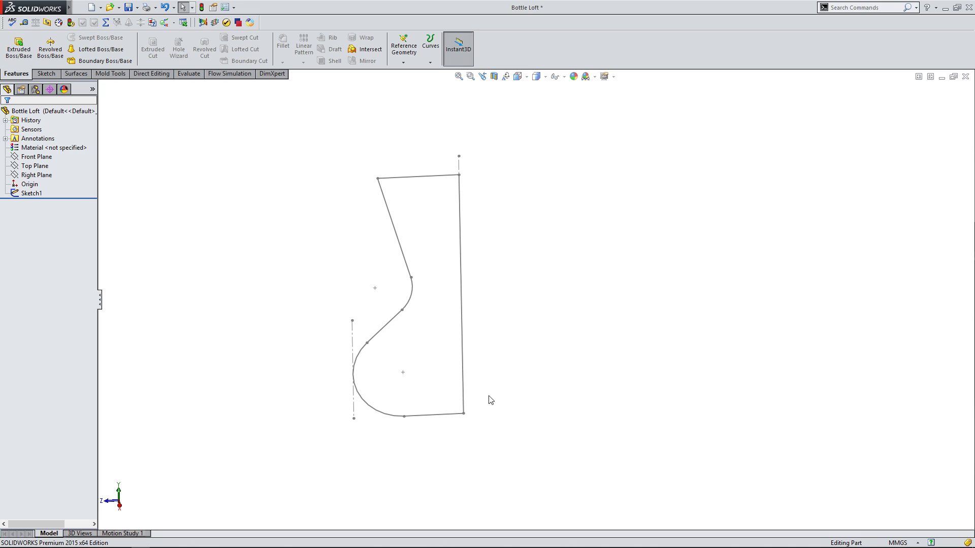
scroll(473, 388, down, 2)
scroll(435, 400, up, 1)
scroll(528, 166, up, 1)
scroll(542, 225, down, 1)
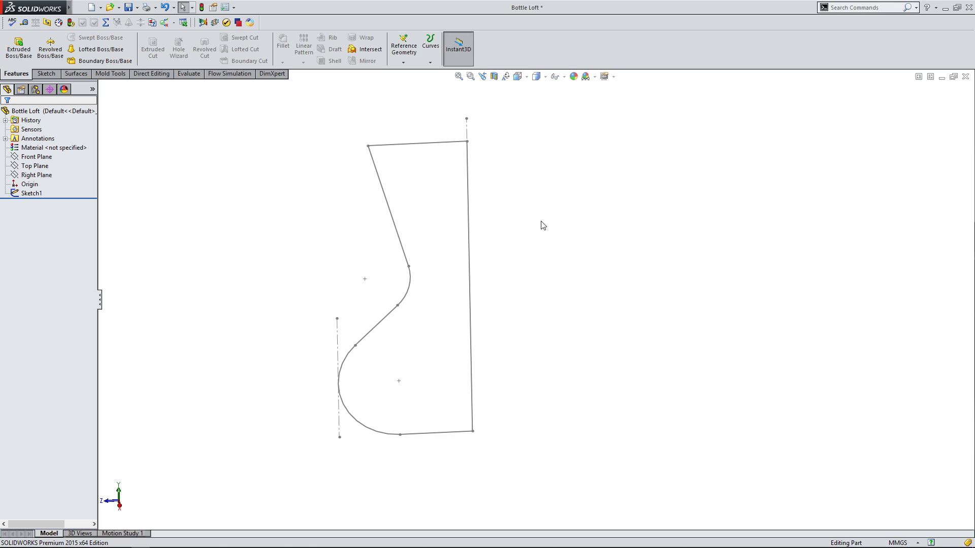
mouse_move(442, 374)
middle_down()
mouse_move(464, 409)
mouse_move(439, 429)
middle_up()
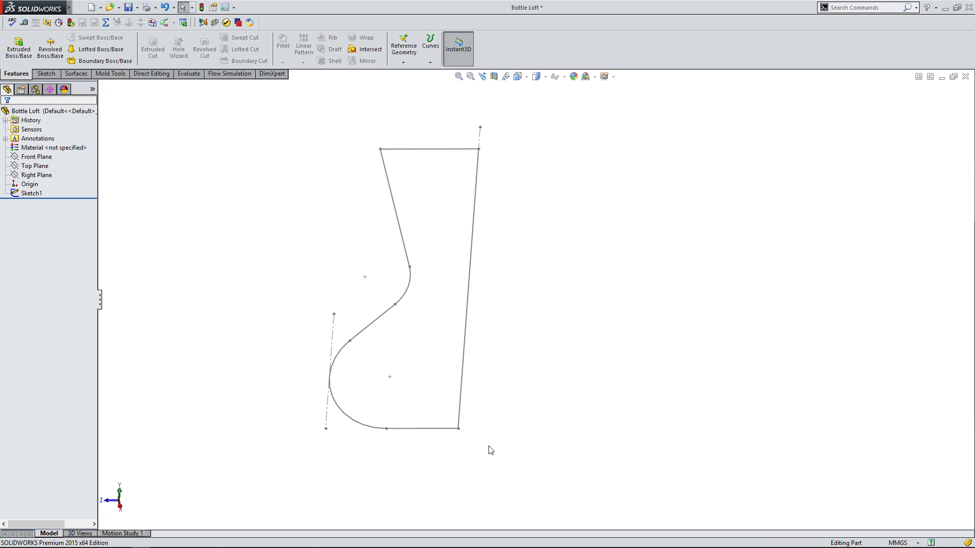
Sketch a circle on the Top Plane, centred on the origin and passing through the outer end of the profile's base line
click(35, 166)
mouse_move(435, 345)
middle_down()
mouse_move(414, 314)
mouse_move(411, 208)
mouse_move(424, 354)
mouse_move(422, 237)
mouse_move(432, 330)
mouse_move(429, 321)
middle_up()
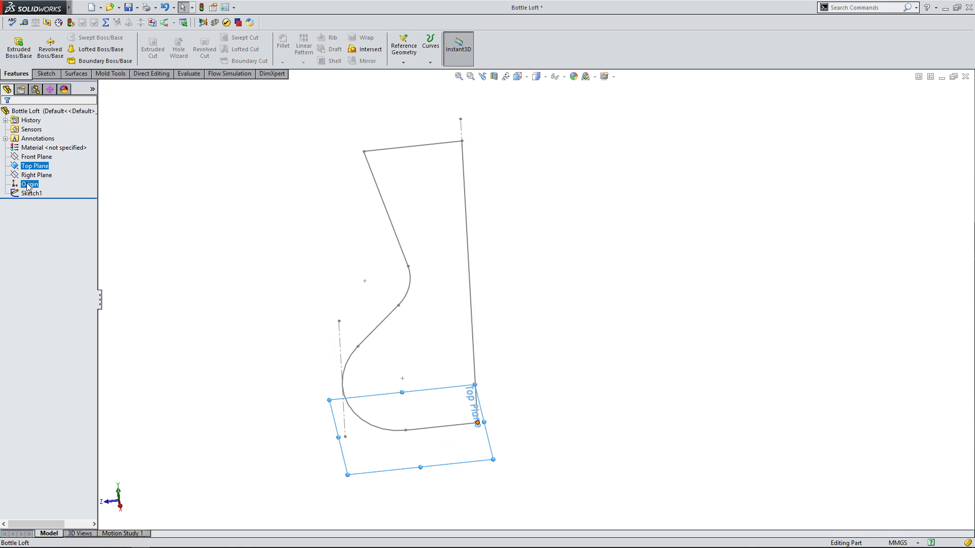
click(46, 74)
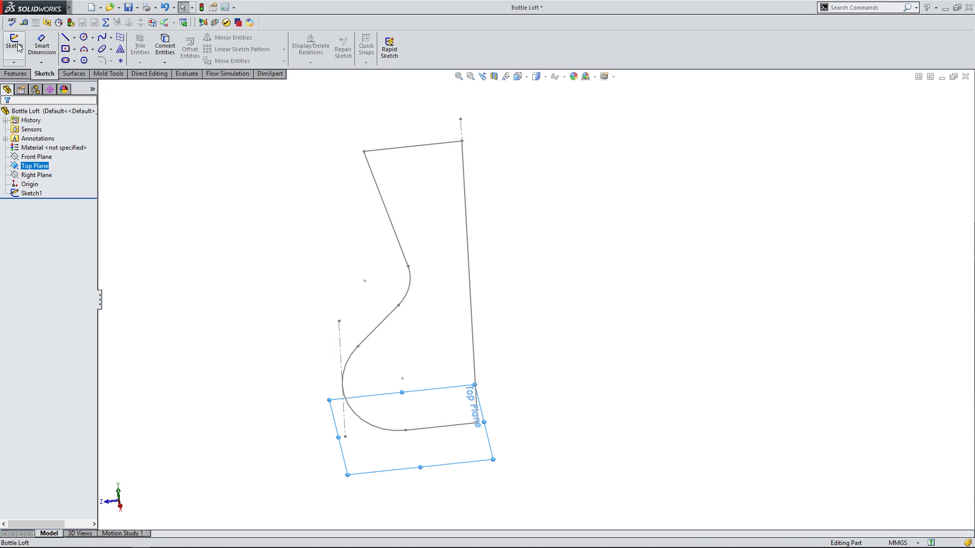
click(14, 45)
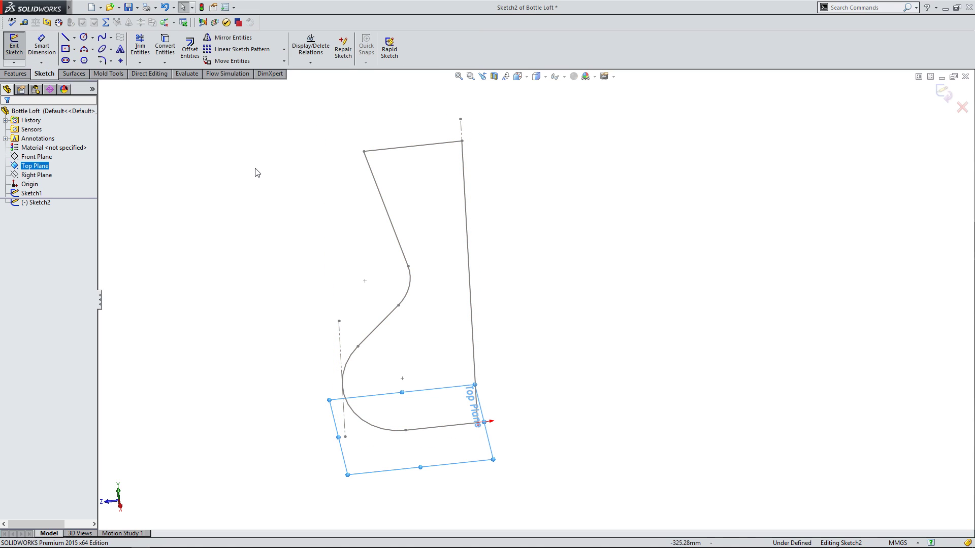
click(84, 38)
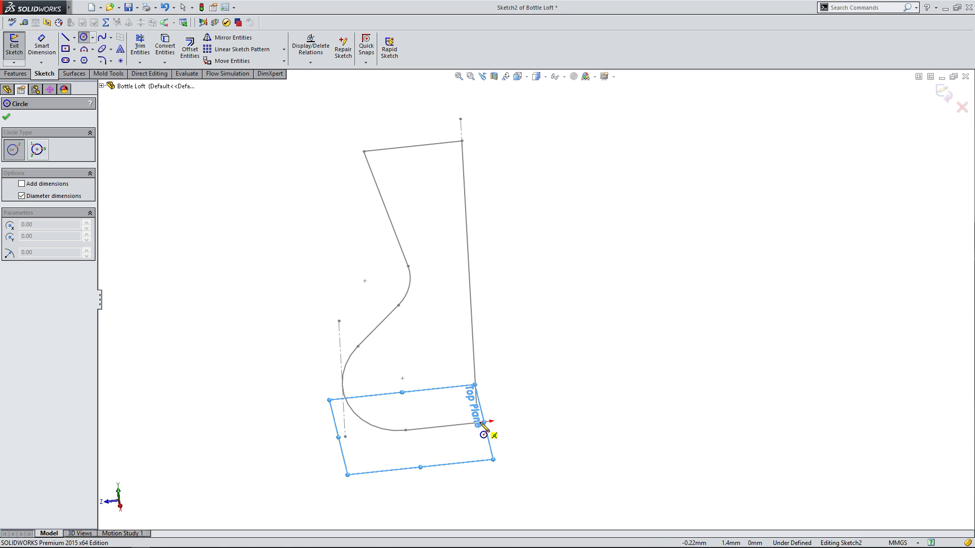
scroll(489, 430, down, 8)
click(469, 391)
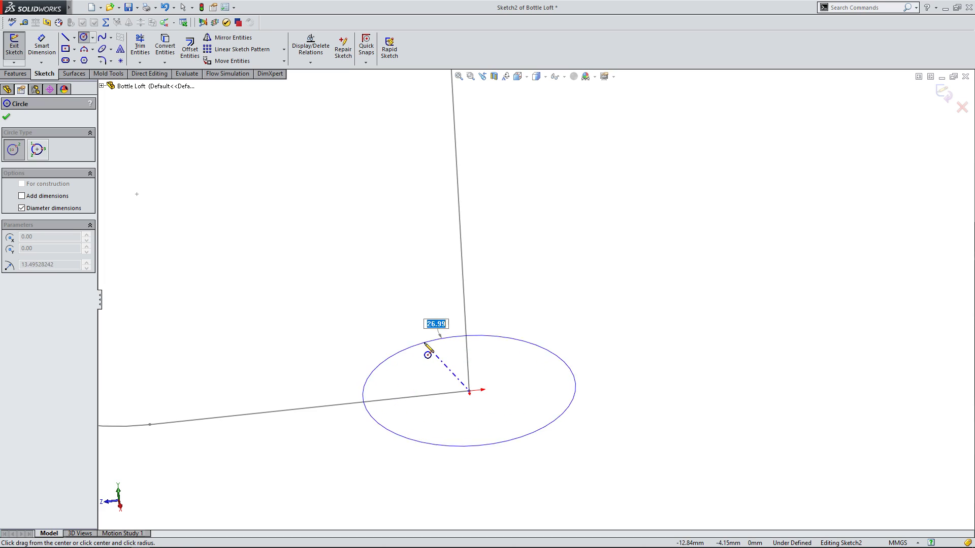
scroll(430, 350, up, 3)
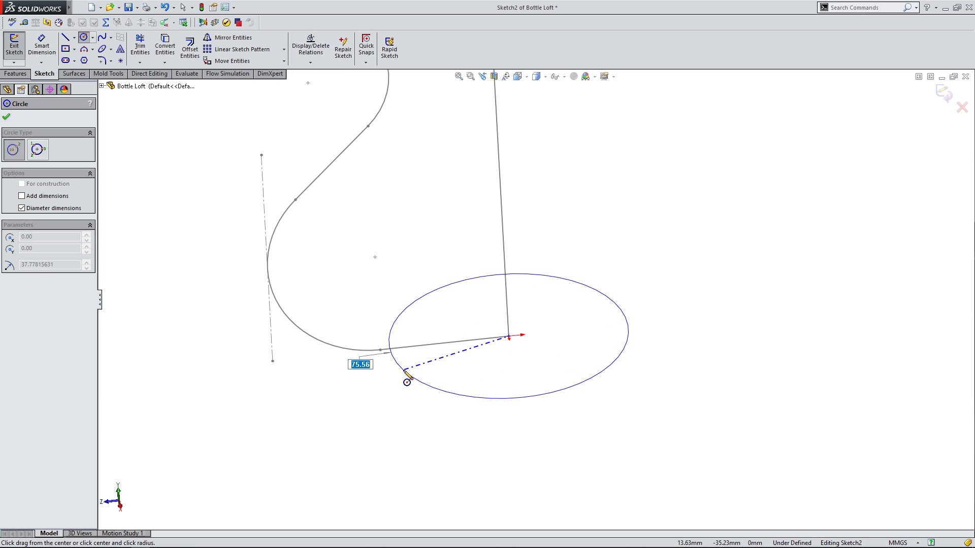
click(381, 350)
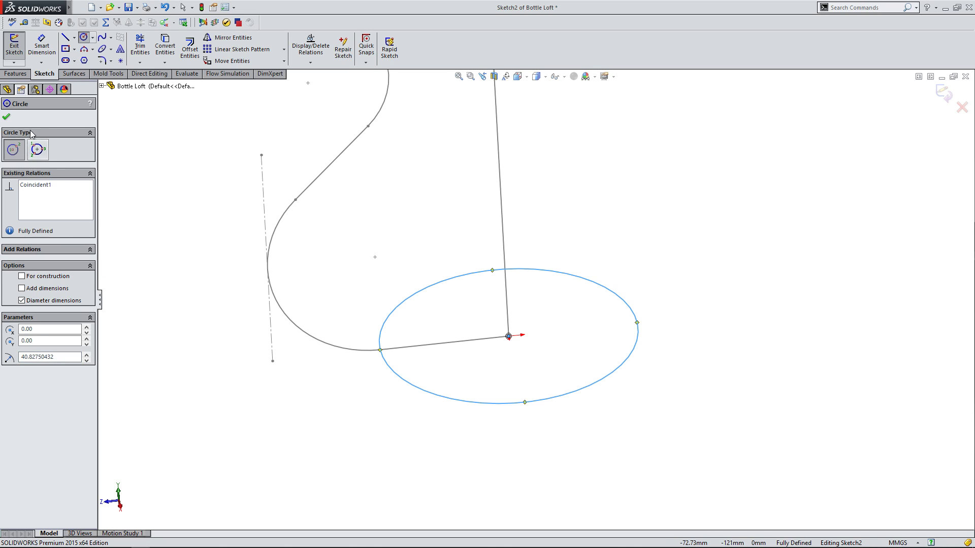
click(11, 118)
Inspect the circle and the profile end point it passes through, checking how the two sketches meet
scroll(397, 339, down, 3)
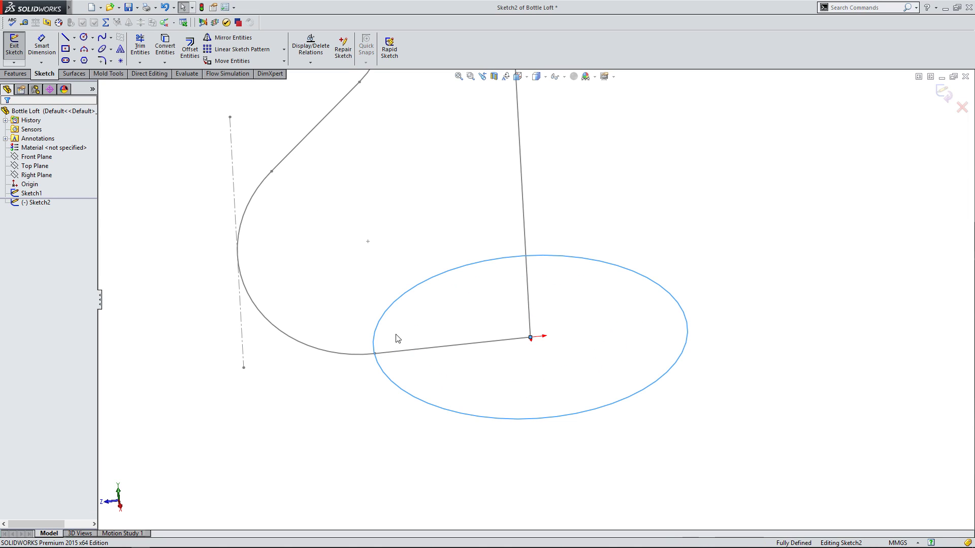
click(374, 359)
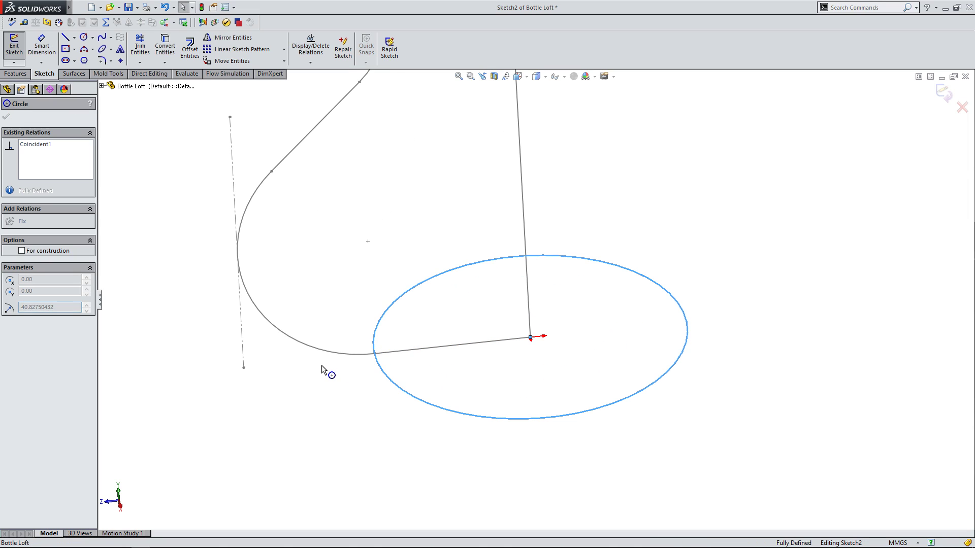
click(375, 354)
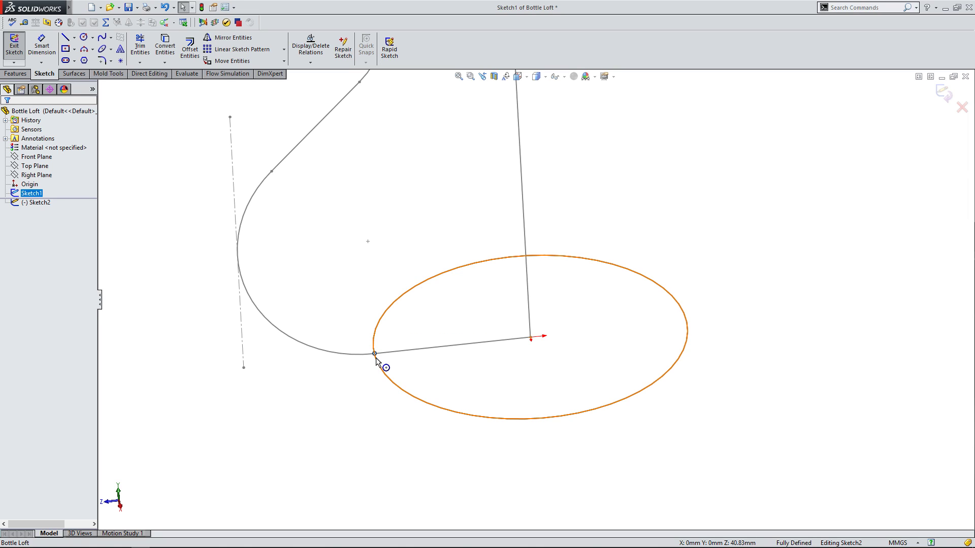
ctrl+click(377, 358)
click(355, 390)
mouse_move(355, 394)
middle_down()
mouse_move(492, 348)
mouse_move(603, 203)
middle_up()
mouse_move(524, 351)
middle_down()
mouse_move(525, 240)
mouse_move(526, 344)
mouse_move(500, 416)
middle_up()
scroll(500, 416, up, 5)
scroll(581, 276, down, 2)
mouse_move(582, 280)
middle_down()
mouse_move(553, 364)
mouse_move(553, 259)
mouse_move(552, 338)
mouse_move(540, 283)
mouse_move(539, 322)
middle_up()
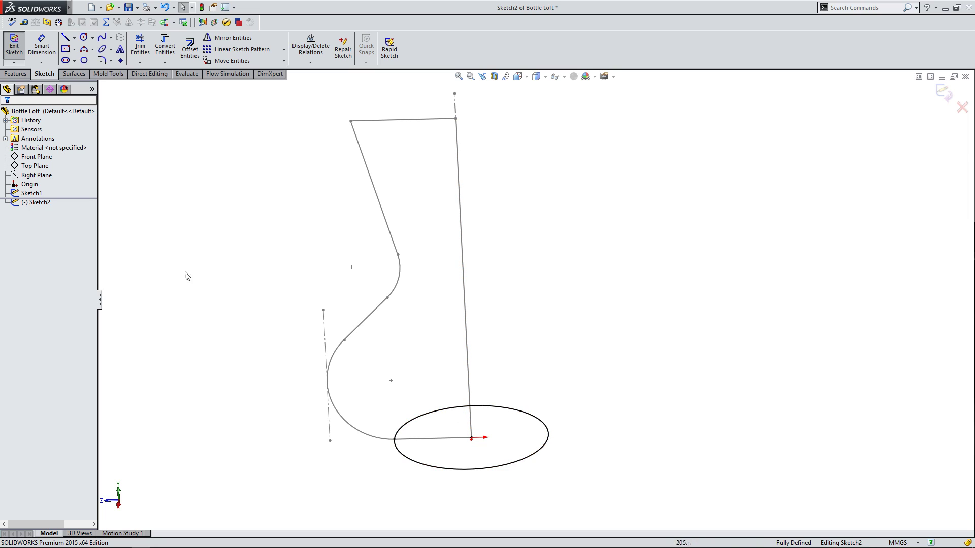
Highlight the Right Plane and the Top Plane to examine how the profile and the base circle lie on them
click(36, 175)
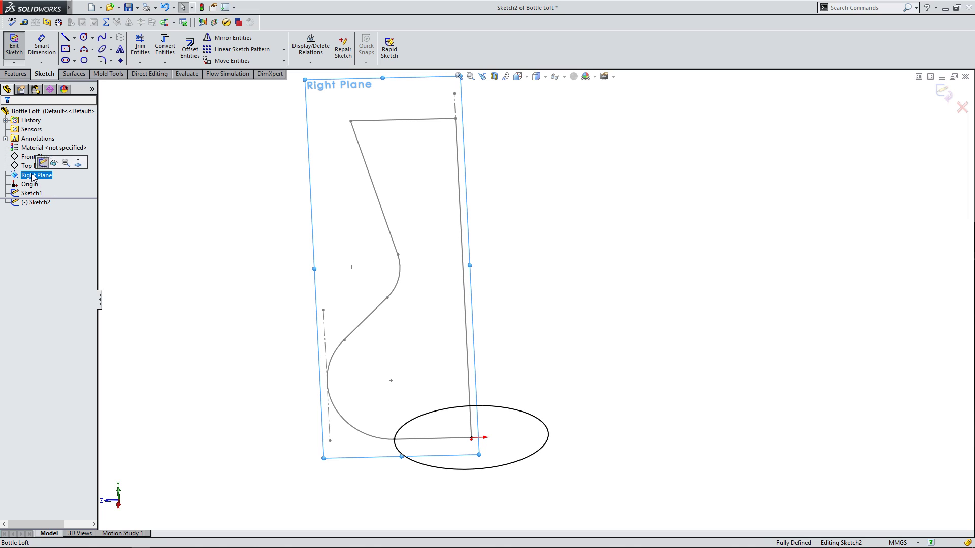
scroll(491, 446, down, 2)
scroll(469, 421, down, 1)
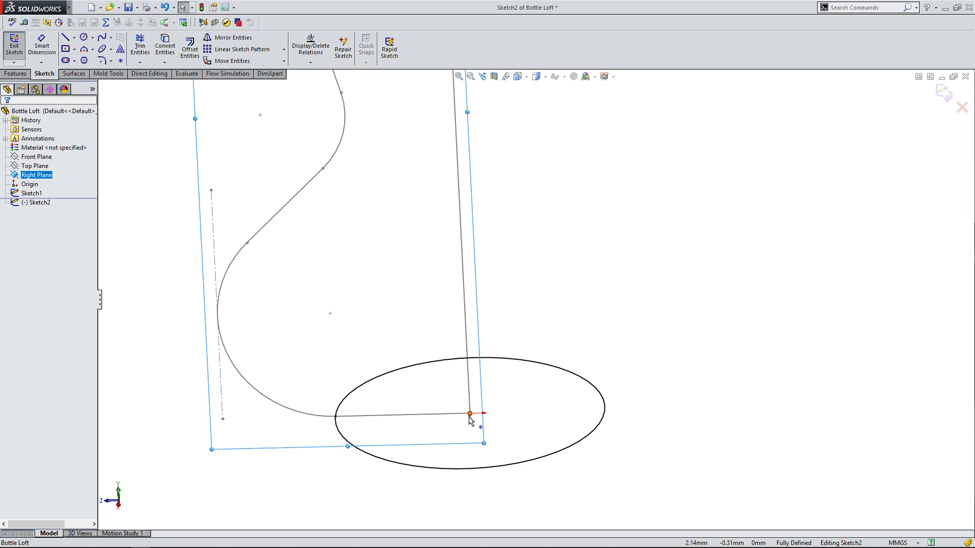
scroll(446, 435, up, 1)
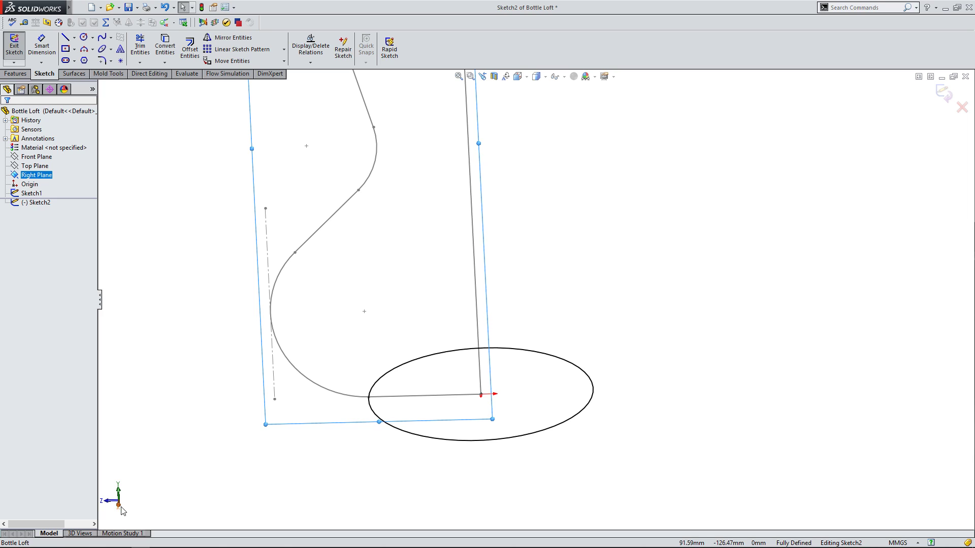
click(119, 504)
scroll(529, 331, up, 2)
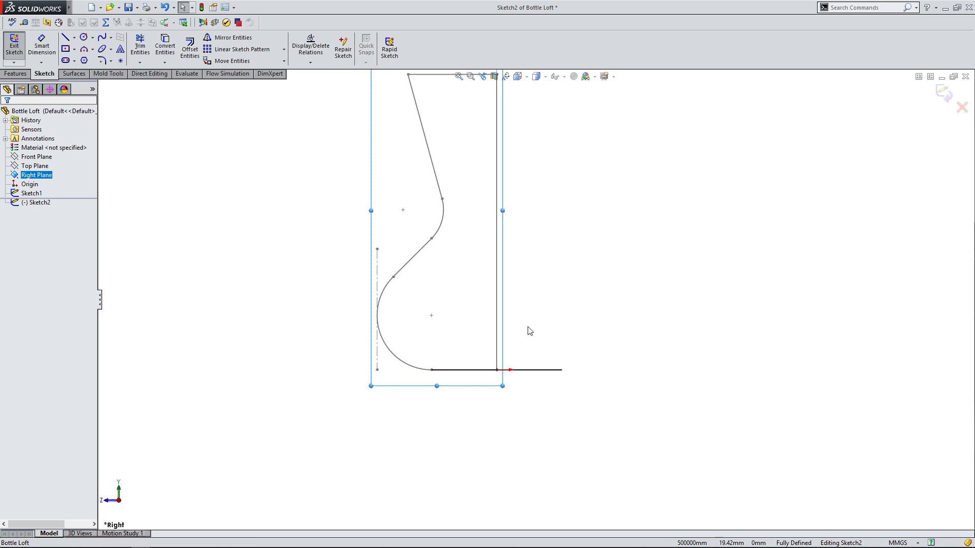
middle_drag(573, 259, 517, 399)
key(Escape)
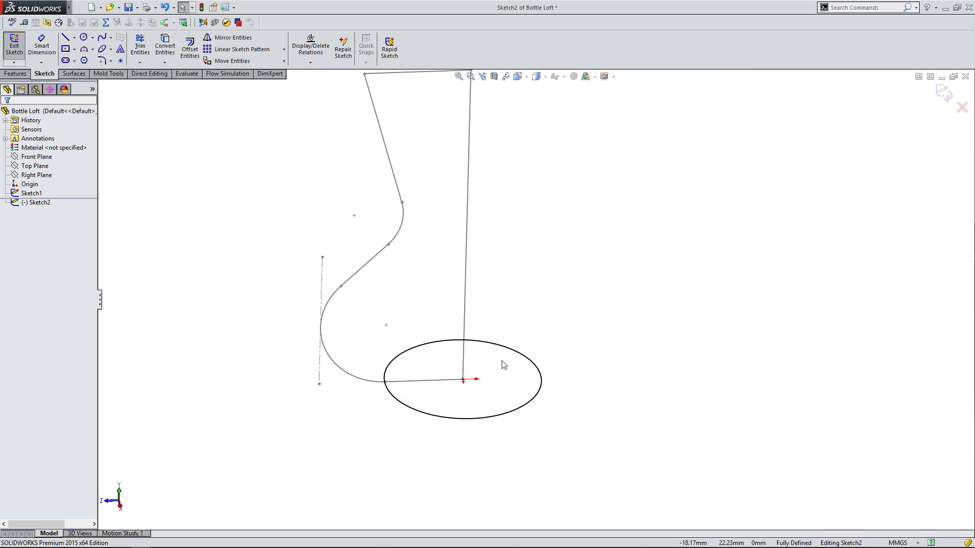
scroll(500, 376, down, 2)
click(35, 166)
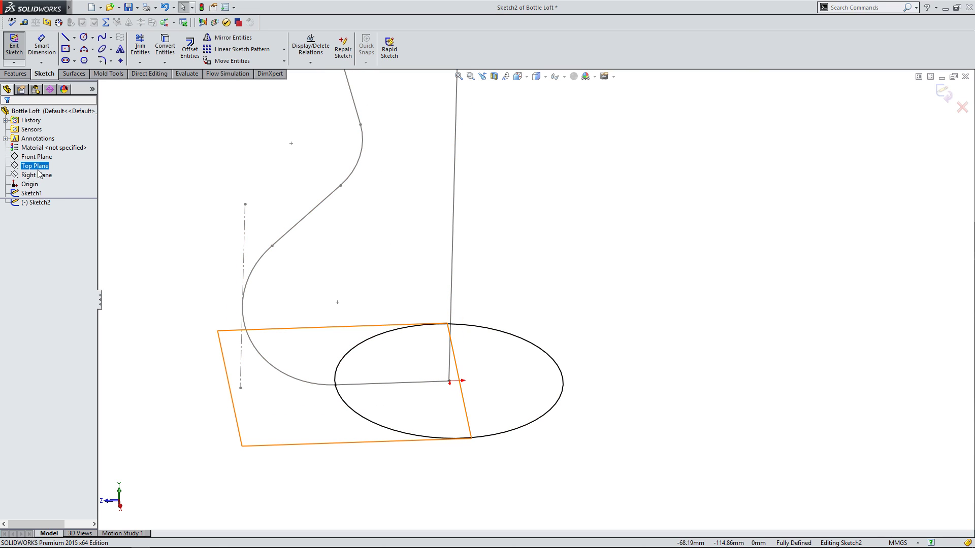
ctrl+click(41, 174)
ctrl+click(40, 175)
scroll(440, 381, down, 3)
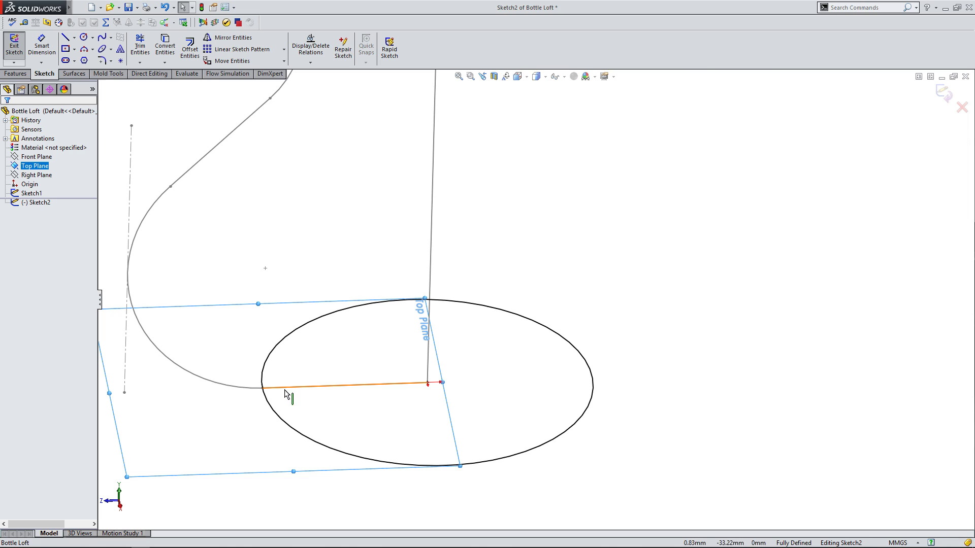
Examine how the base circle on the Top Plane meets the bottle profile's base line
scroll(467, 320, up, 1)
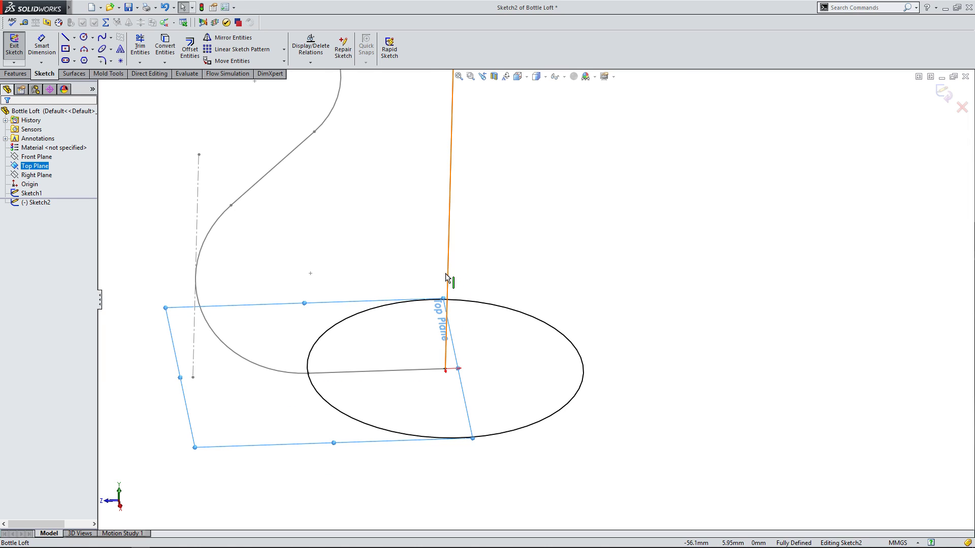
scroll(510, 320, up, 2)
scroll(488, 288, down, 2)
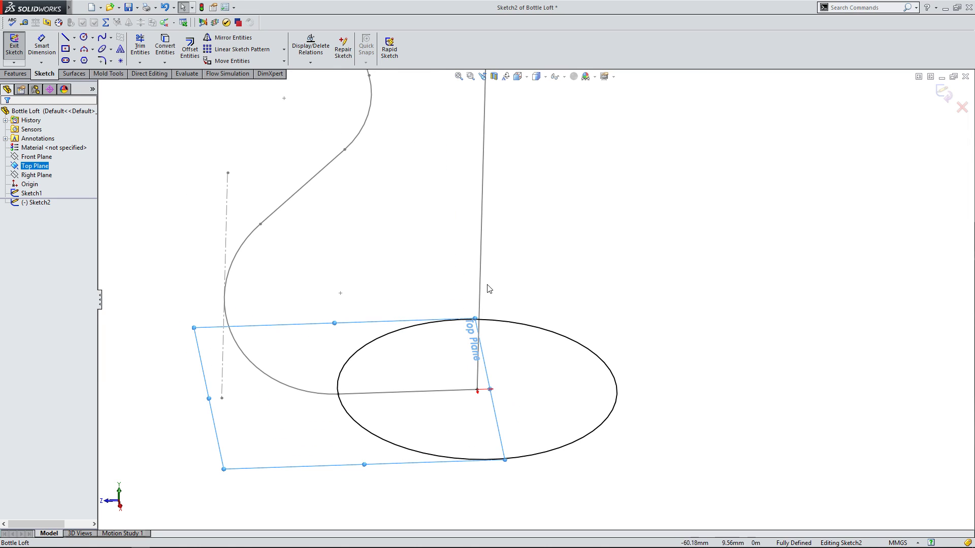
click(495, 289)
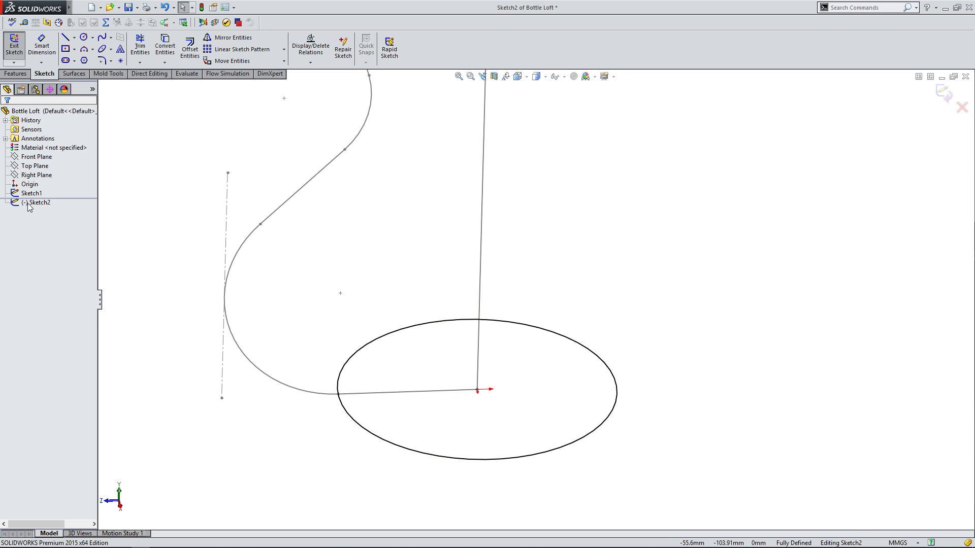
click(31, 167)
click(456, 361)
click(85, 39)
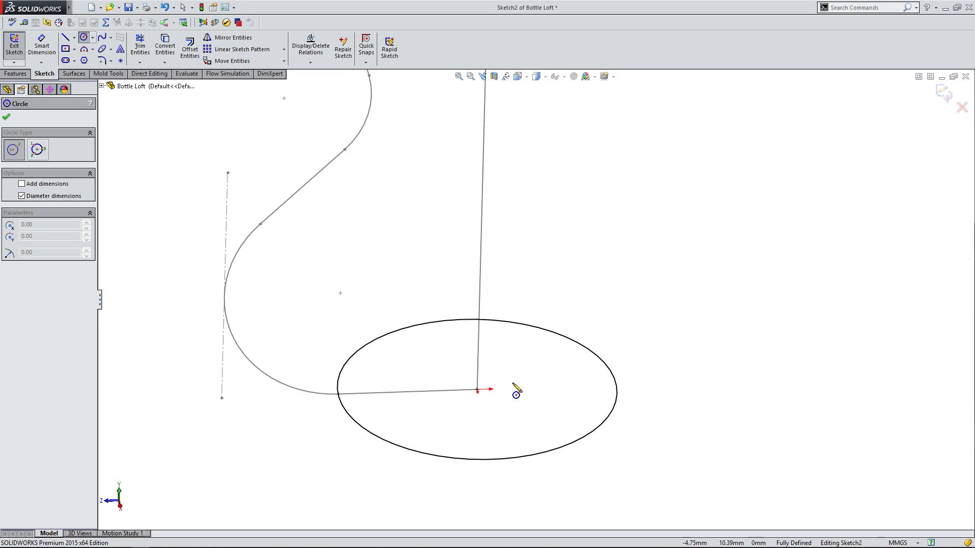
click(478, 390)
mouse_move(308, 461)
middle_down()
mouse_move(311, 446)
mouse_move(342, 426)
mouse_move(319, 366)
mouse_move(327, 306)
mouse_move(340, 398)
mouse_move(339, 340)
mouse_move(321, 373)
mouse_move(333, 361)
mouse_move(331, 335)
mouse_move(336, 348)
middle_up()
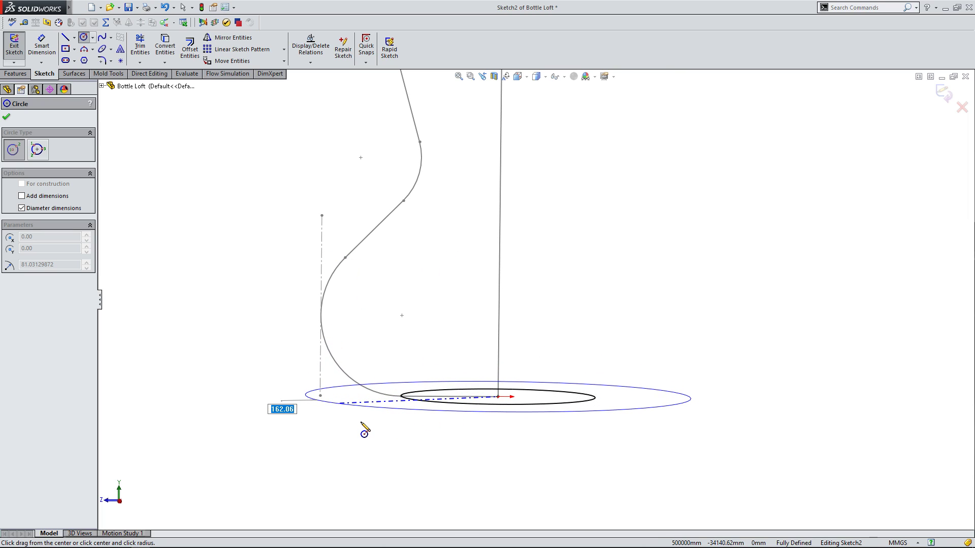
key(Escape)
Close the base circle sketch and begin a reference plane with the Top Plane as its first reference
middle_drag(394, 342, 397, 370)
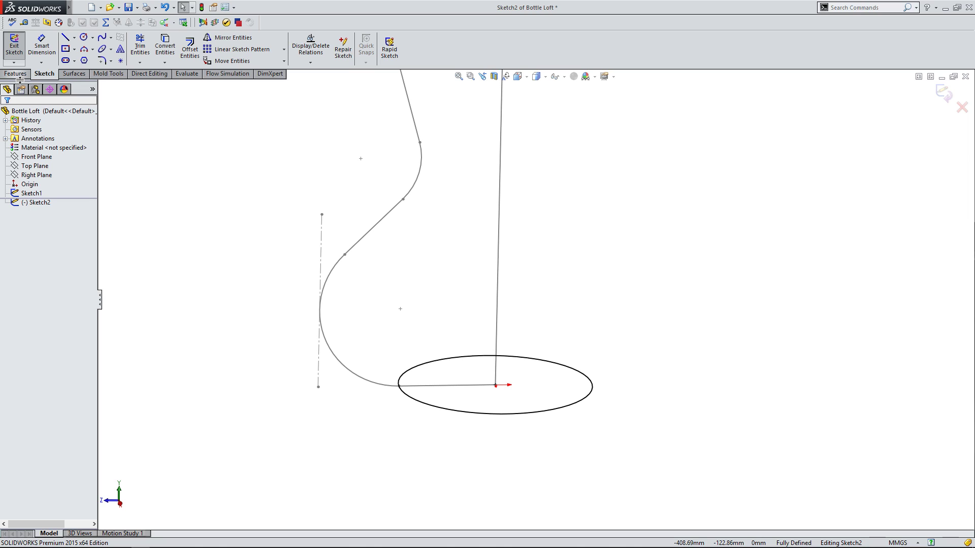
click(14, 46)
click(16, 73)
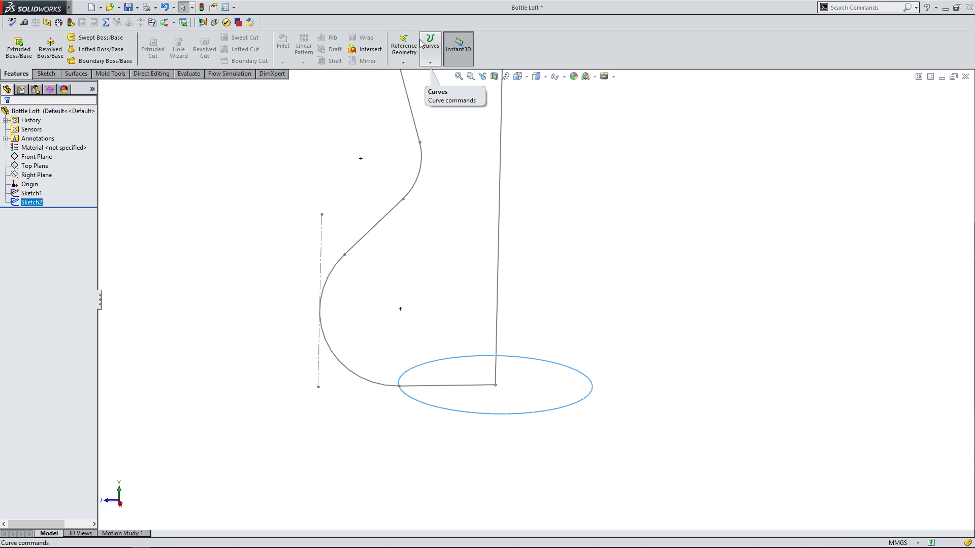
click(404, 55)
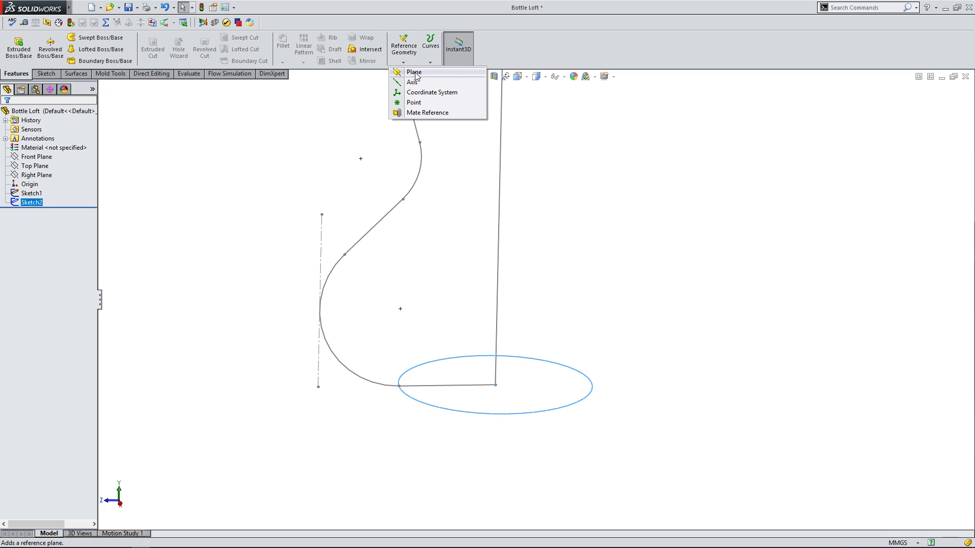
click(414, 72)
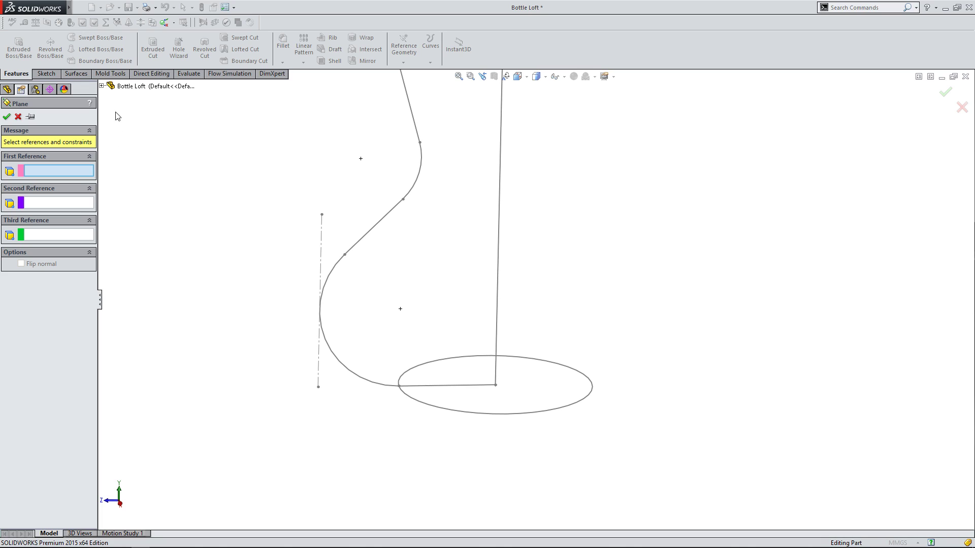
click(102, 86)
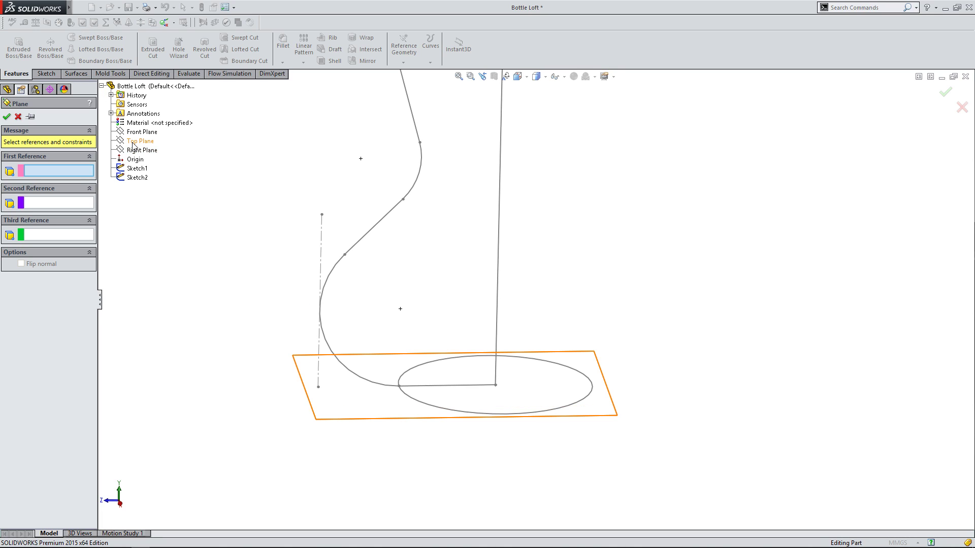
click(134, 143)
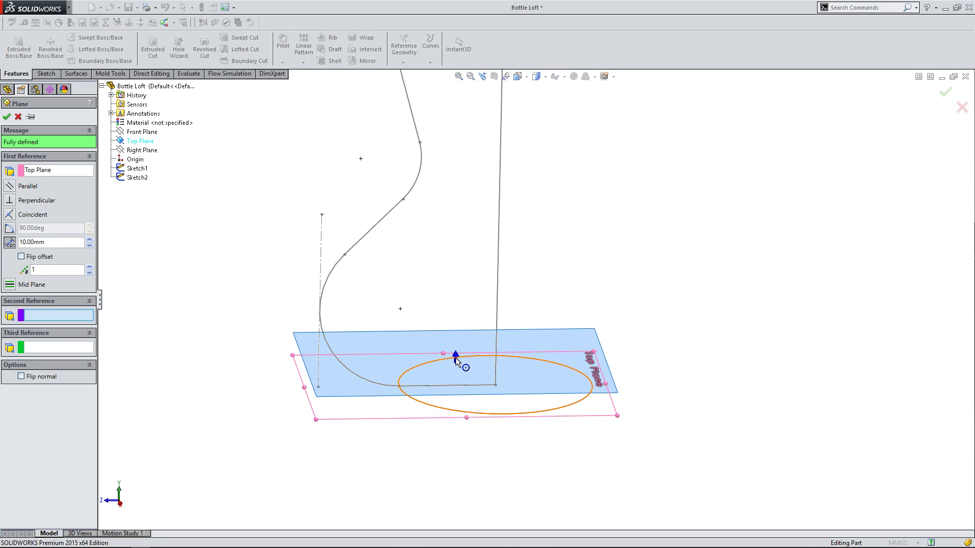
Place the reference plane parallel to the Top Plane through the profile point where the large lower arc meets the slanted line
click(119, 505)
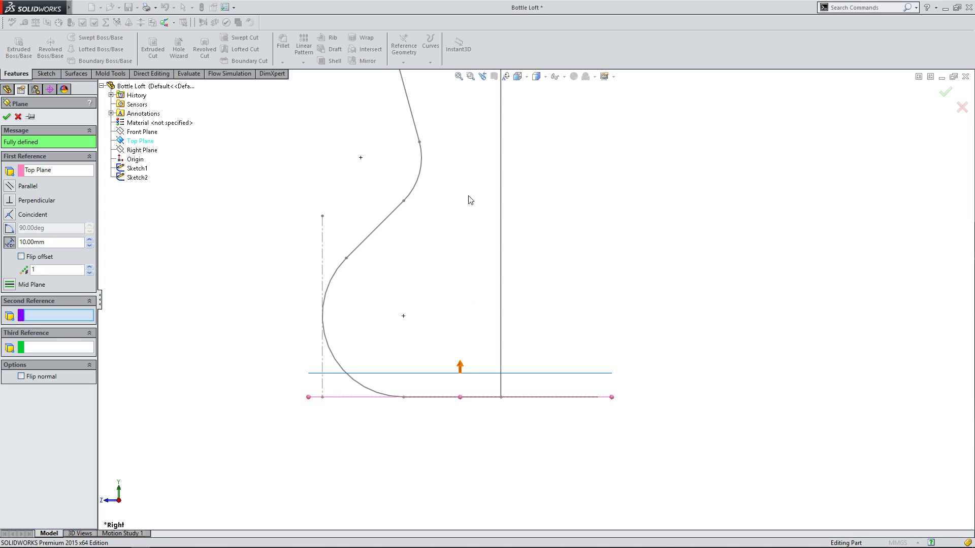
click(349, 260)
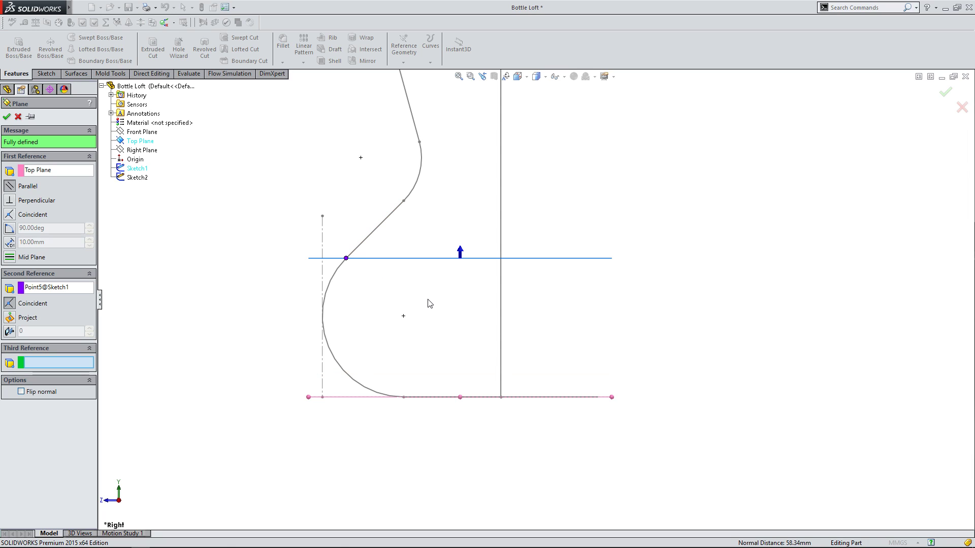
scroll(535, 283, up, 3)
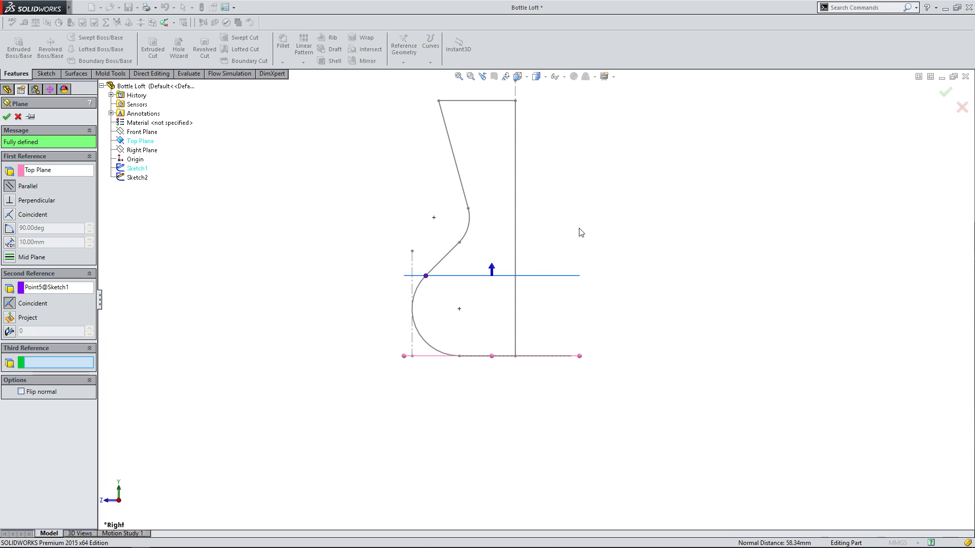
scroll(562, 169, down, 3)
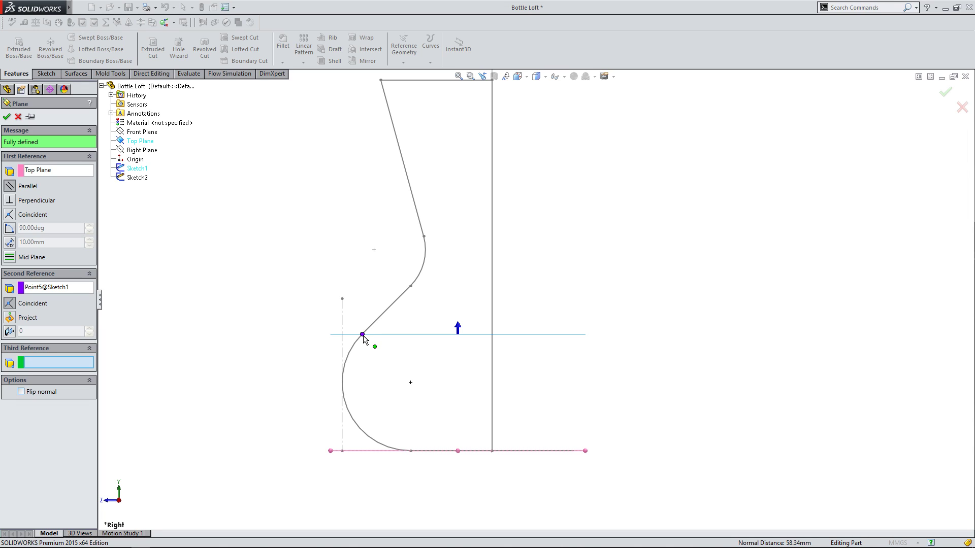
mouse_move(511, 283)
middle_down()
mouse_move(466, 270)
mouse_move(473, 299)
middle_up()
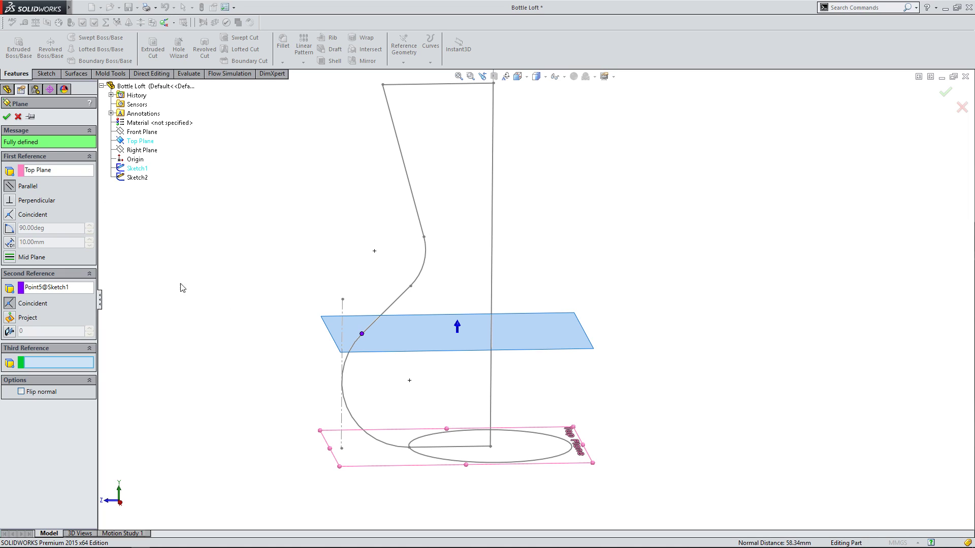
click(7, 116)
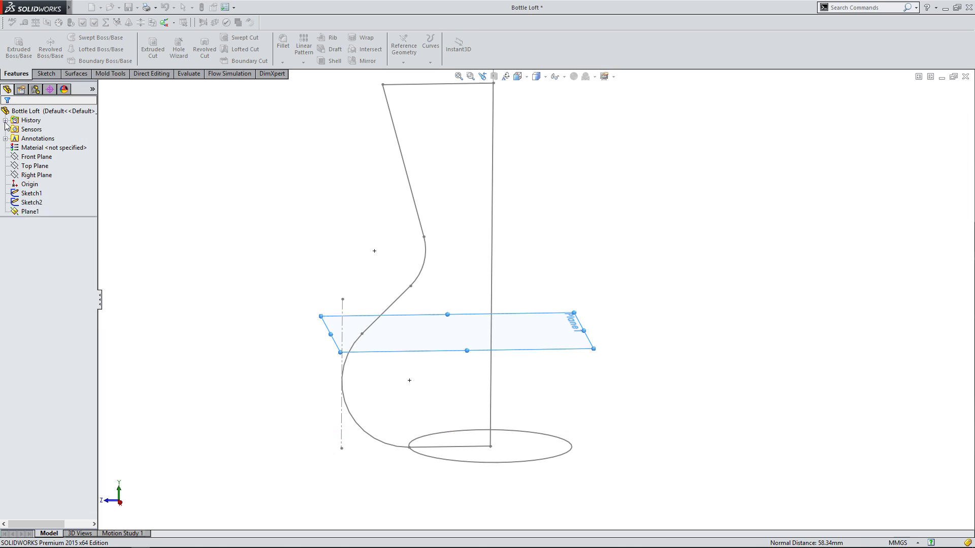
Open a new sketch on the reference plane at the upper end of the profile's large lower arc
click(610, 306)
middle_drag(610, 307, 621, 296)
click(595, 354)
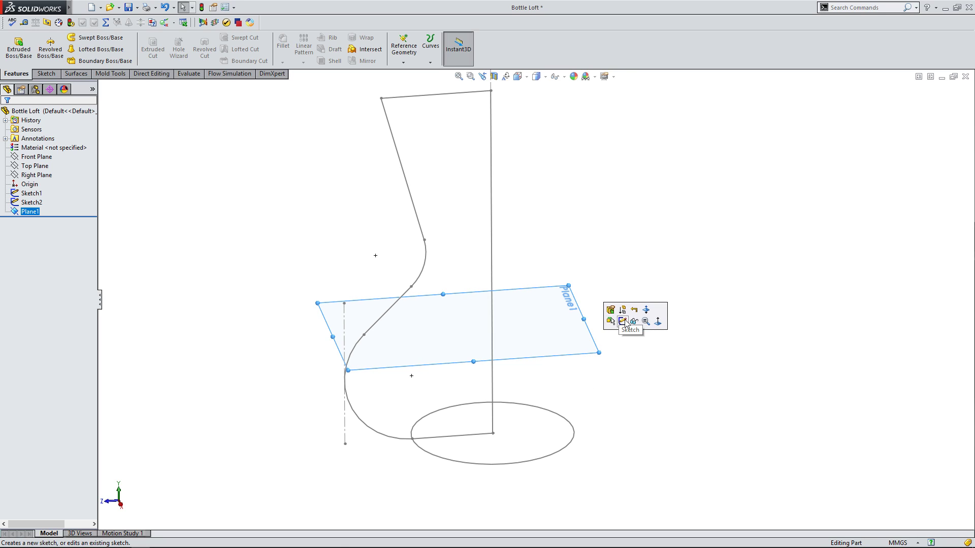
click(581, 366)
click(571, 355)
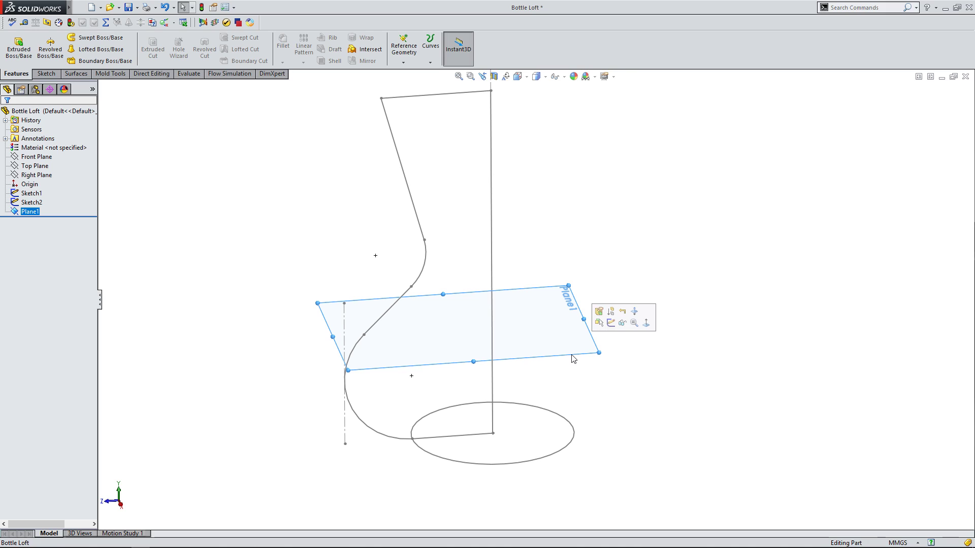
right_click(34, 217)
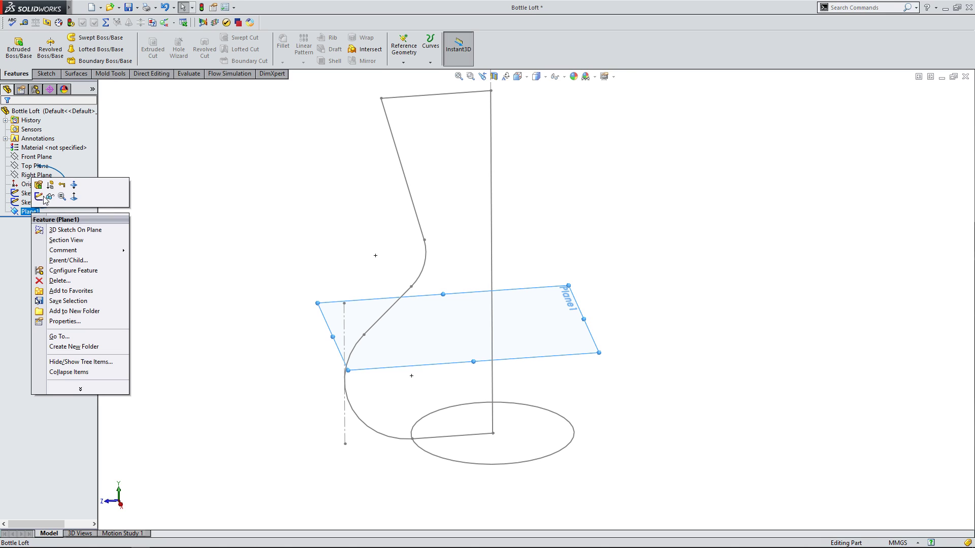
click(236, 222)
click(544, 318)
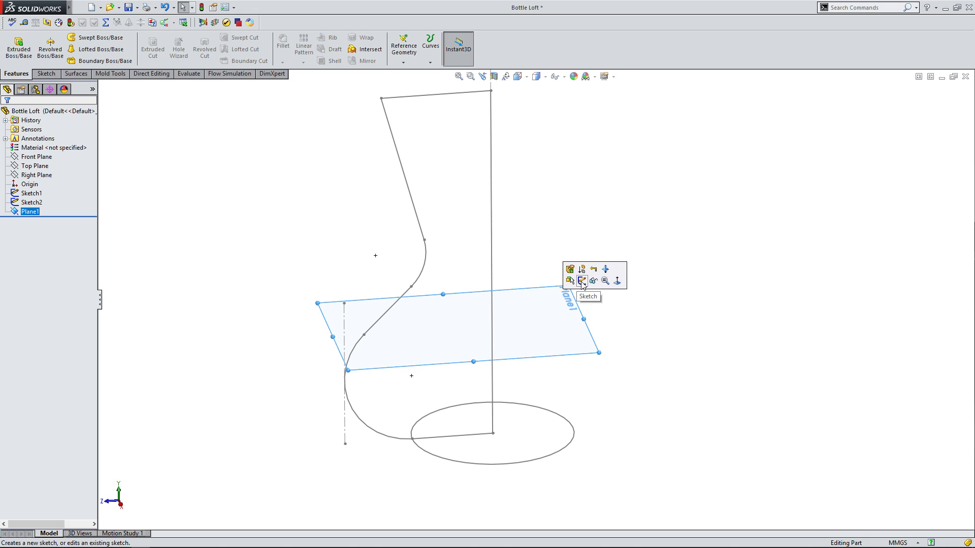
click(582, 282)
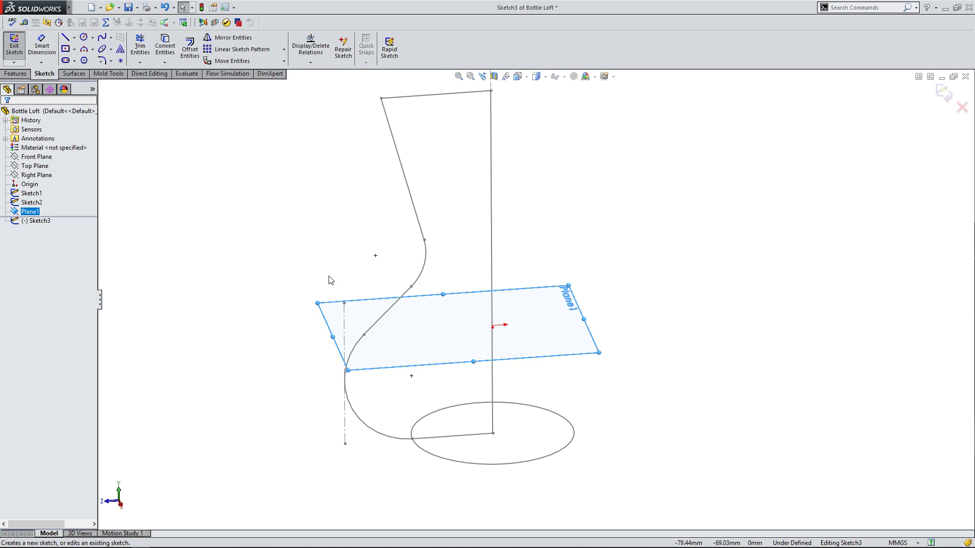
Sketch a circle centred on the sketch origin and passing through the profile's arc-to-line junction, and close the sketch
mouse_move(331, 280)
middle_down()
mouse_move(326, 361)
mouse_move(391, 268)
mouse_move(320, 200)
mouse_move(323, 324)
middle_up()
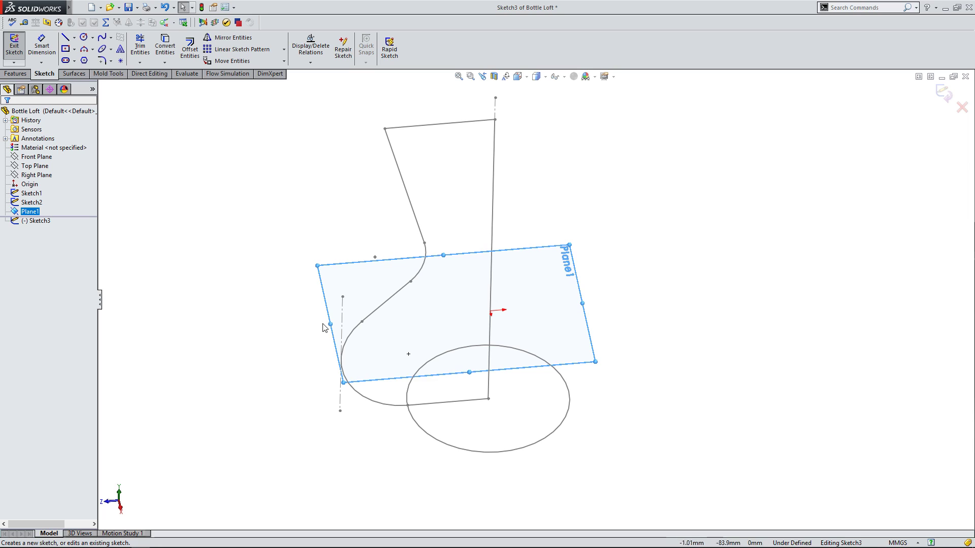
click(84, 37)
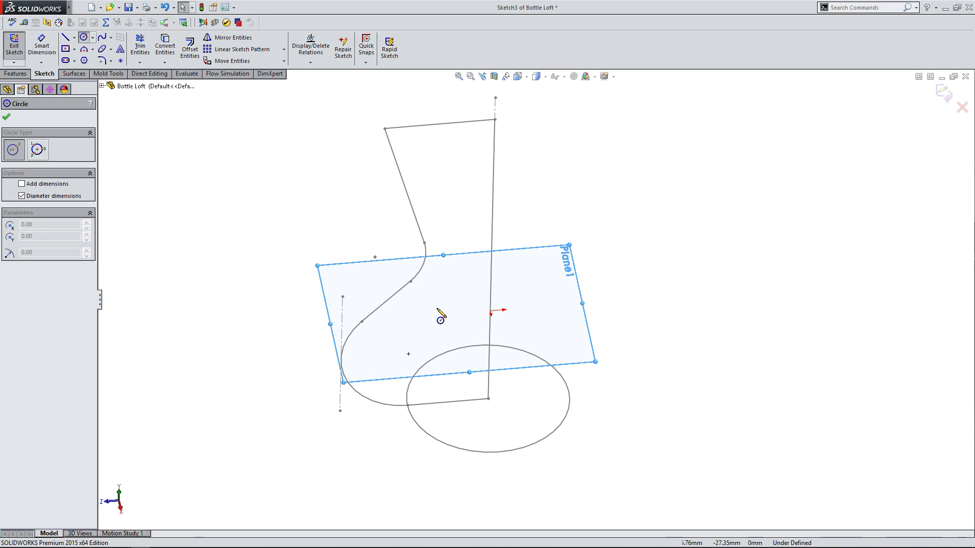
click(490, 311)
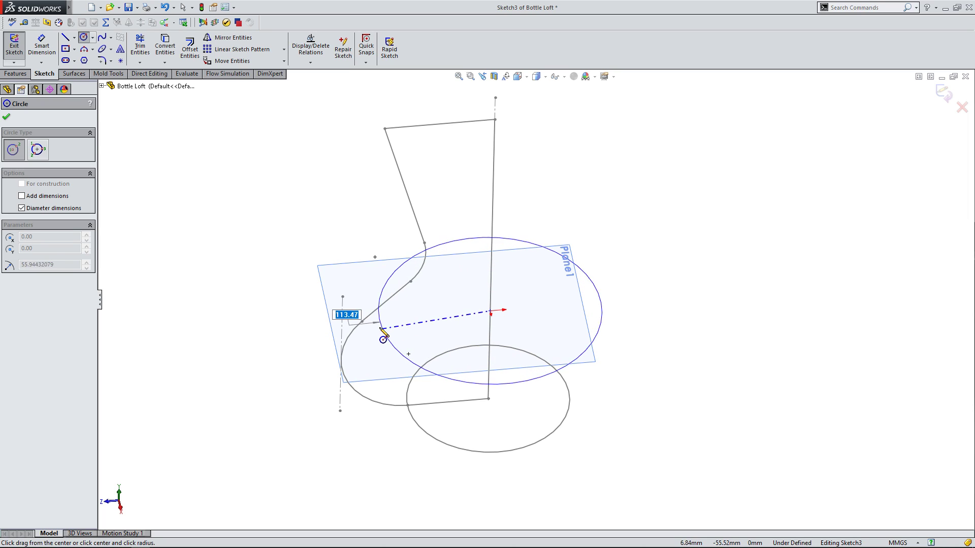
click(361, 322)
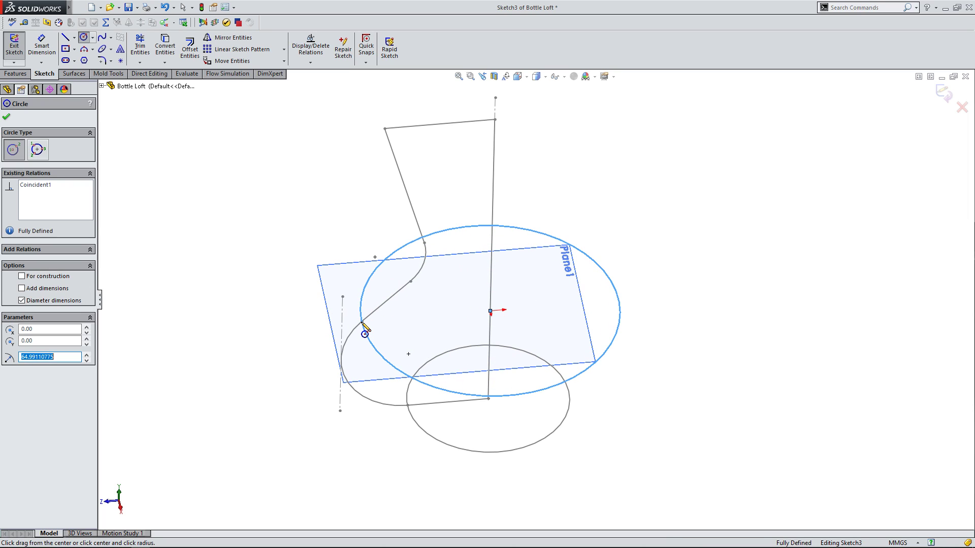
click(7, 117)
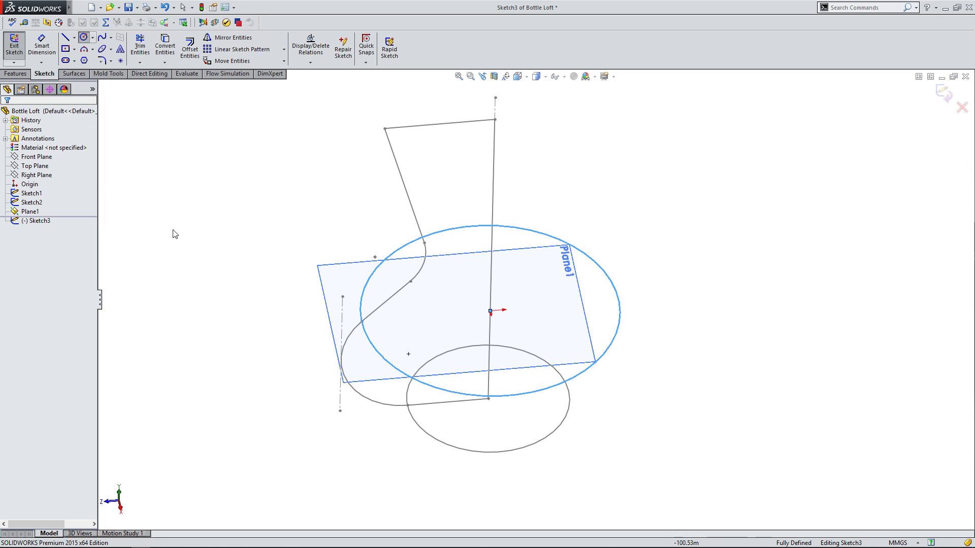
mouse_move(174, 233)
middle_down()
mouse_move(226, 257)
mouse_move(214, 176)
mouse_move(235, 277)
mouse_move(239, 444)
mouse_move(221, 168)
mouse_move(216, 248)
mouse_move(219, 218)
mouse_move(193, 234)
middle_up()
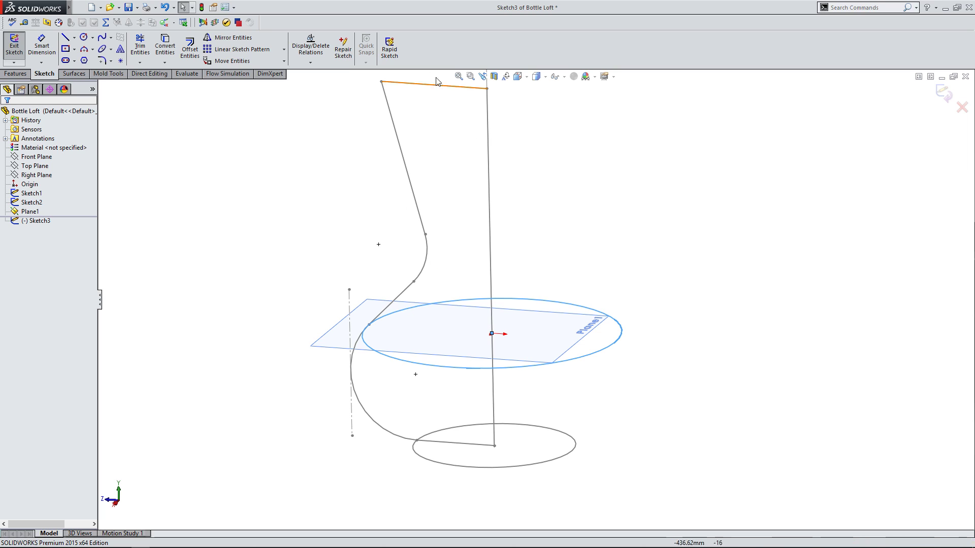
key(z)
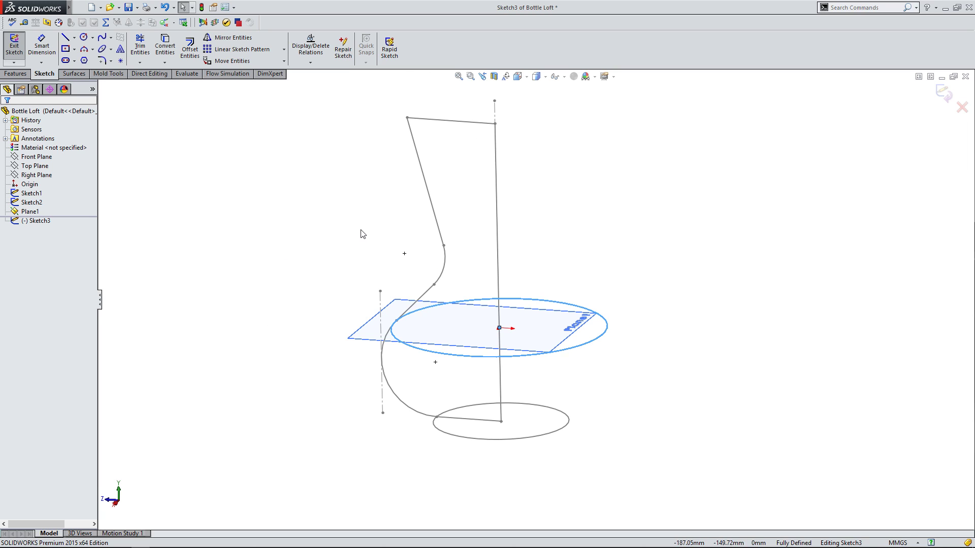
mouse_move(362, 234)
middle_down()
mouse_move(394, 176)
mouse_move(376, 263)
mouse_move(420, 239)
mouse_move(385, 225)
mouse_move(381, 254)
middle_up()
click(194, 289)
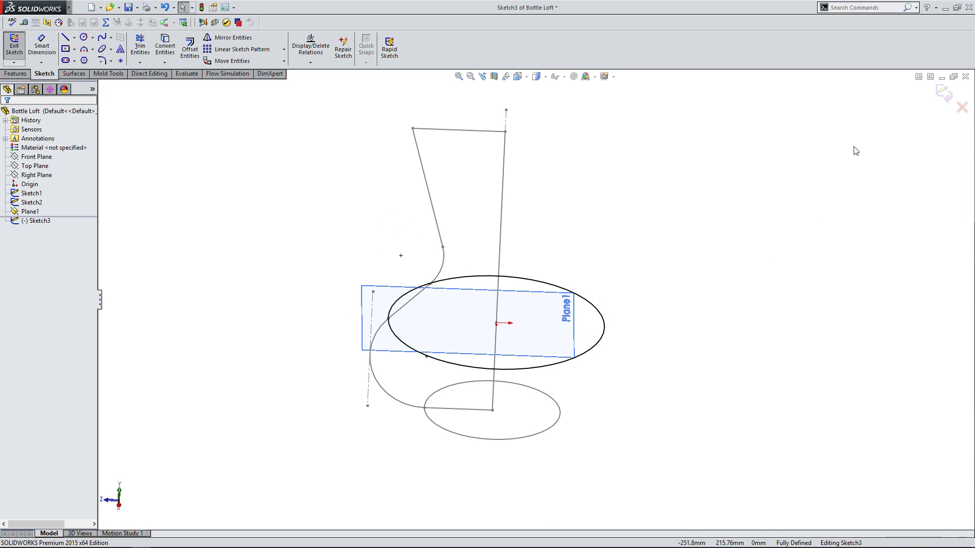
click(944, 95)
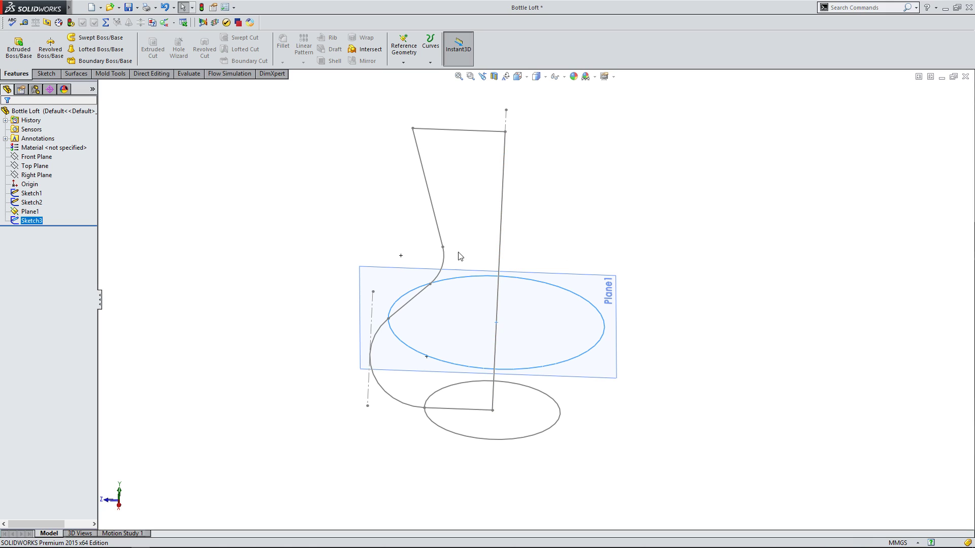
Examine both circles against the profile from the side and at an angle, and highlight the Top Plane
click(227, 266)
mouse_move(272, 316)
middle_down()
mouse_move(266, 237)
mouse_move(266, 285)
mouse_move(278, 310)
middle_up()
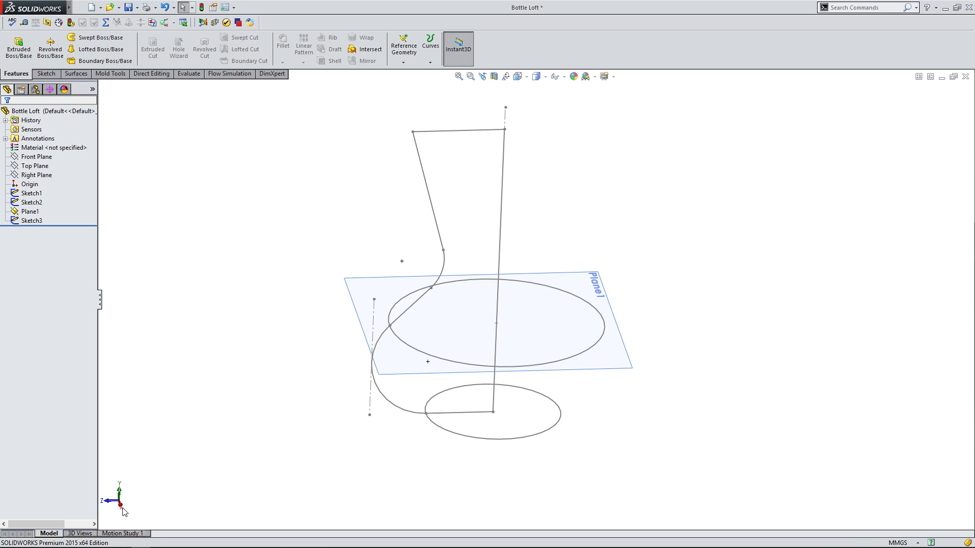
click(121, 507)
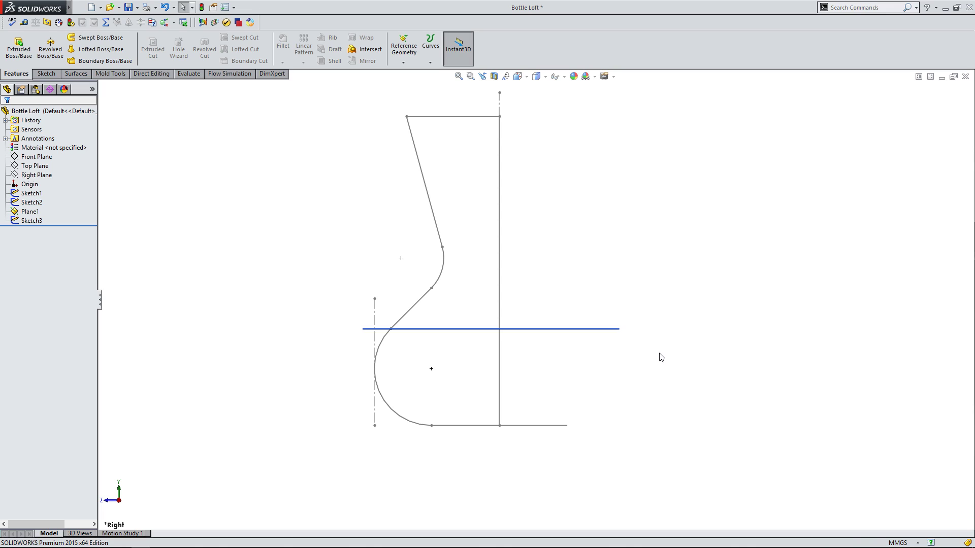
middle_drag(659, 357, 655, 378)
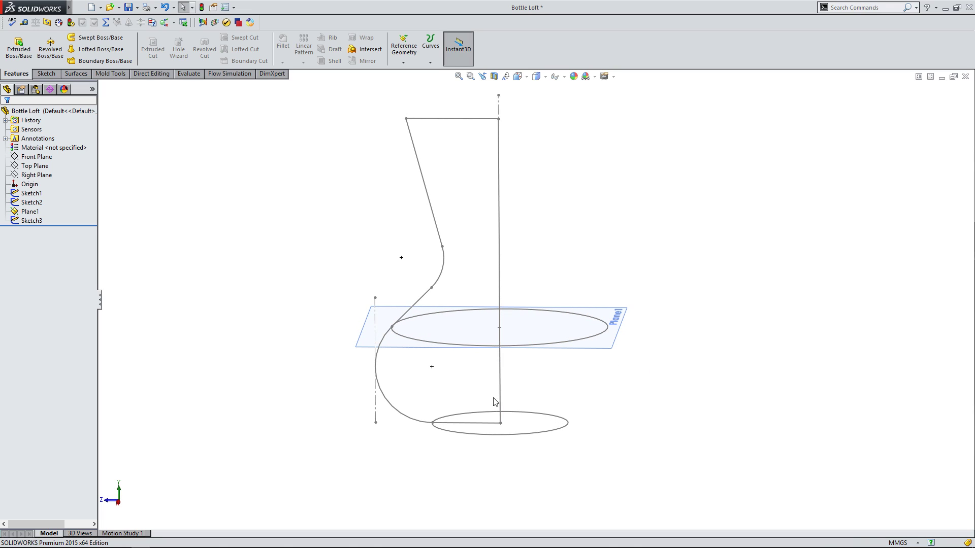
click(46, 168)
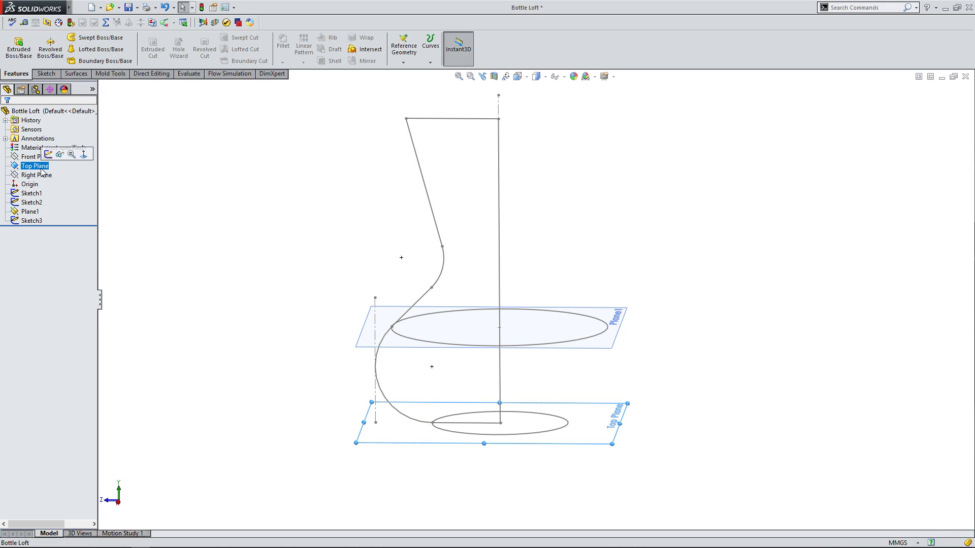
scroll(673, 361, down, 2)
scroll(660, 365, up, 1)
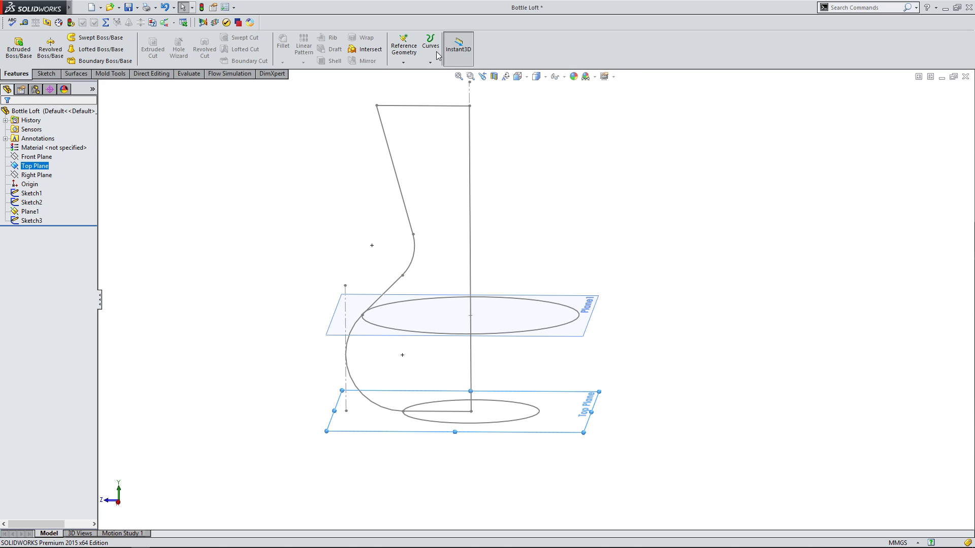
click(409, 52)
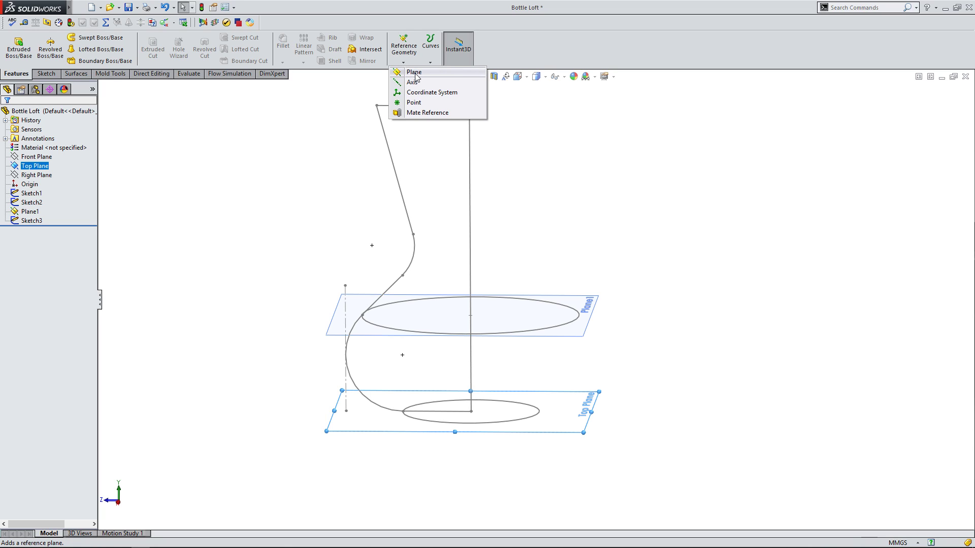
click(414, 73)
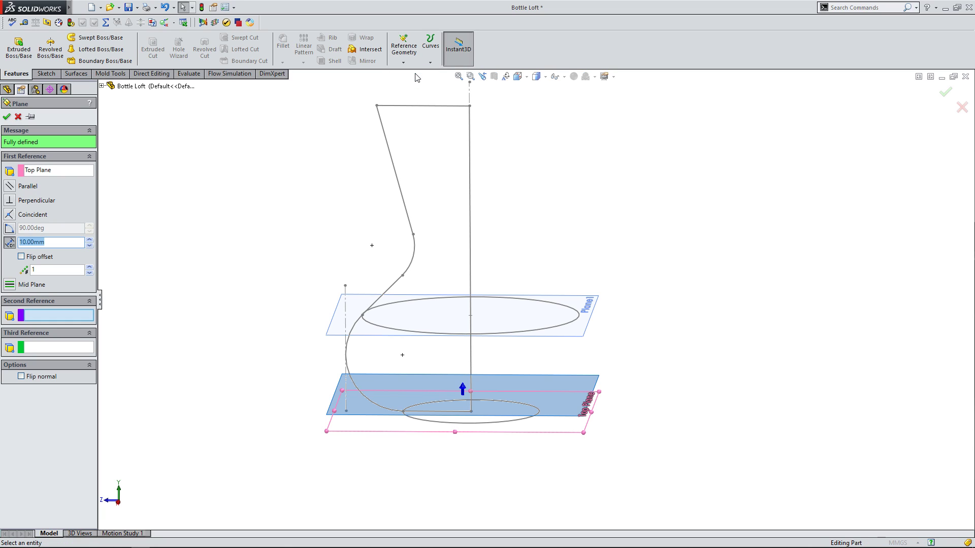
click(18, 117)
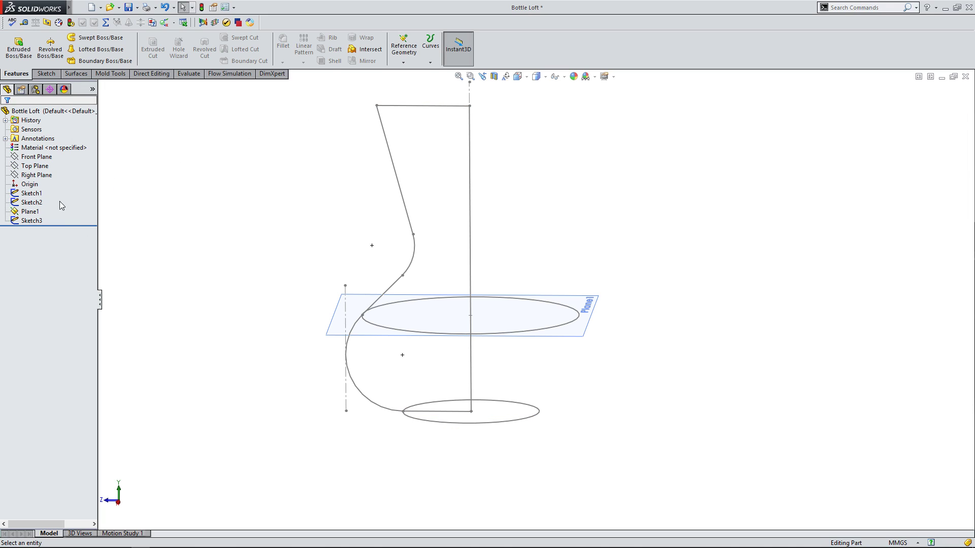
Create a reference plane parallel to the Top Plane through the profile point where the slanted line meets the small upper arc's lower end
click(38, 166)
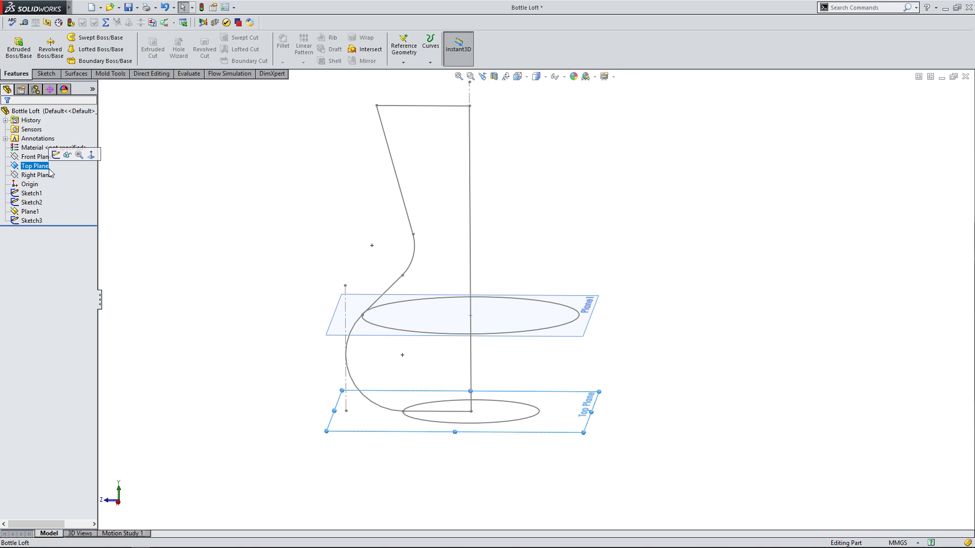
click(415, 54)
click(408, 72)
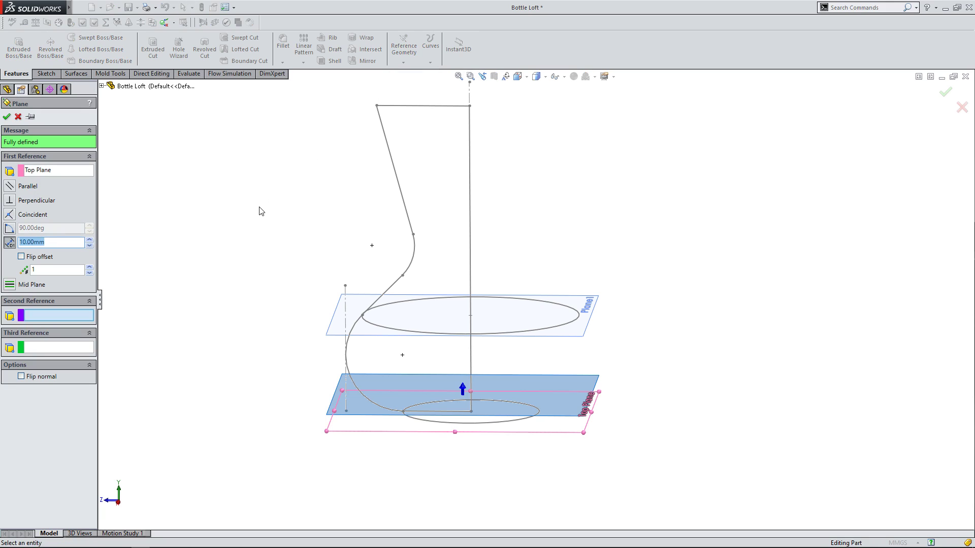
click(120, 505)
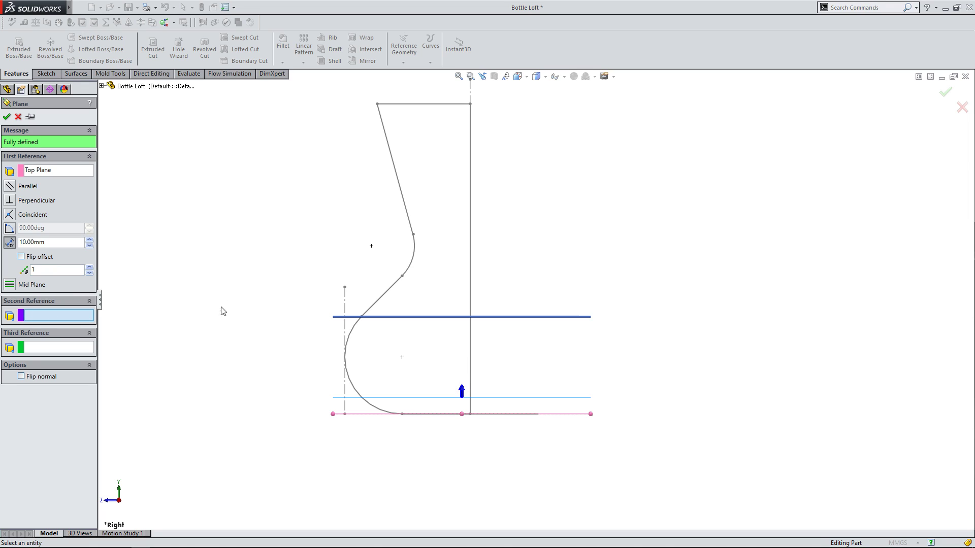
click(401, 275)
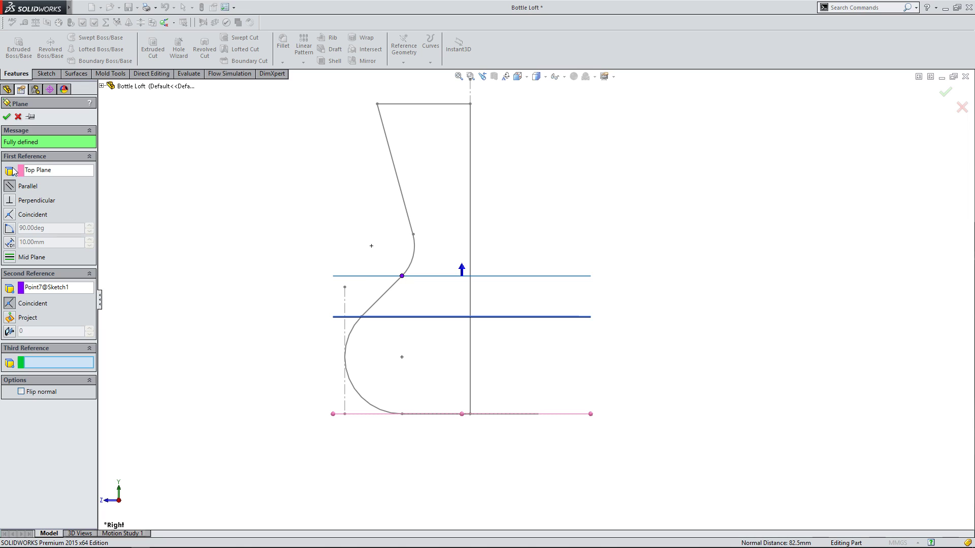
click(7, 117)
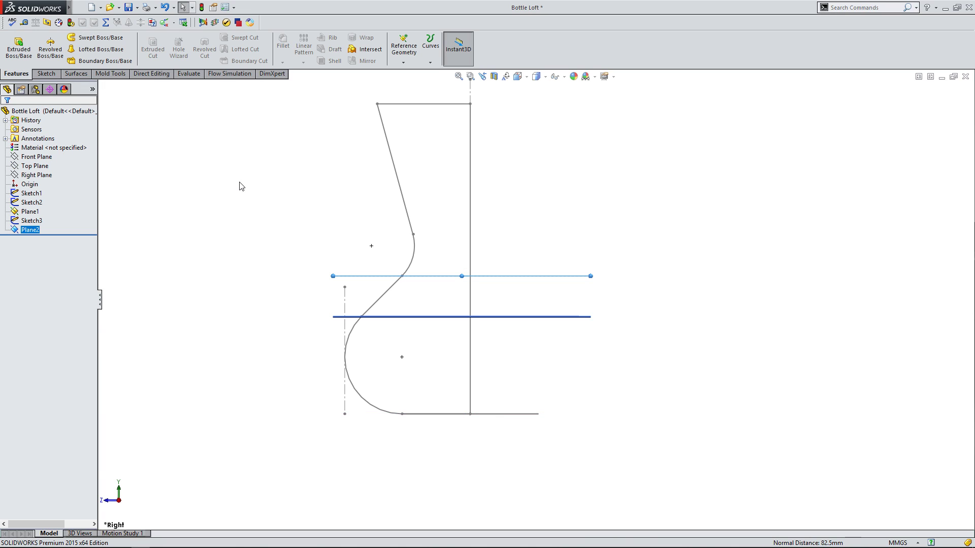
Create a reference plane parallel to the Top Plane through the upper end of the profile's small arc
click(403, 59)
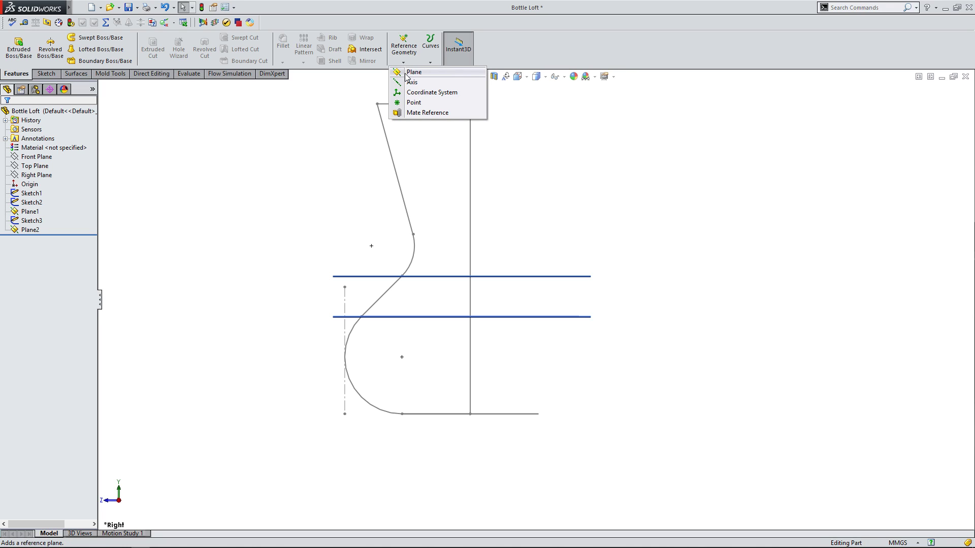
click(414, 72)
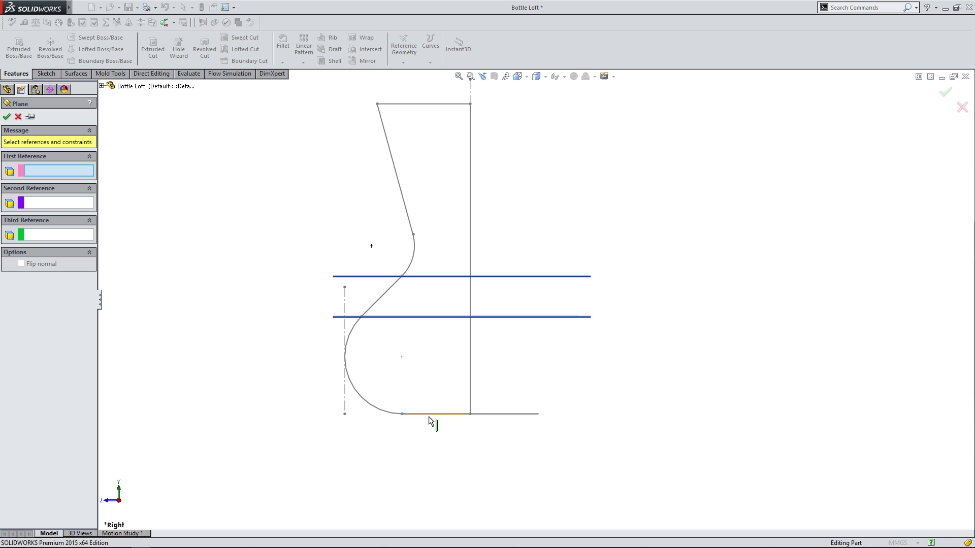
click(102, 86)
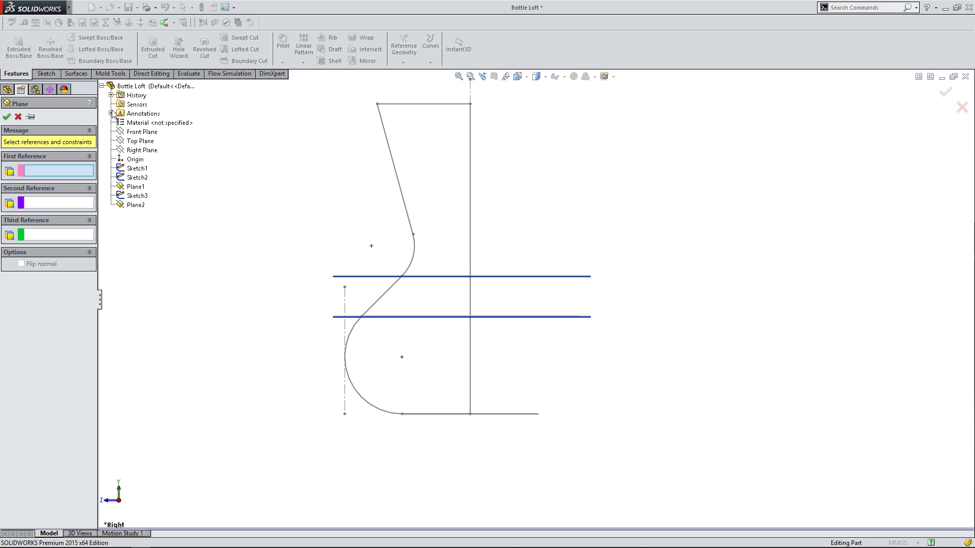
click(131, 142)
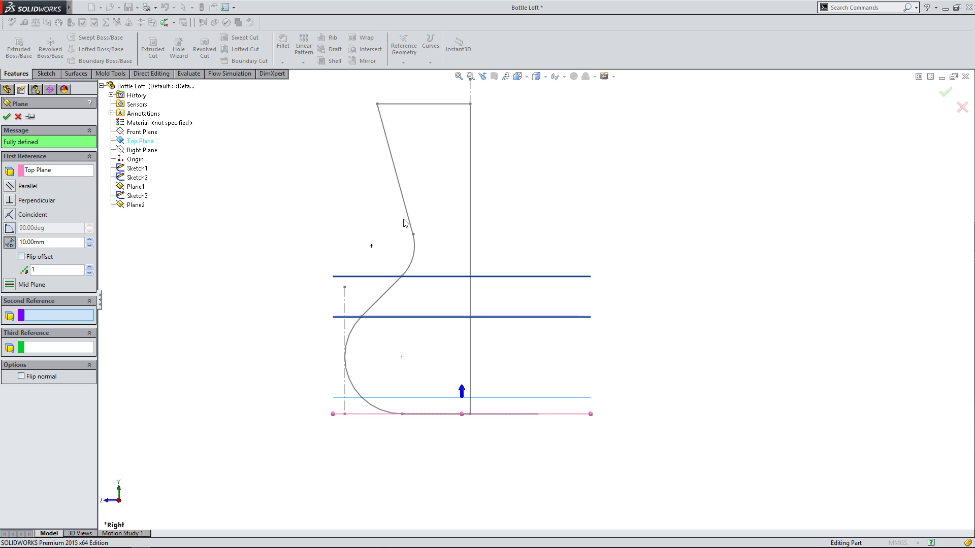
click(413, 234)
click(7, 116)
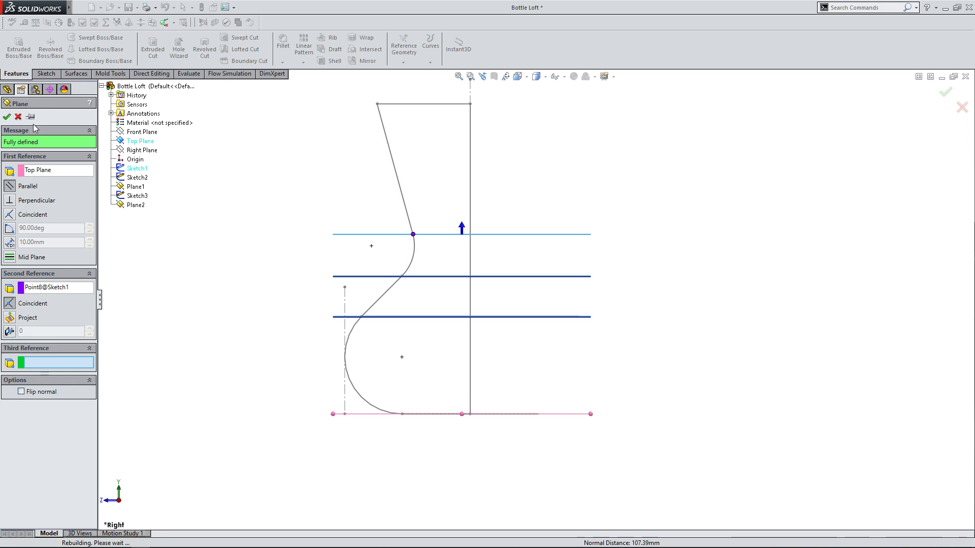
Create a reference plane parallel to the Top Plane through the outer endpoint of the profile's top edge
click(405, 53)
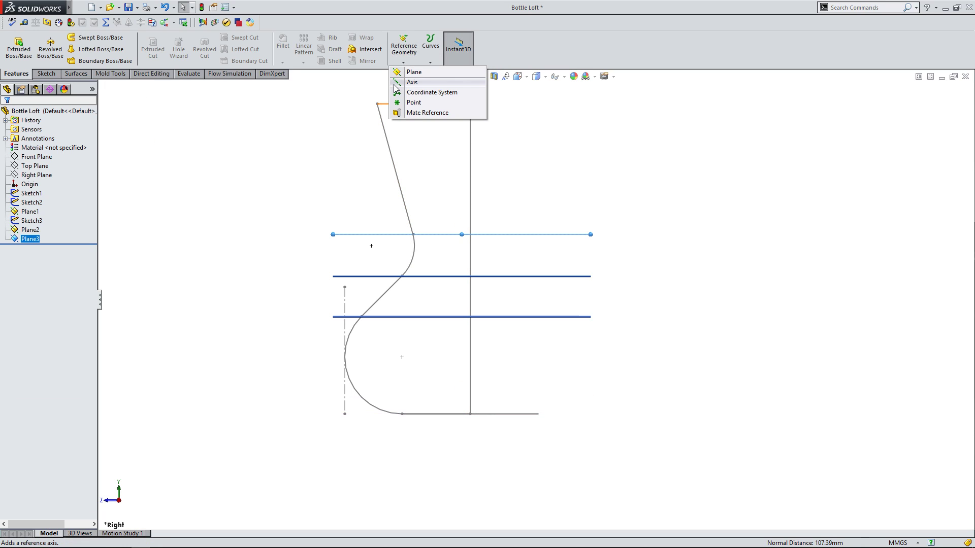
click(35, 166)
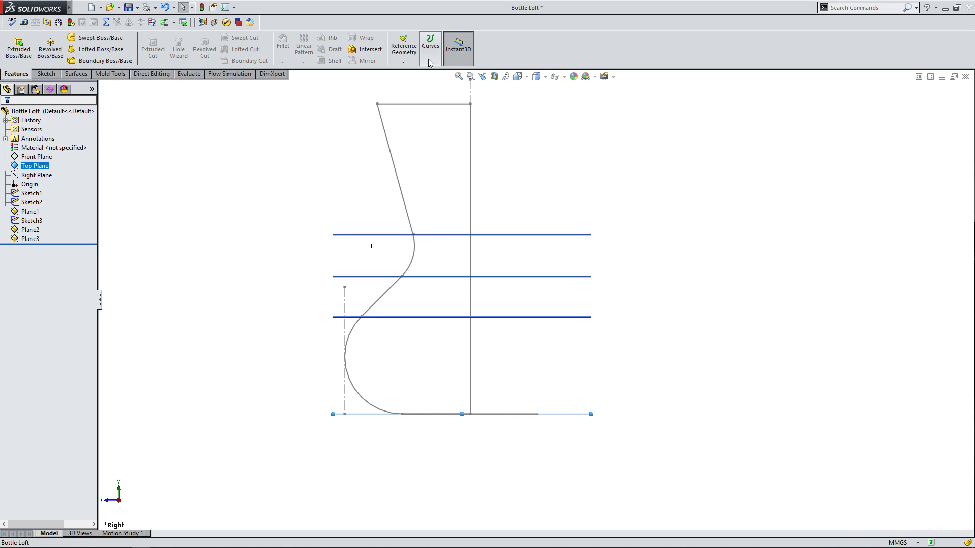
click(404, 49)
click(405, 72)
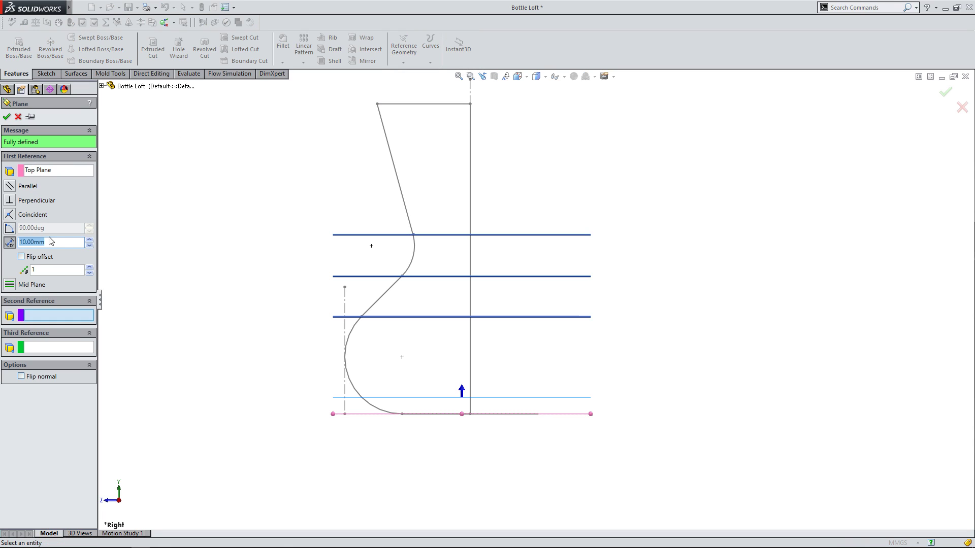
click(377, 105)
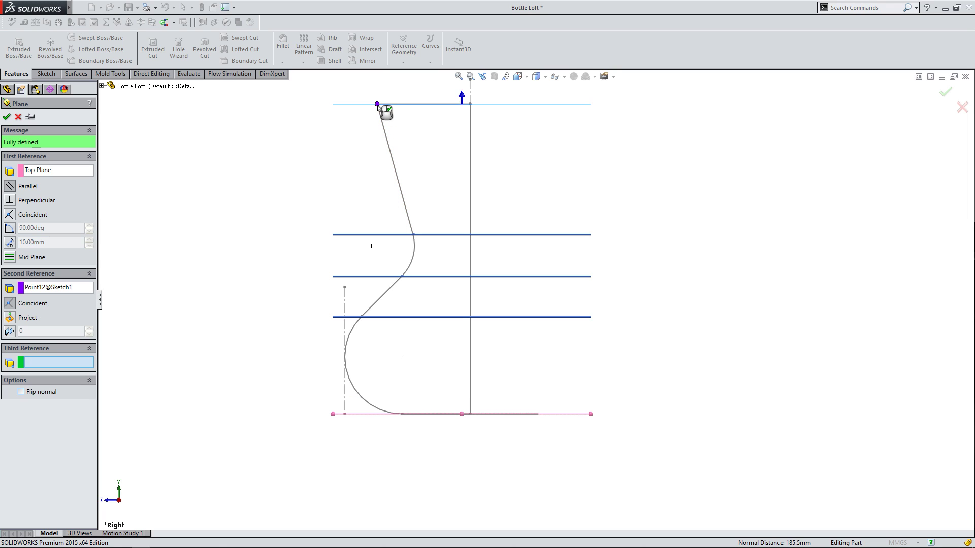
click(7, 118)
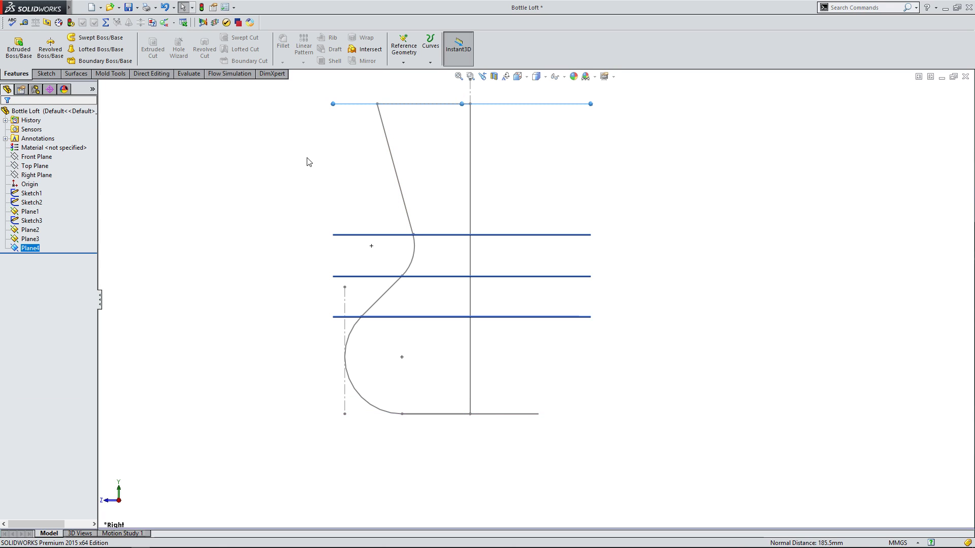
Examine the parallel reference planes at an angle, highlighting them one by one against the profile and the existing circles
middle_drag(307, 159, 296, 205)
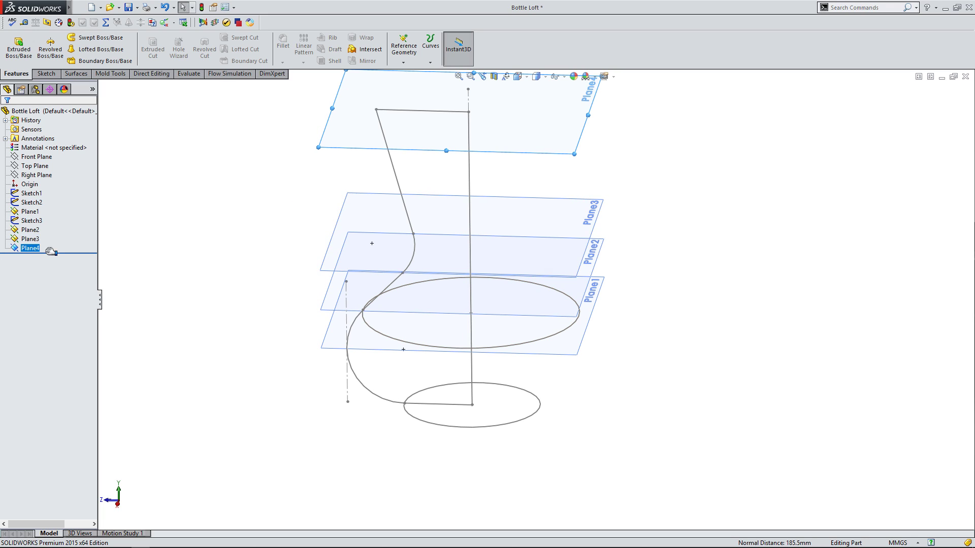
click(262, 293)
mouse_move(262, 293)
middle_down()
mouse_move(261, 277)
mouse_move(272, 276)
mouse_move(250, 310)
mouse_move(263, 303)
mouse_move(259, 252)
mouse_move(259, 290)
middle_up()
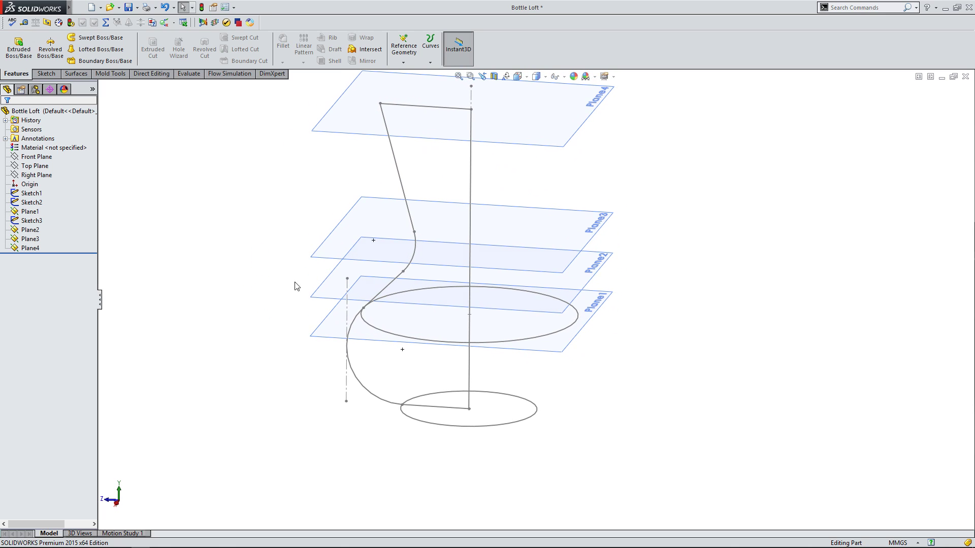
scroll(523, 219, down, 2)
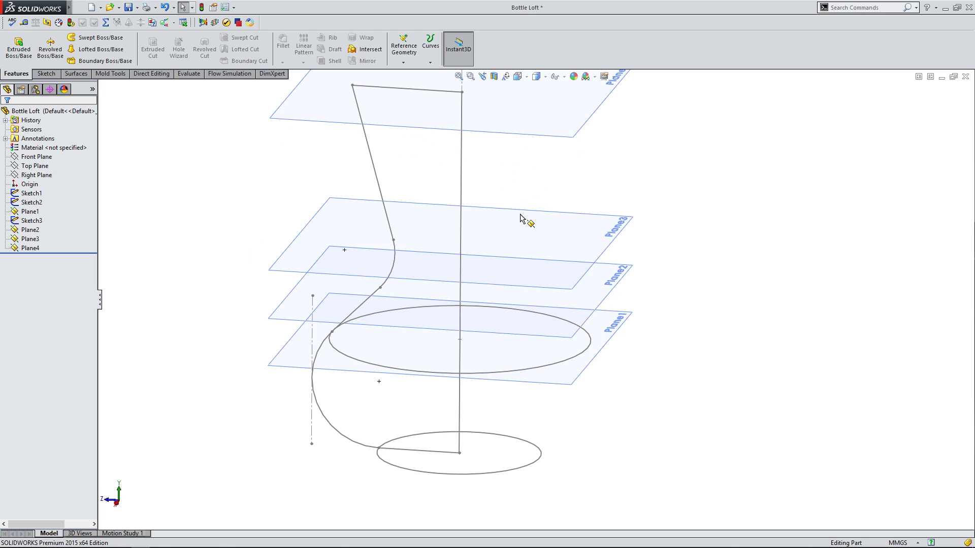
click(36, 213)
click(32, 221)
click(30, 248)
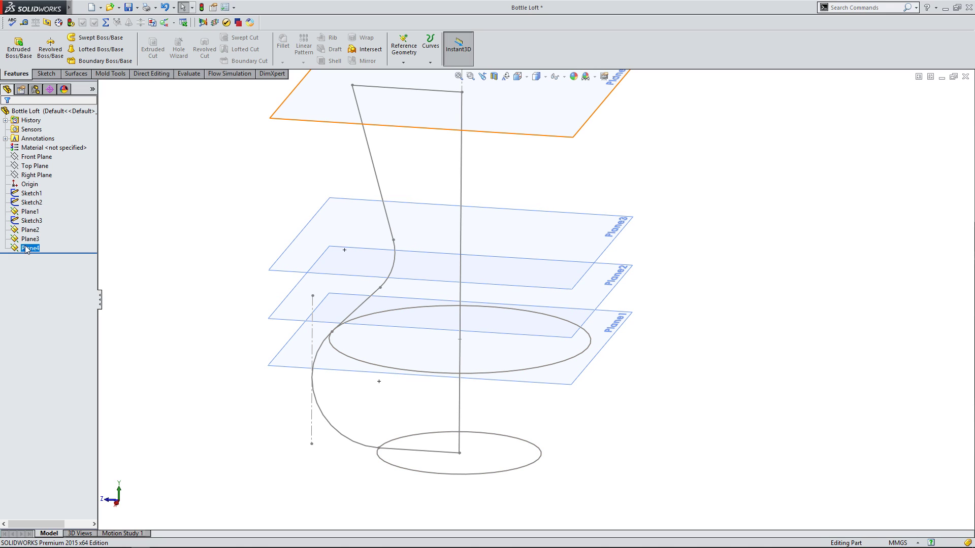
click(30, 239)
click(29, 166)
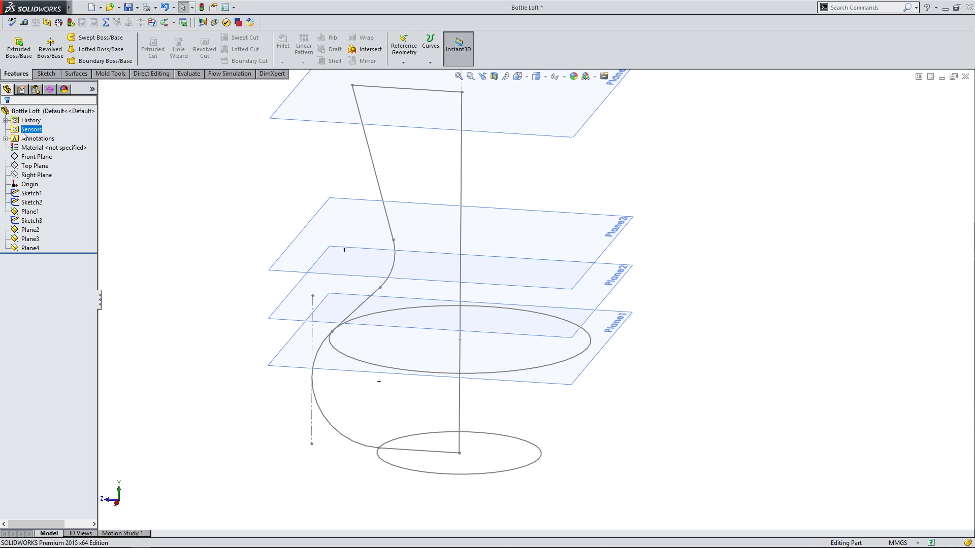
click(28, 203)
click(28, 212)
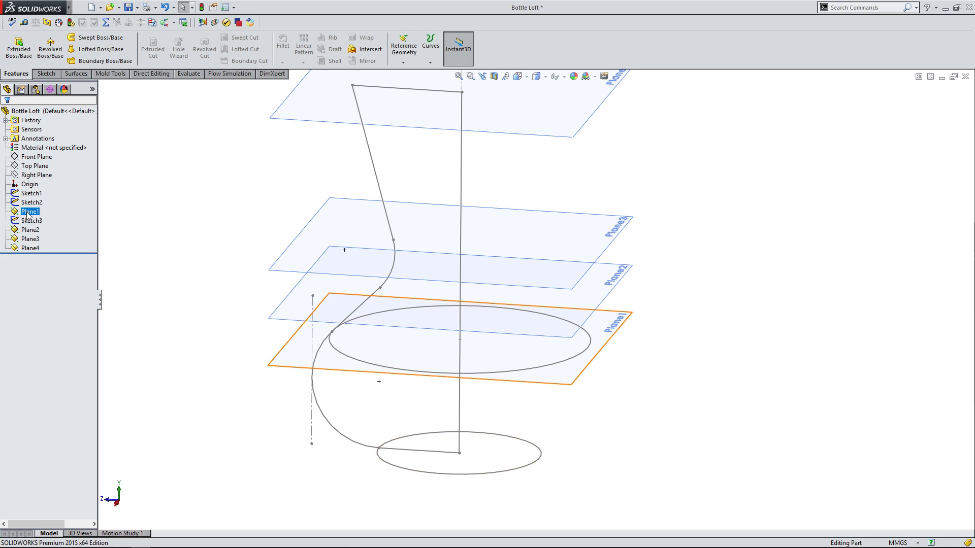
click(28, 202)
click(29, 230)
click(29, 239)
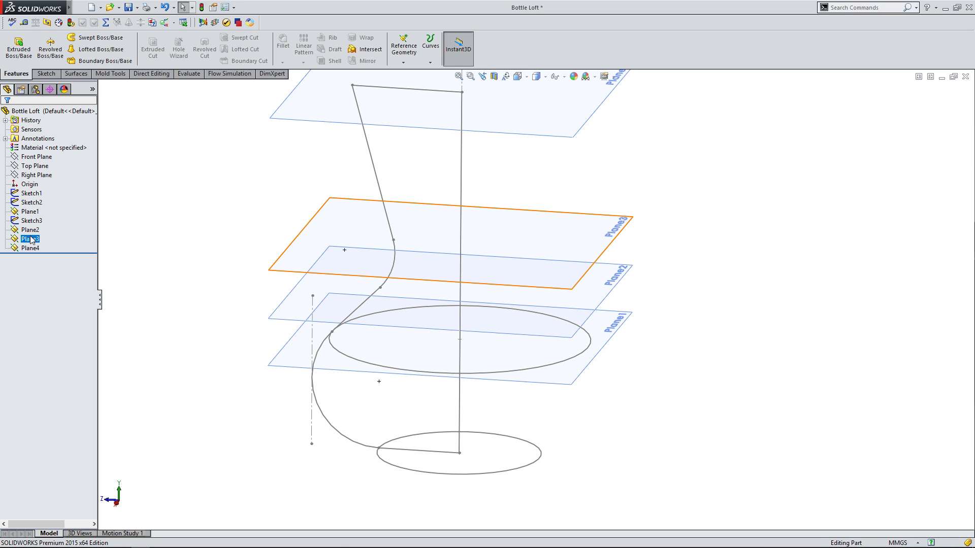
Examine the parent references of the circle sketch at the large arc's upper end, together with the plane it lies on
click(33, 222)
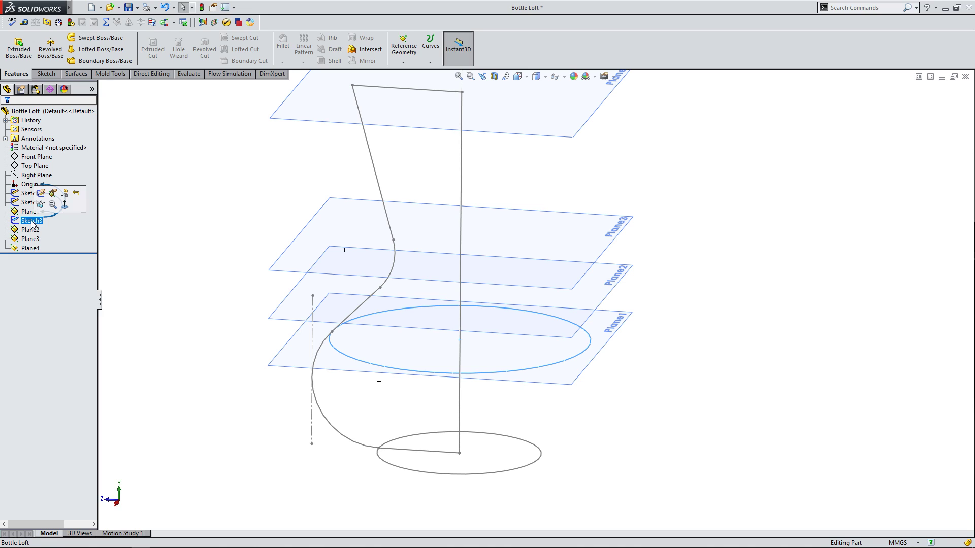
ctrl+click(30, 230)
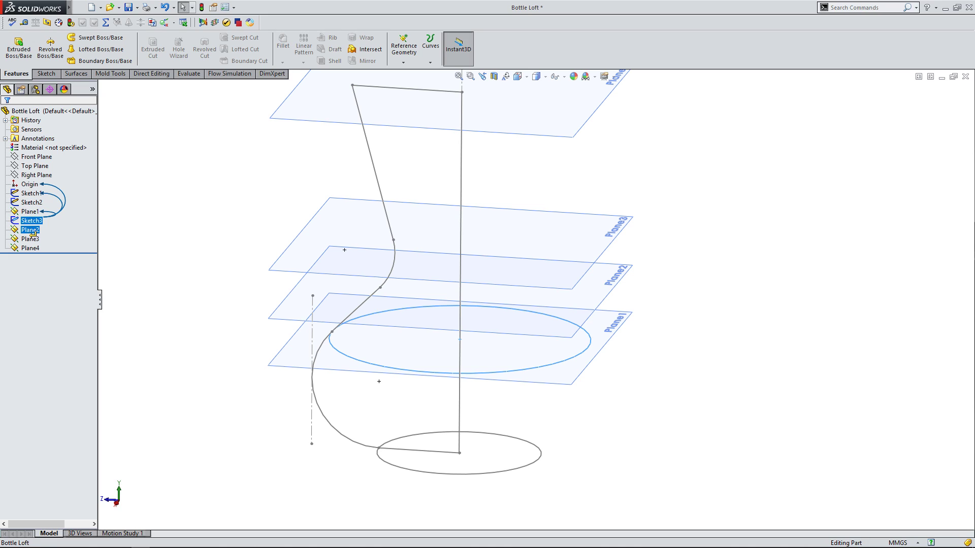
click(33, 222)
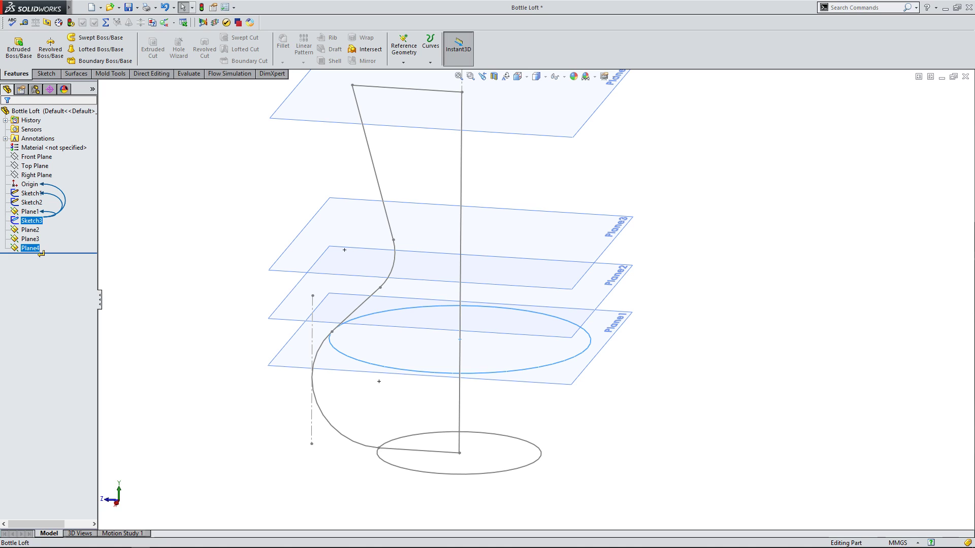
drag(41, 253, 35, 214)
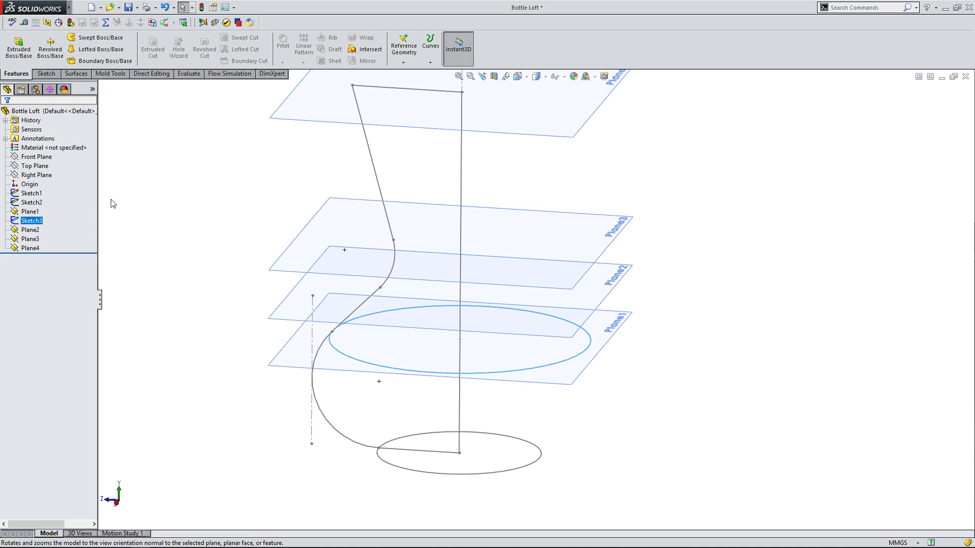
ctrl+click(34, 221)
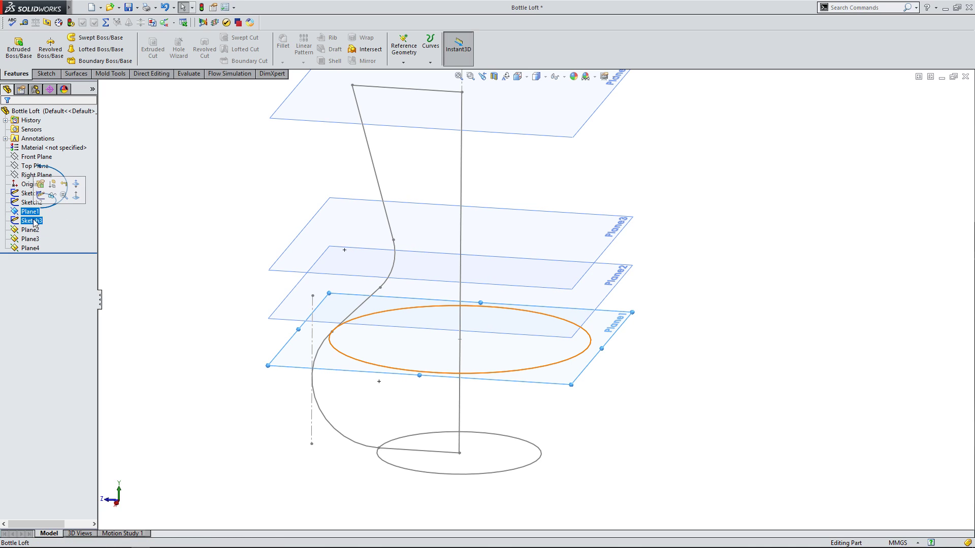
click(34, 222)
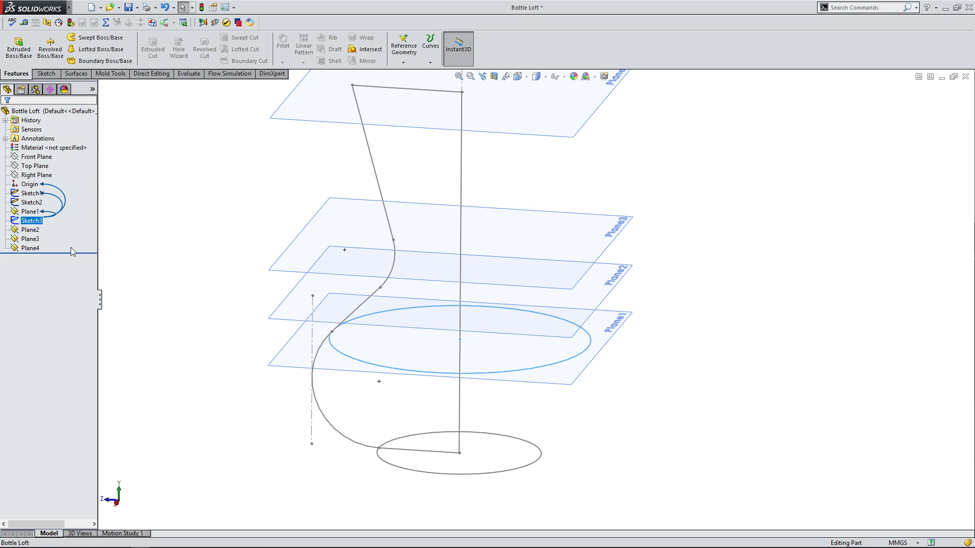
click(172, 218)
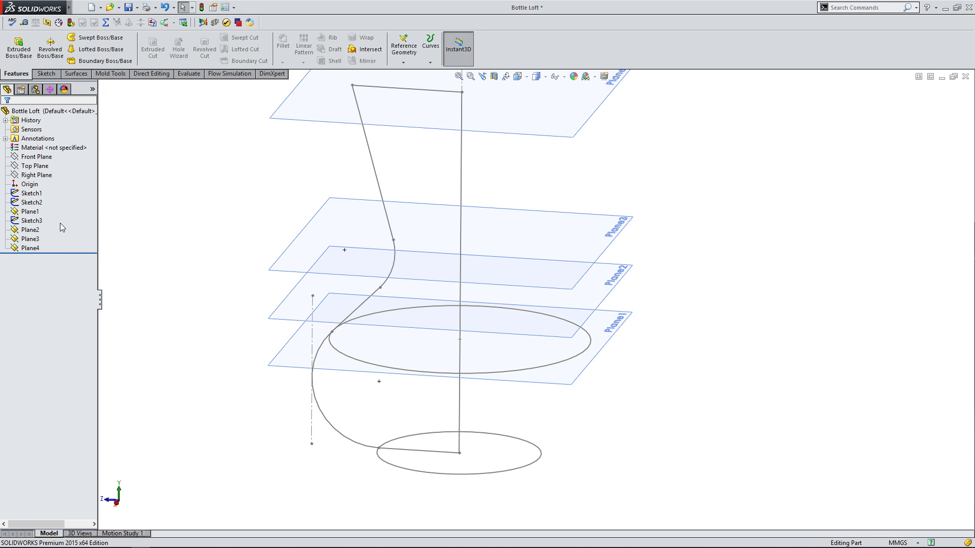
Select the reference plane at the lower end of the small arc and examine its position from the side and at an angle
click(33, 231)
mouse_move(206, 238)
middle_down()
mouse_move(202, 250)
mouse_move(211, 199)
mouse_move(206, 239)
middle_up()
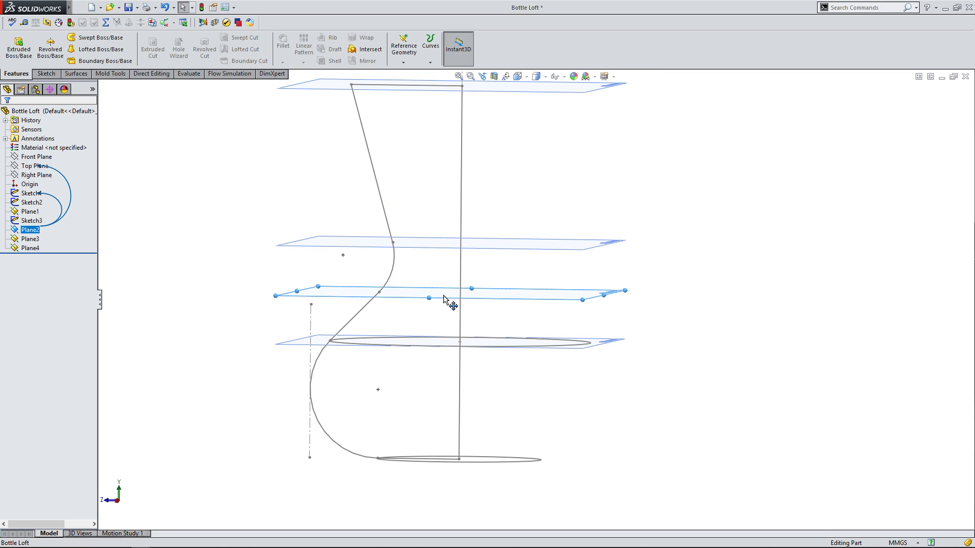
middle_drag(227, 280, 229, 306)
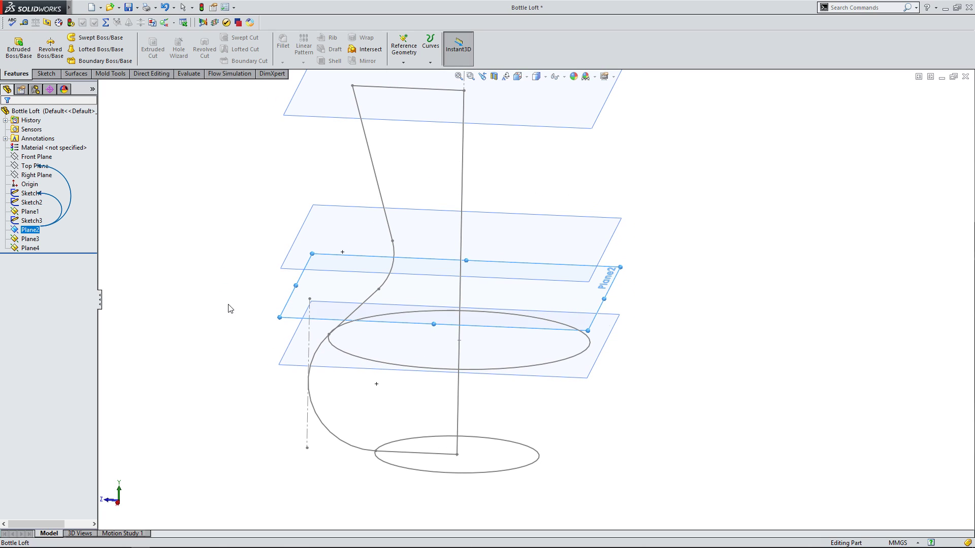
Sketch a circle on Plane2, centred on the origin and passing through the lower end of the small arc, and close the sketch
right_click(33, 231)
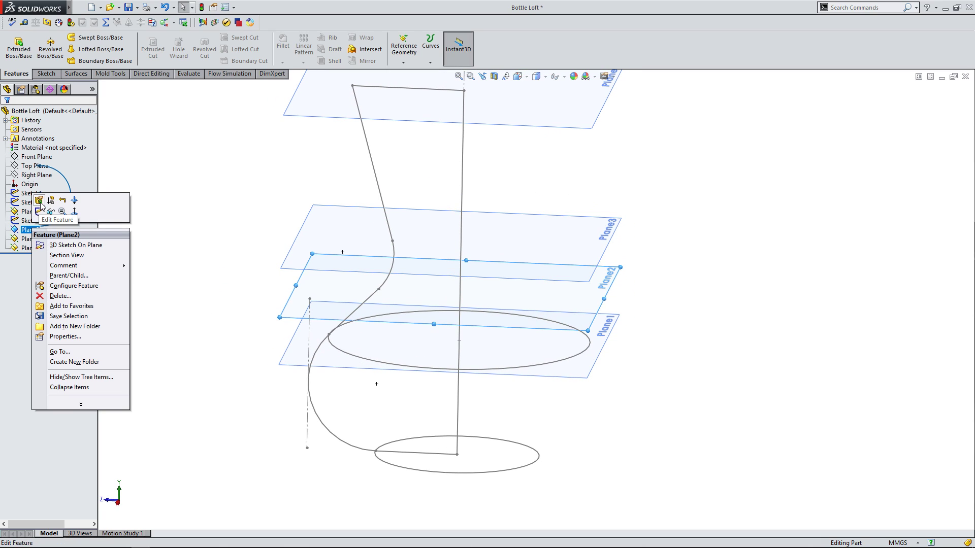
click(39, 212)
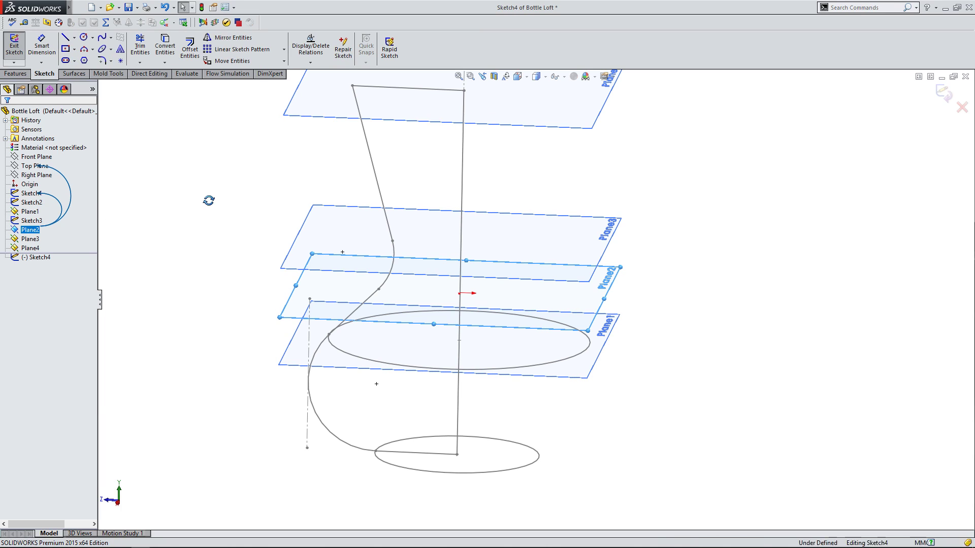
click(83, 38)
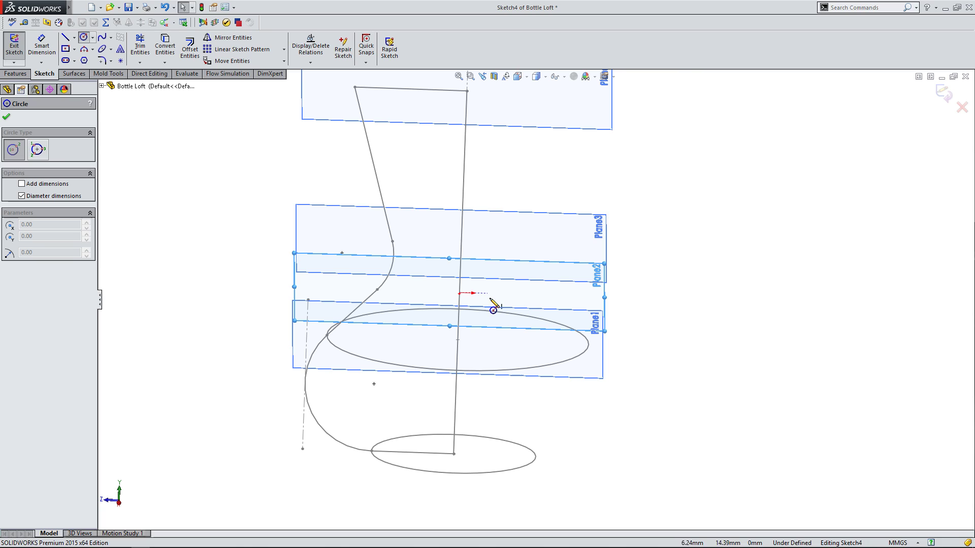
click(460, 293)
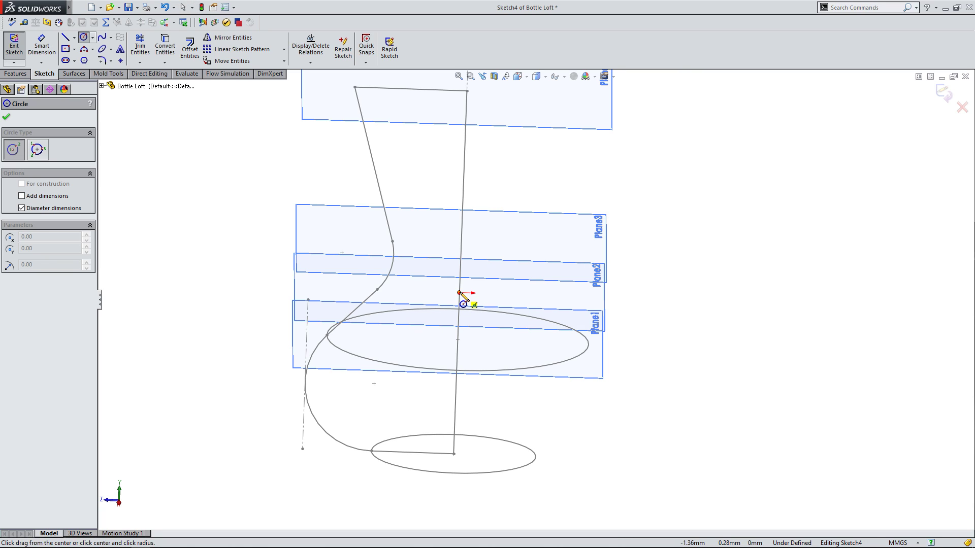
click(378, 291)
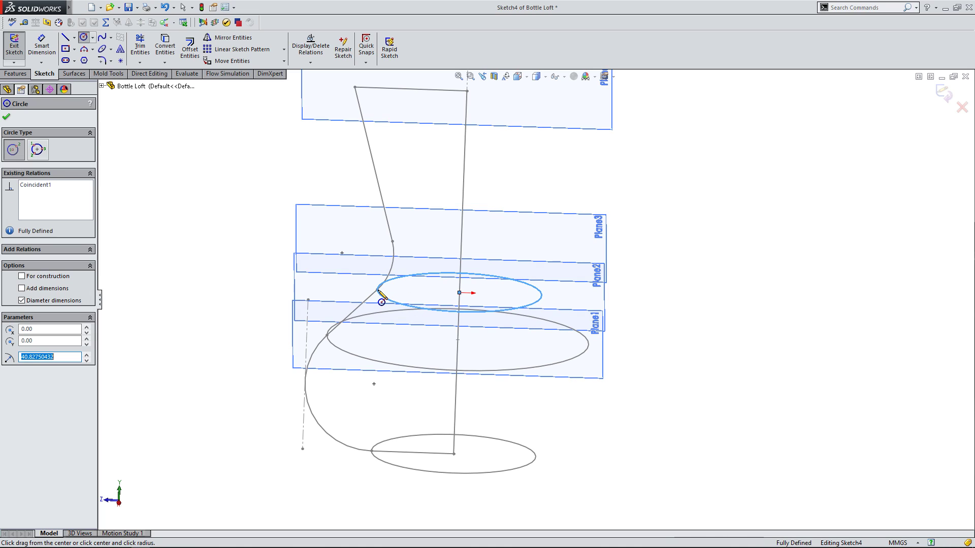
click(6, 118)
mouse_move(196, 234)
middle_down()
mouse_move(200, 190)
mouse_move(206, 228)
middle_up()
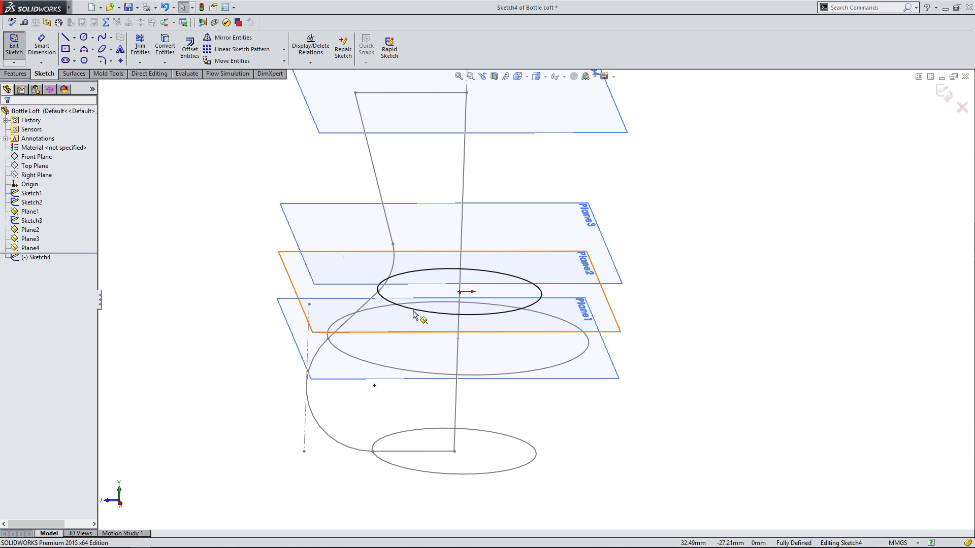
click(416, 312)
click(168, 344)
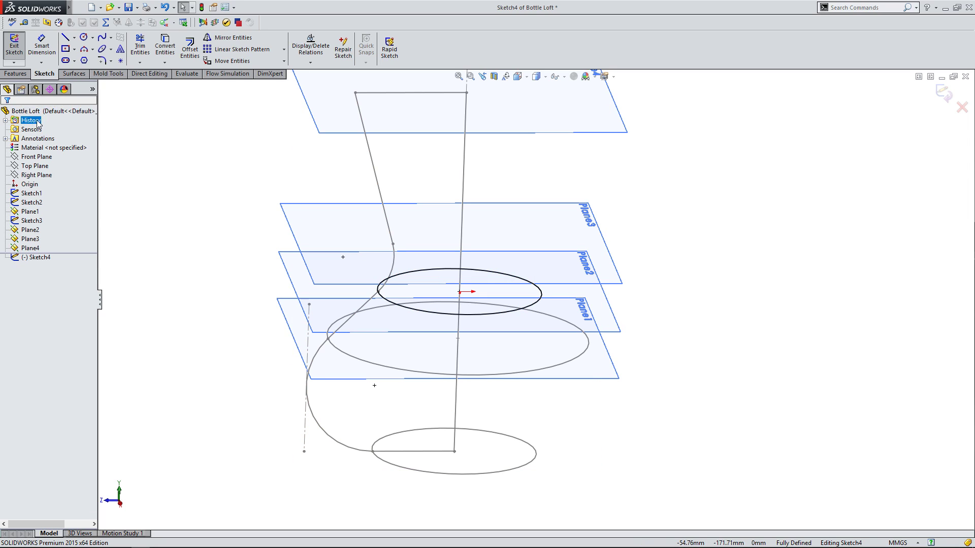
click(14, 46)
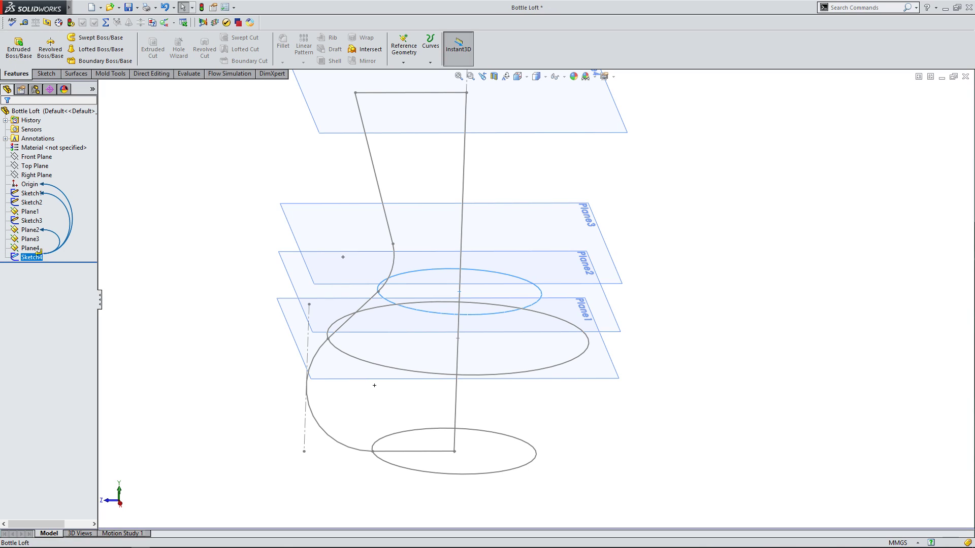
Reorder the new circle sketch in the feature history so it directly follows Plane2
ctrl+click(34, 231)
drag(36, 235, 28, 235)
ctrl+click(25, 231)
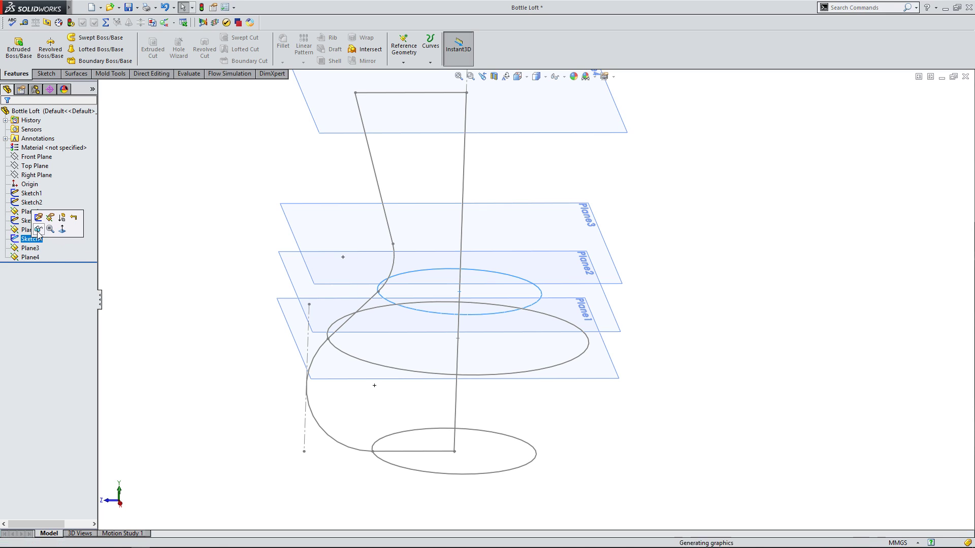
click(25, 230)
mouse_move(239, 262)
middle_down()
mouse_move(226, 233)
mouse_move(231, 252)
middle_up()
click(38, 240)
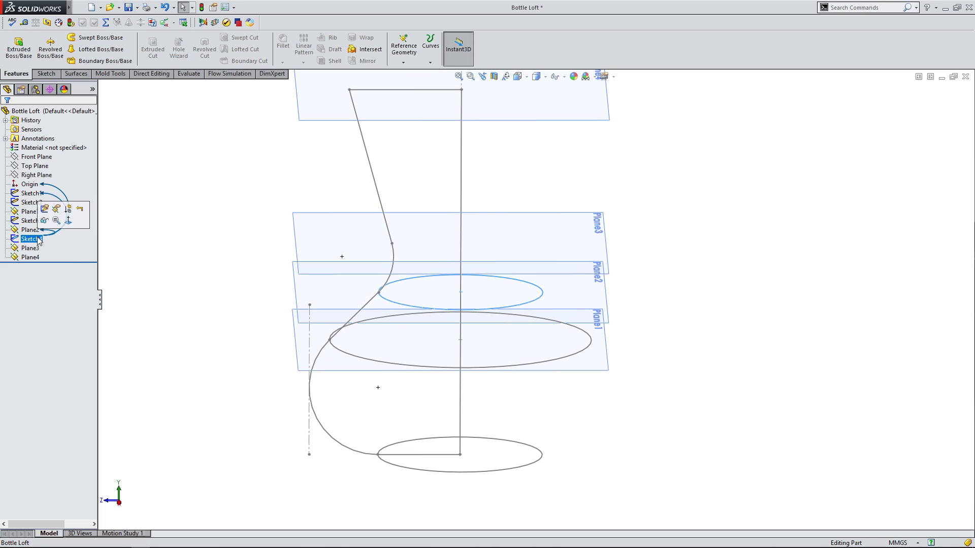
click(170, 256)
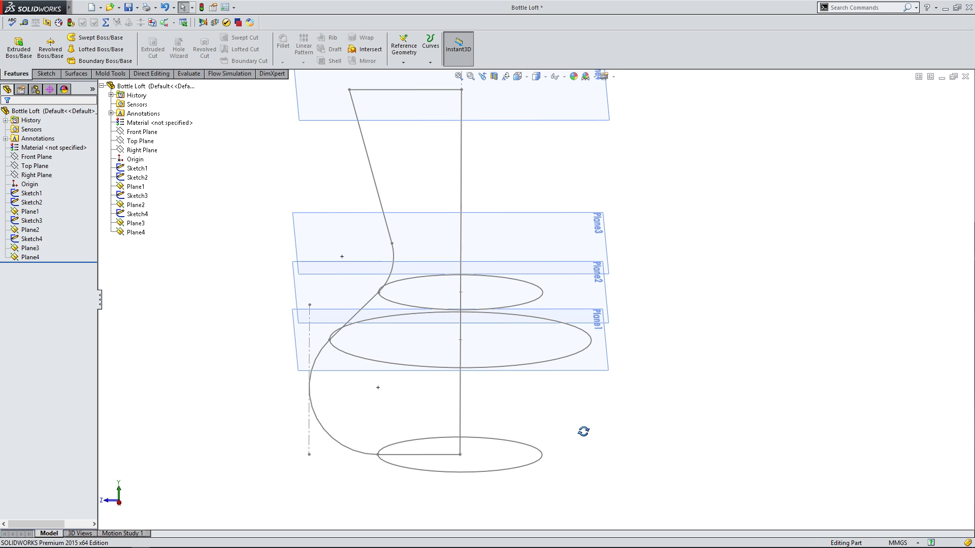
Sketch a circle on Plane3, centred on the origin and passing through the upper end of the small arc
middle_drag(584, 433, 571, 411)
click(413, 263)
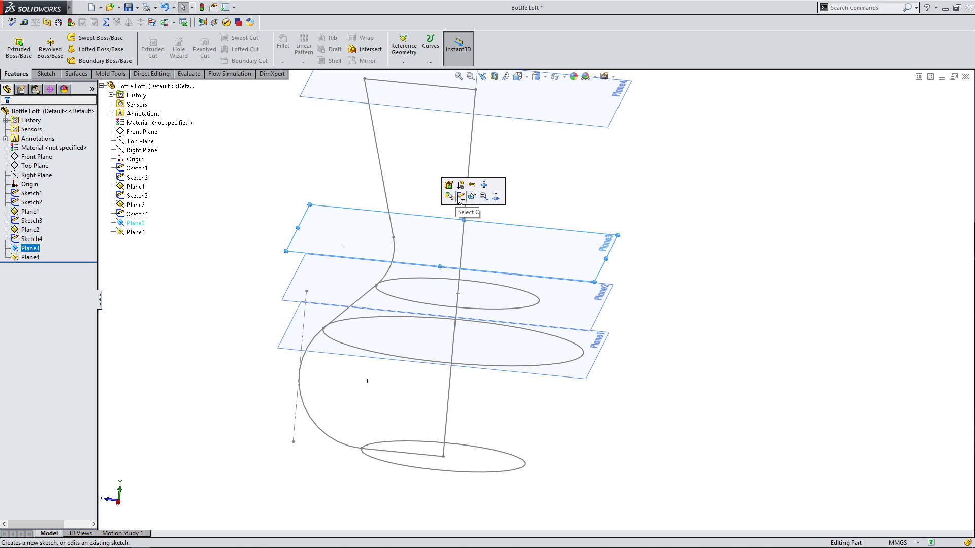
click(461, 197)
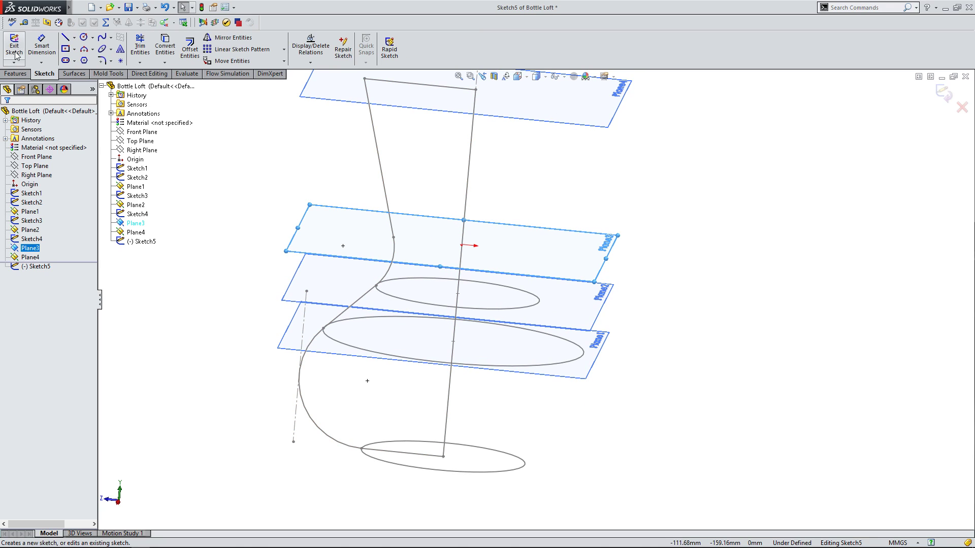
click(84, 38)
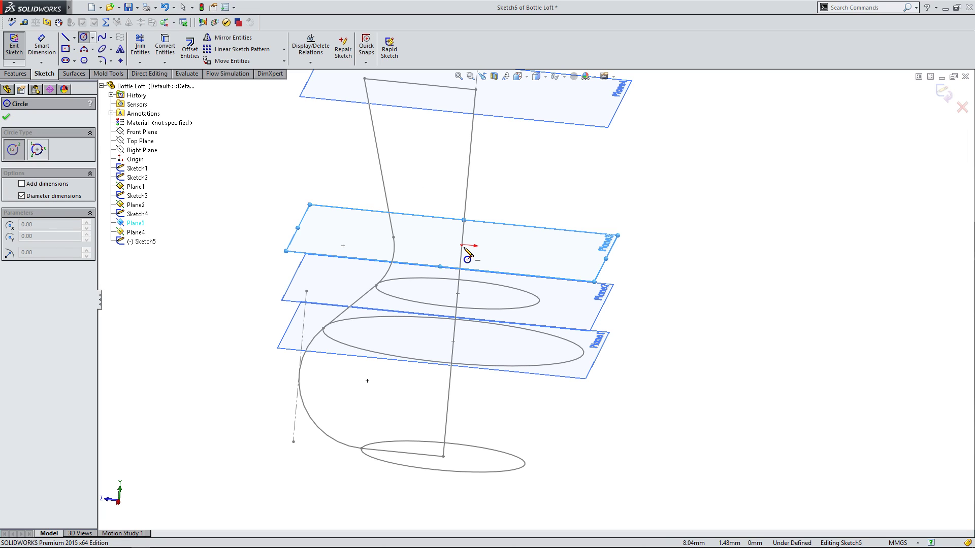
click(461, 245)
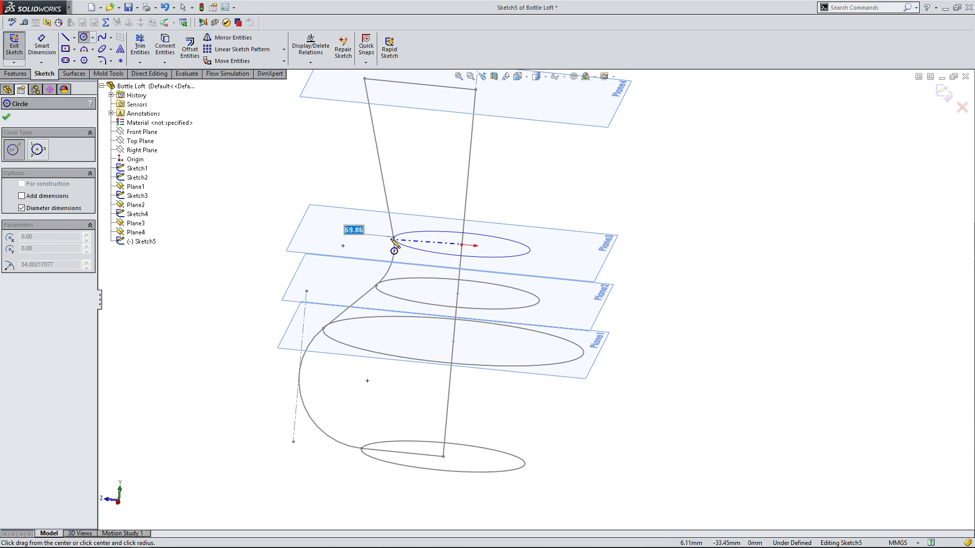
click(393, 238)
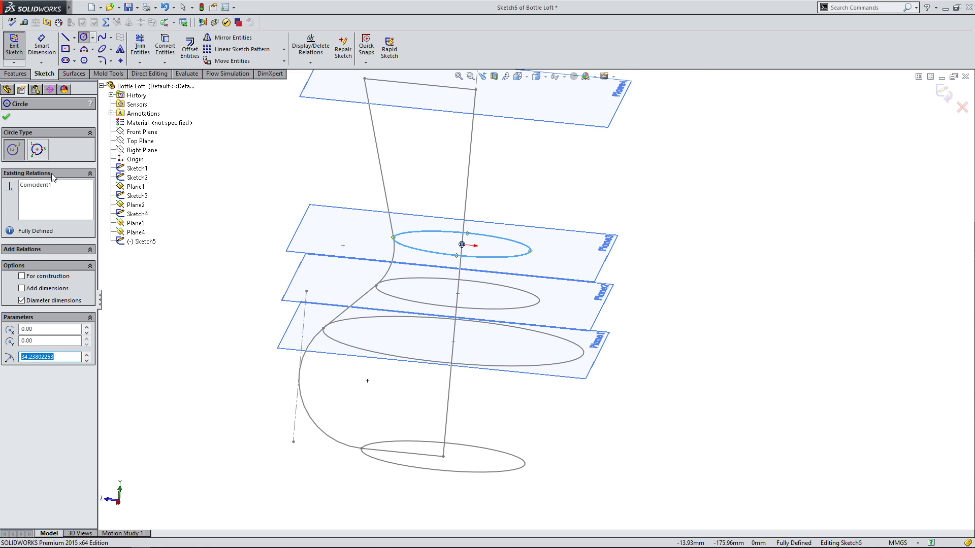
click(3, 116)
Close the circle sketch on Plane3 and reorder it in the feature history so it directly follows that plane
middle_drag(294, 170, 246, 296)
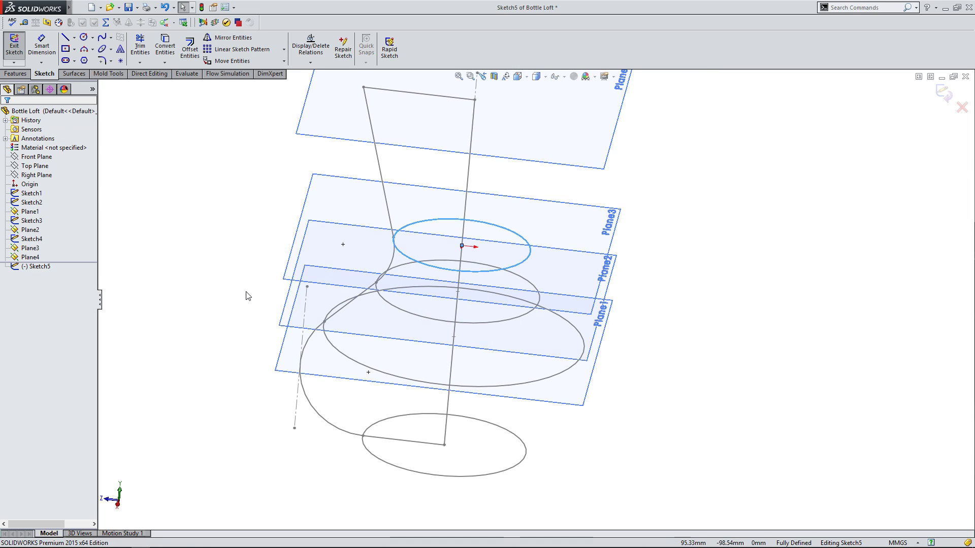
scroll(534, 325, up, 2)
scroll(585, 100, down, 2)
middle_drag(586, 104, 533, 316)
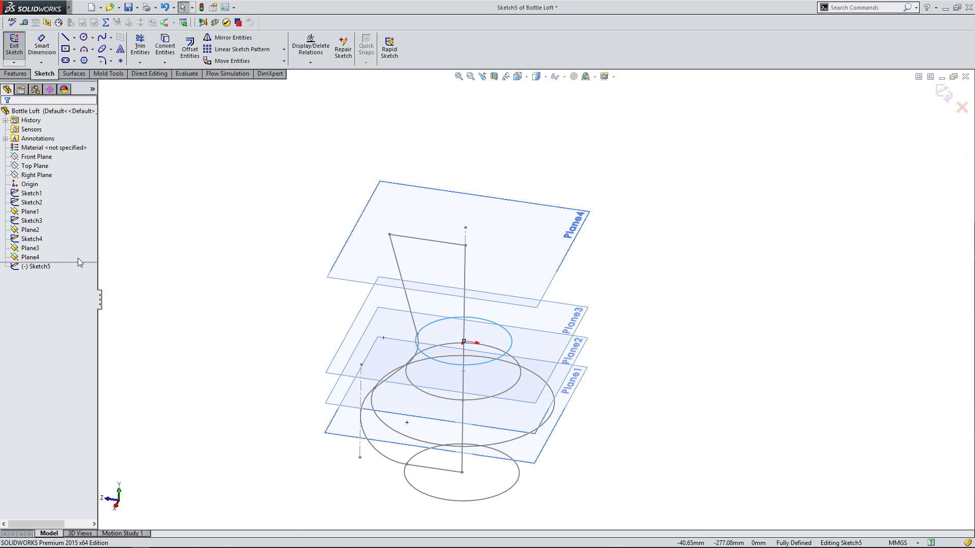
click(5, 60)
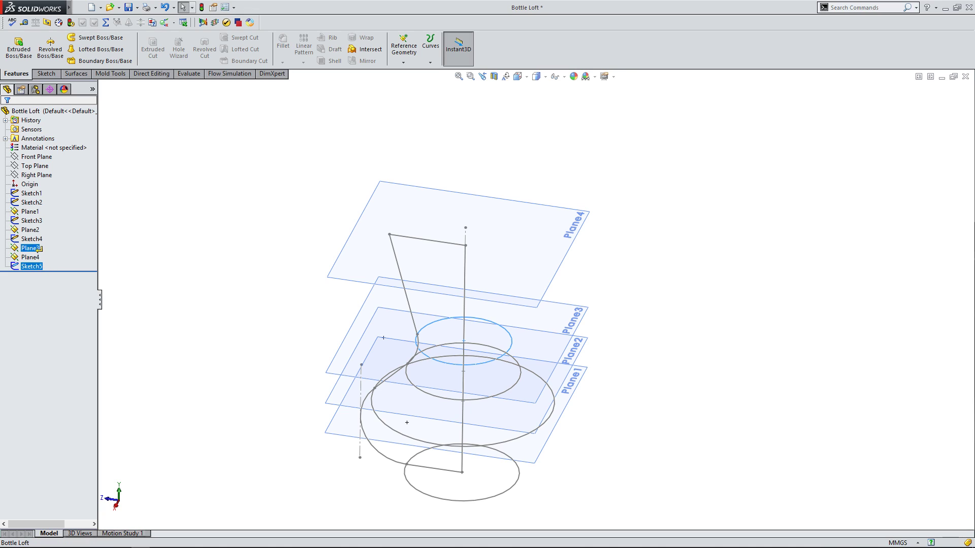
drag(36, 249, 36, 248)
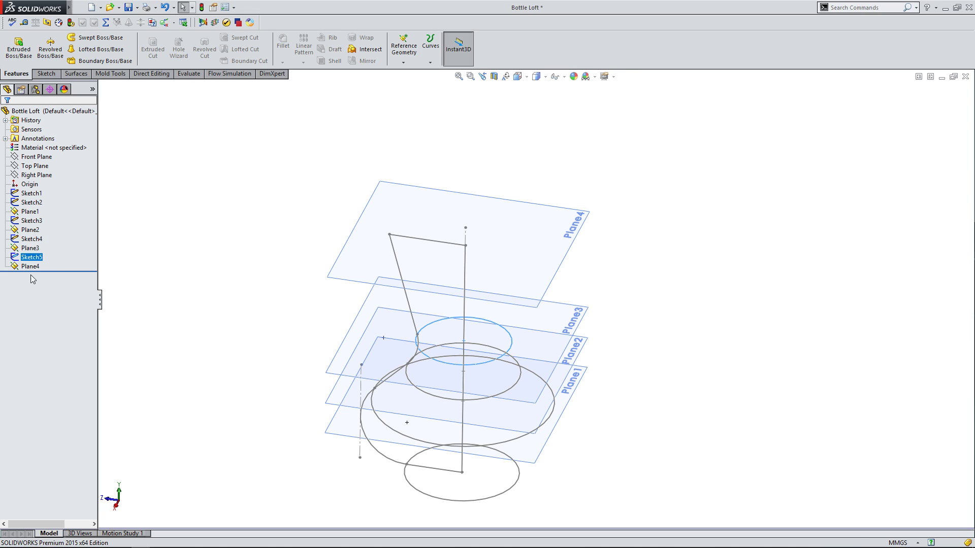
Sketch a circle on Plane4, centred on the origin and passing through the outer endpoint of the profile's top edge
click(30, 266)
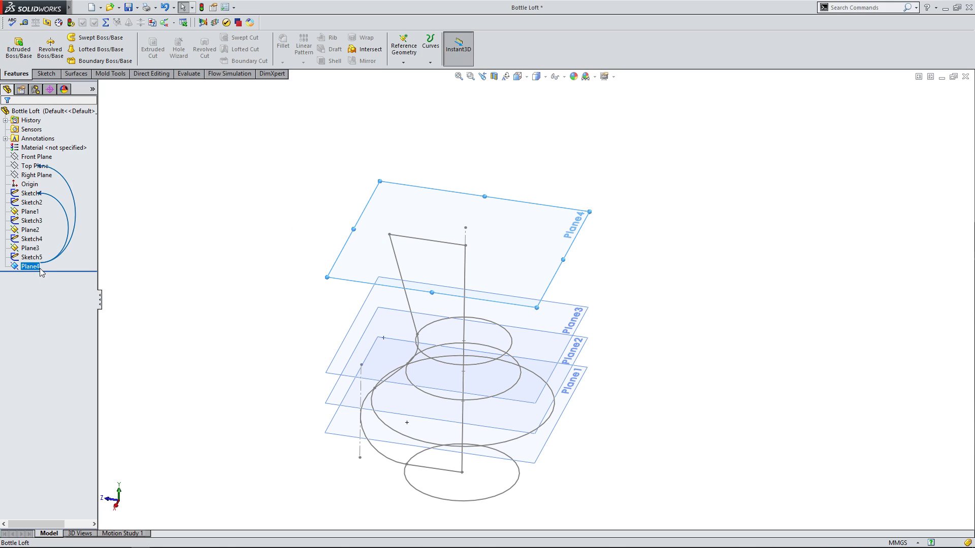
click(39, 74)
click(14, 45)
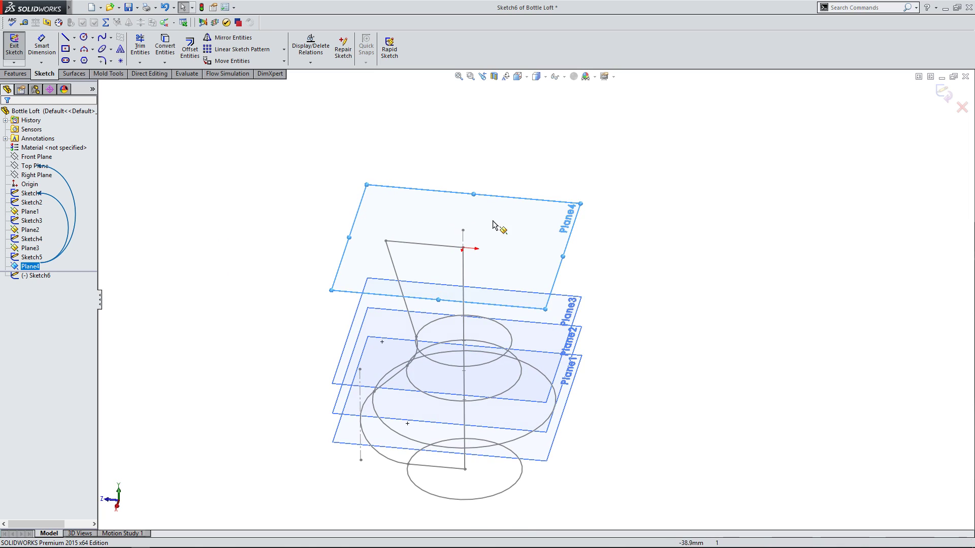
click(84, 37)
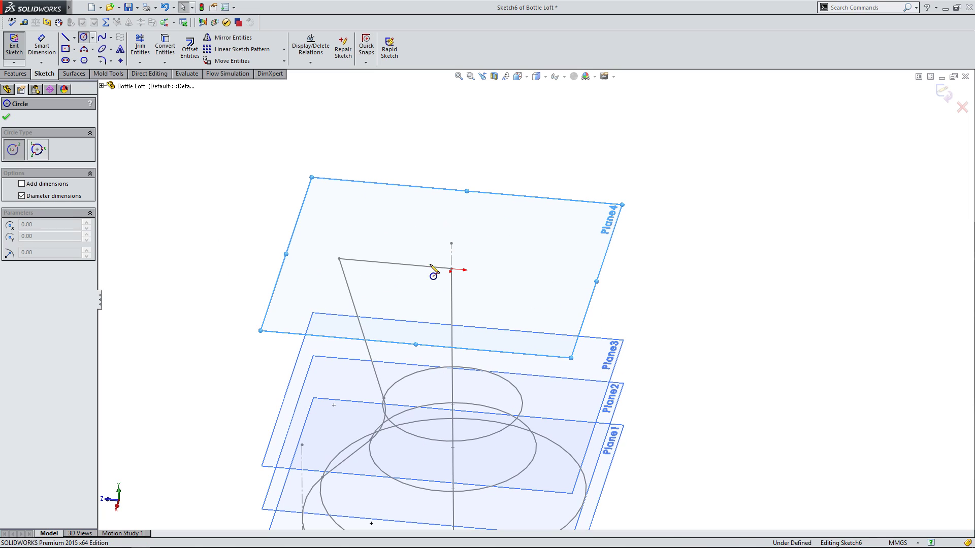
click(452, 270)
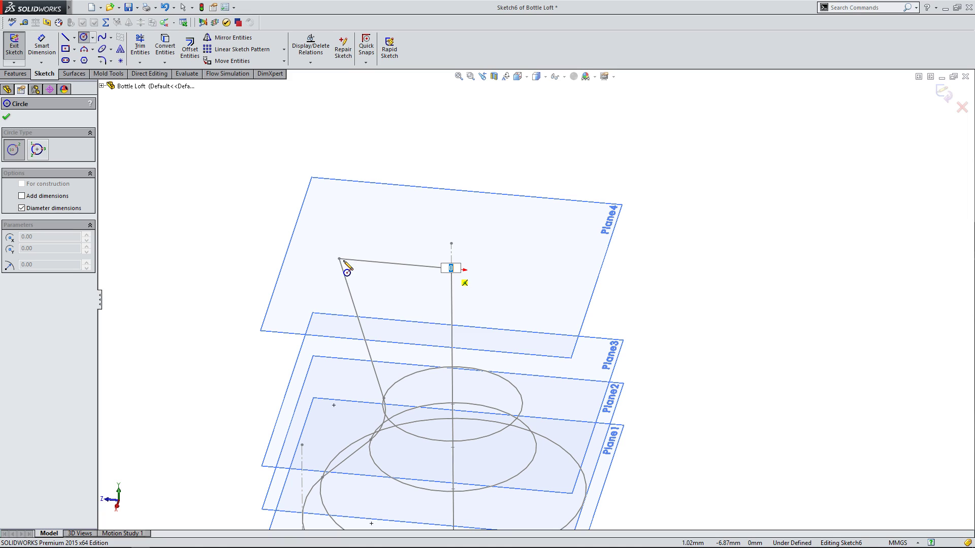
key(Escape)
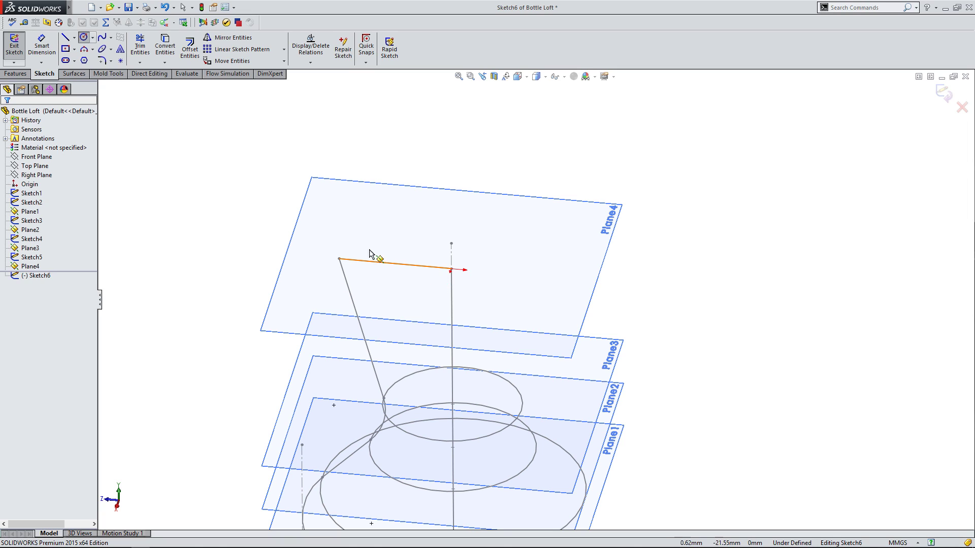
click(451, 270)
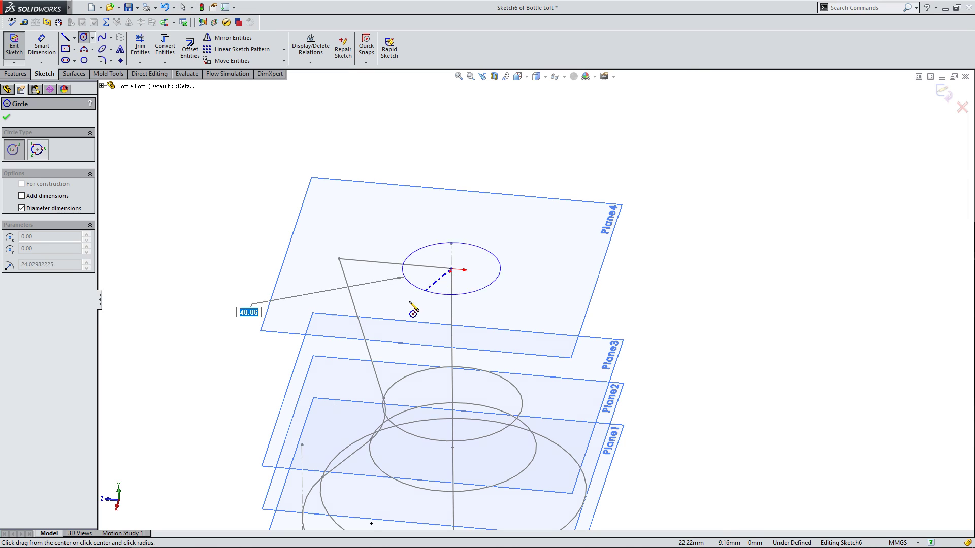
click(339, 259)
key(Escape)
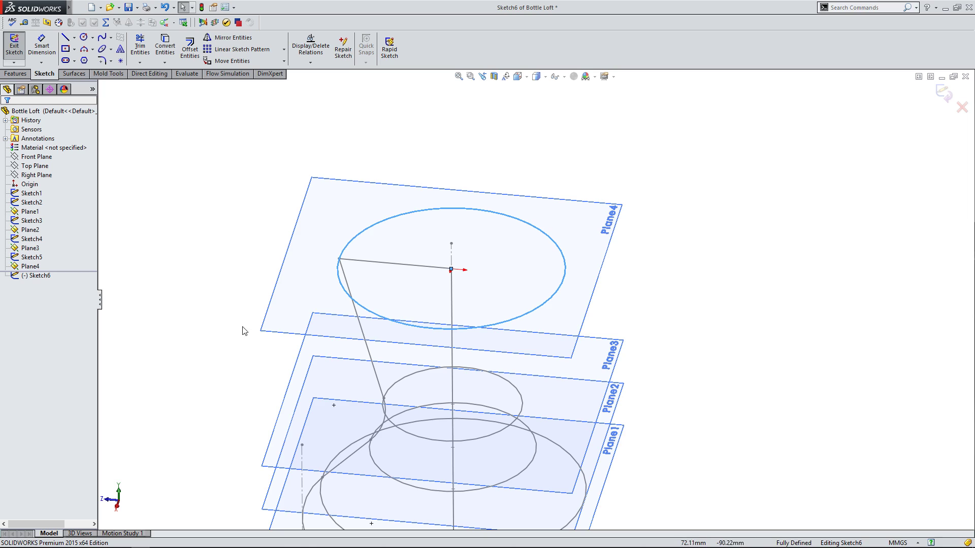
Close the circle sketch on Plane4 and save the part
mouse_move(244, 331)
middle_down()
mouse_move(239, 235)
mouse_move(307, 312)
middle_up()
click(233, 266)
scroll(233, 266, up, 3)
click(14, 44)
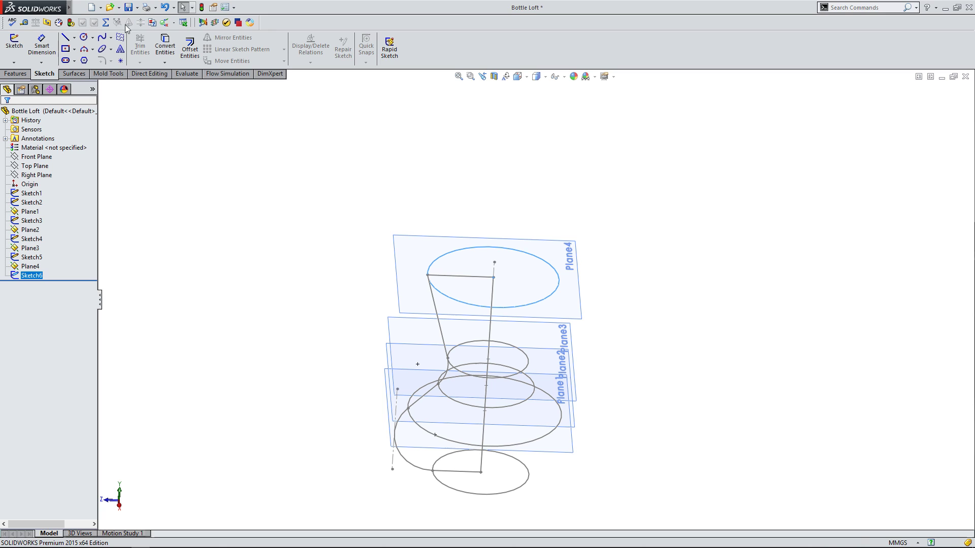
click(129, 7)
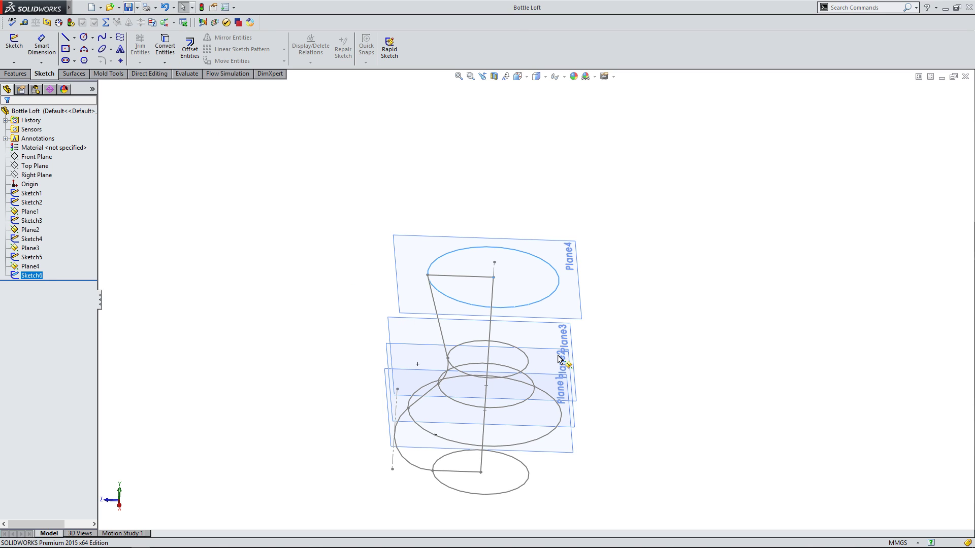
Examine the five circles, their reference planes and the side profile at several angles and in the Right view
mouse_move(624, 377)
middle_down()
mouse_move(638, 311)
mouse_move(644, 378)
mouse_move(650, 330)
mouse_move(638, 355)
mouse_move(627, 348)
middle_up()
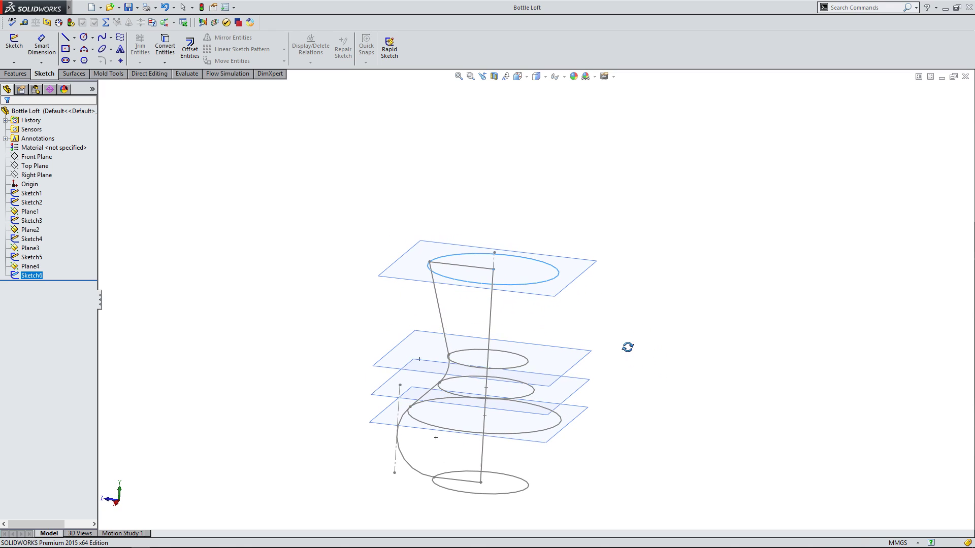
click(615, 438)
mouse_move(615, 439)
middle_down()
mouse_move(579, 428)
mouse_move(587, 457)
middle_up()
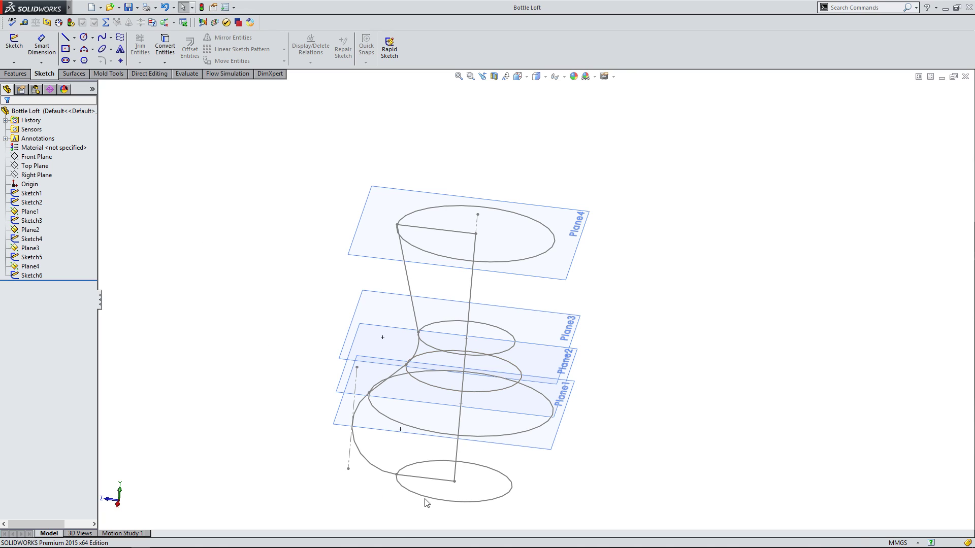
click(428, 480)
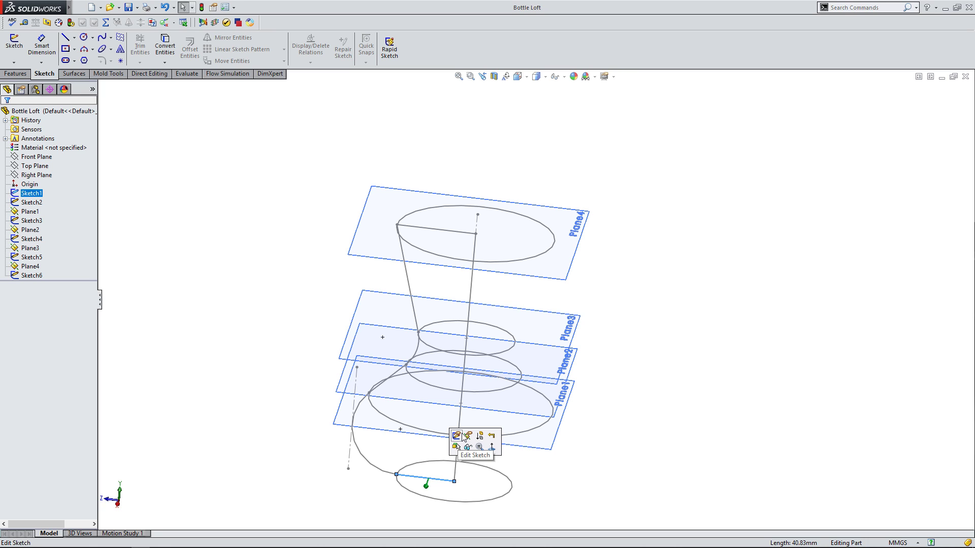
click(675, 428)
mouse_move(675, 428)
middle_down()
mouse_move(675, 343)
mouse_move(674, 426)
mouse_move(624, 376)
middle_up()
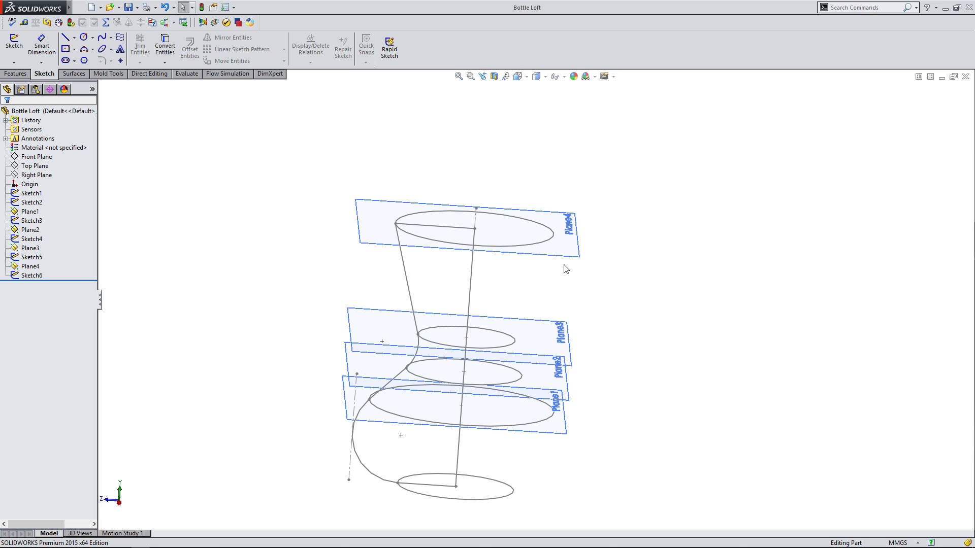
click(122, 506)
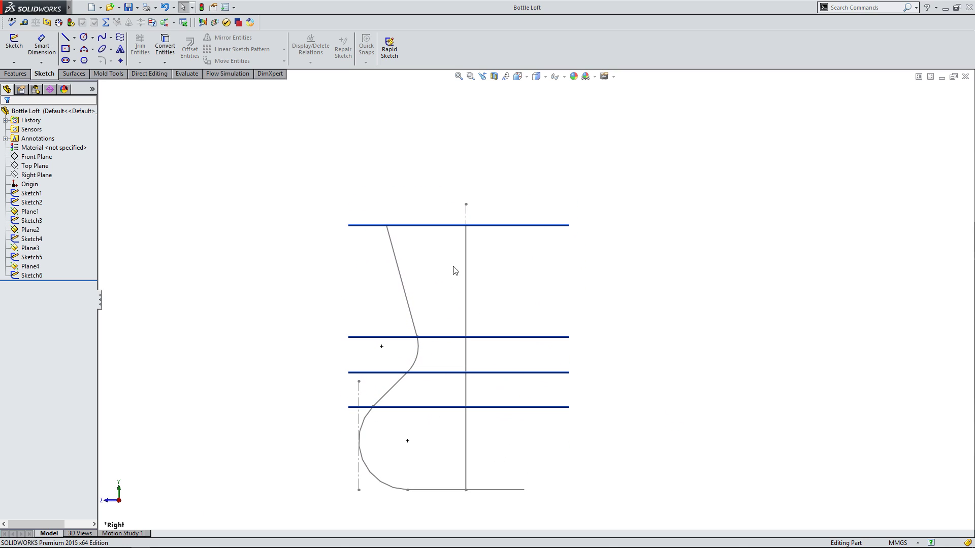
middle_drag(313, 269, 440, 253)
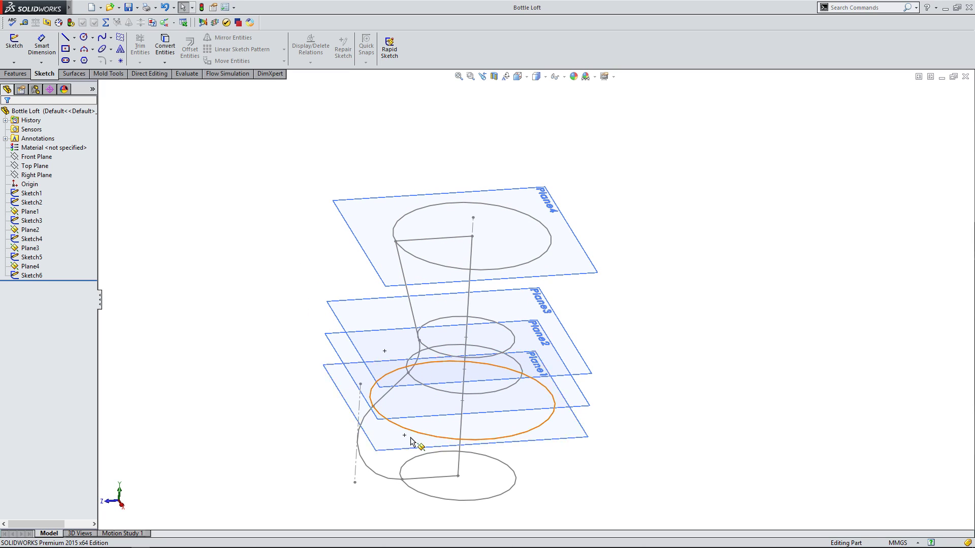
Convert the horizontal top and bottom lines of the side profile sketch to construction geometry and close the sketch
click(460, 454)
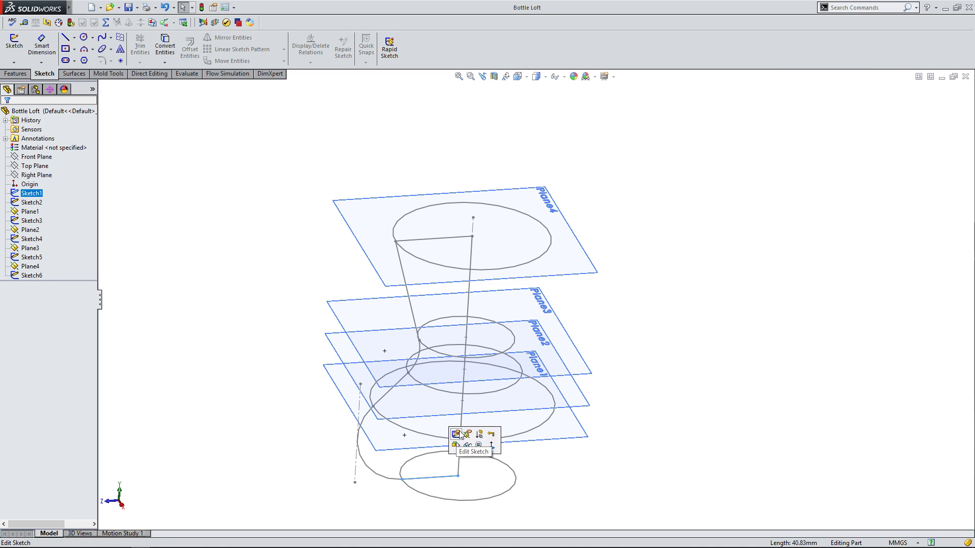
click(460, 435)
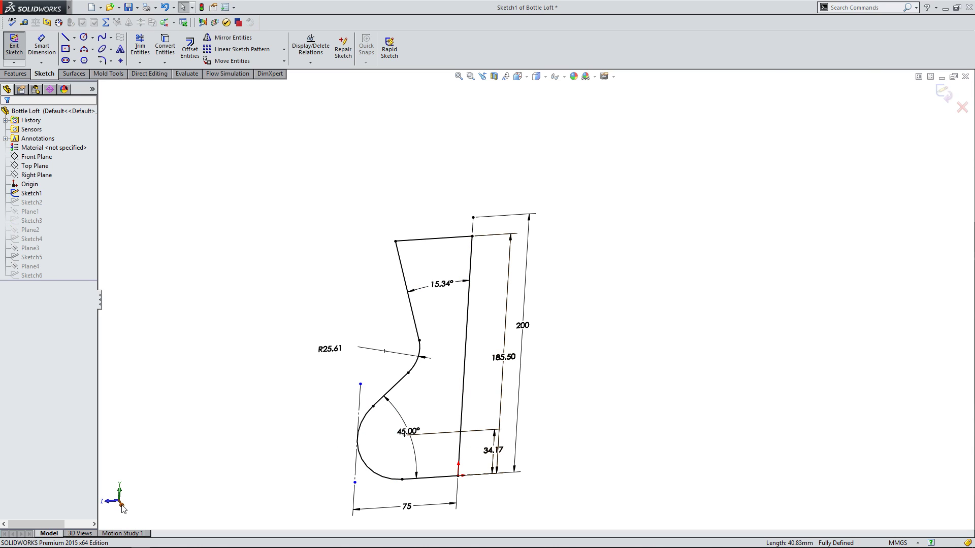
click(122, 506)
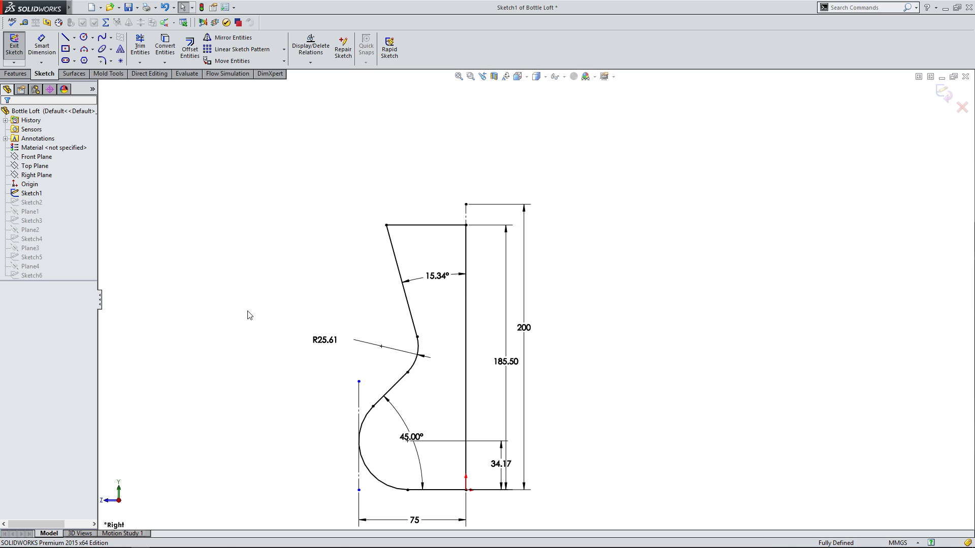
click(428, 227)
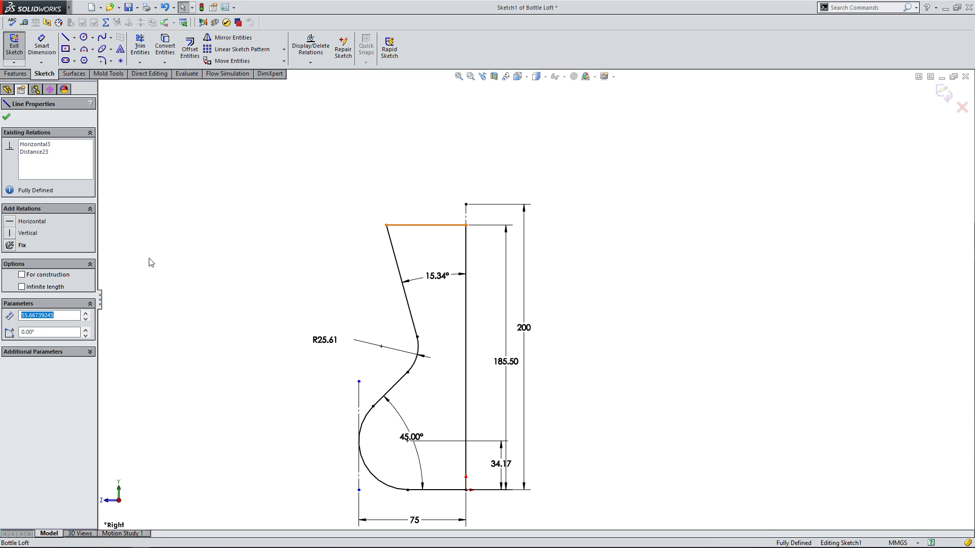
ctrl+click(447, 490)
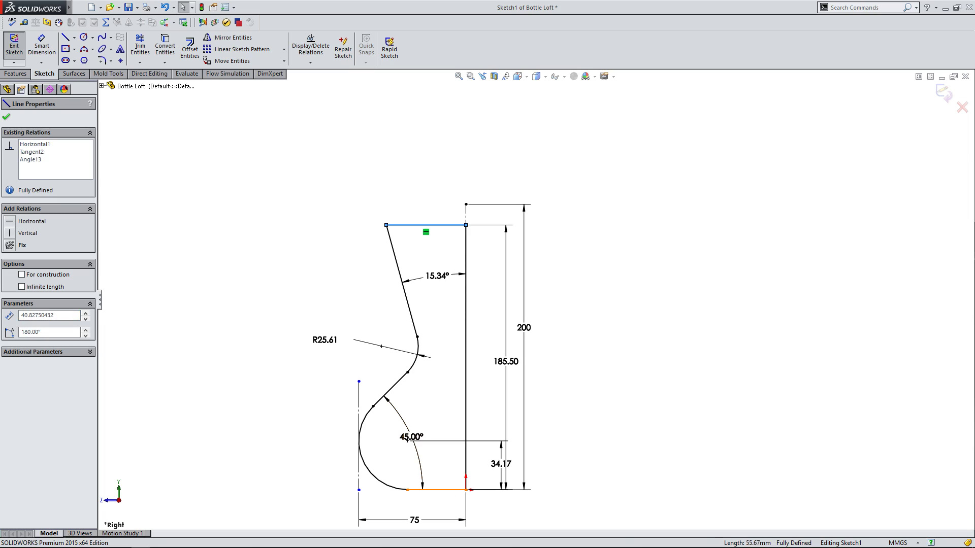
click(23, 382)
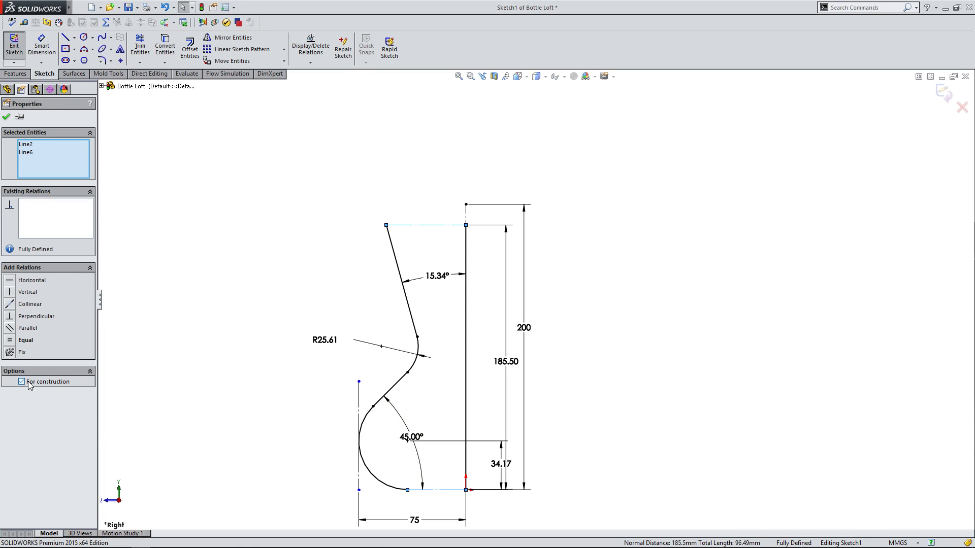
click(279, 328)
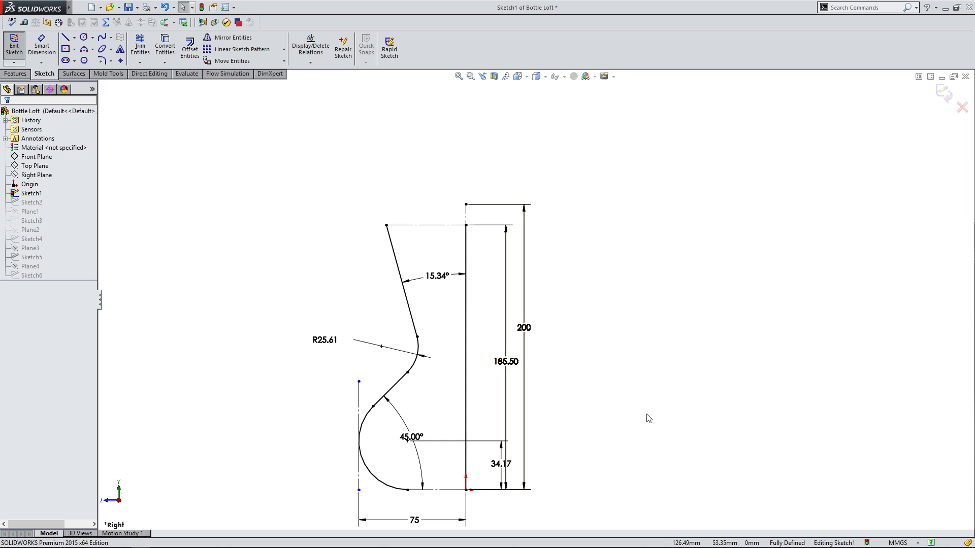
click(945, 100)
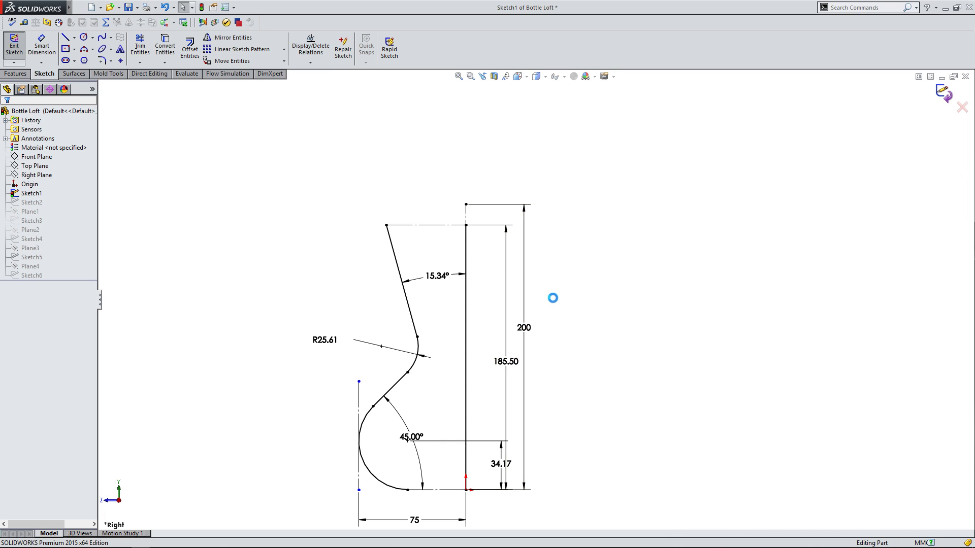
Start a Lofted Boss/Base through the five circle sketches, selecting them in order from the base circle up to the one on Plane4
mouse_move(650, 404)
middle_down()
mouse_move(641, 428)
mouse_move(662, 427)
mouse_move(681, 394)
mouse_move(690, 410)
mouse_move(668, 434)
mouse_move(686, 405)
mouse_move(661, 397)
mouse_move(653, 420)
middle_up()
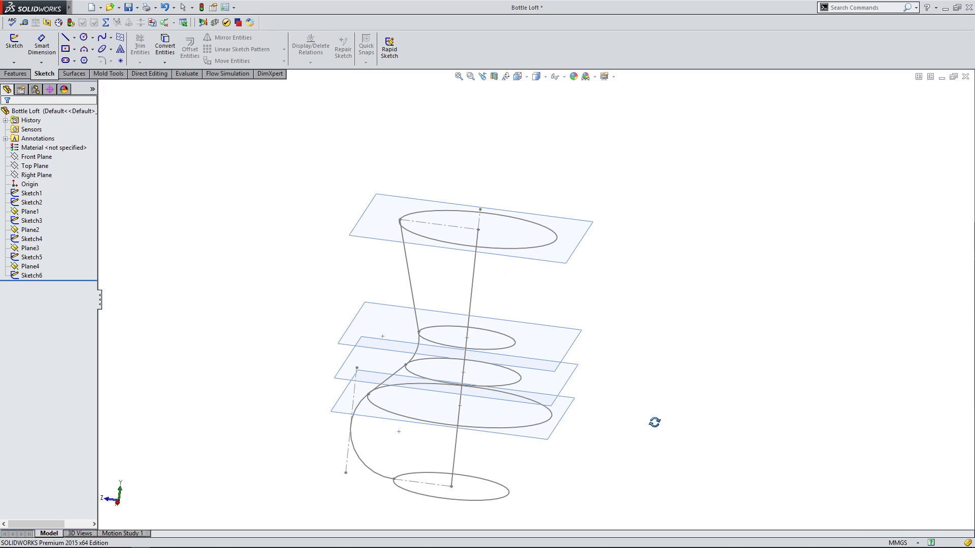
middle_drag(652, 328, 633, 283)
mouse_move(524, 375)
middle_down()
mouse_move(282, 337)
mouse_move(293, 354)
middle_up()
click(15, 74)
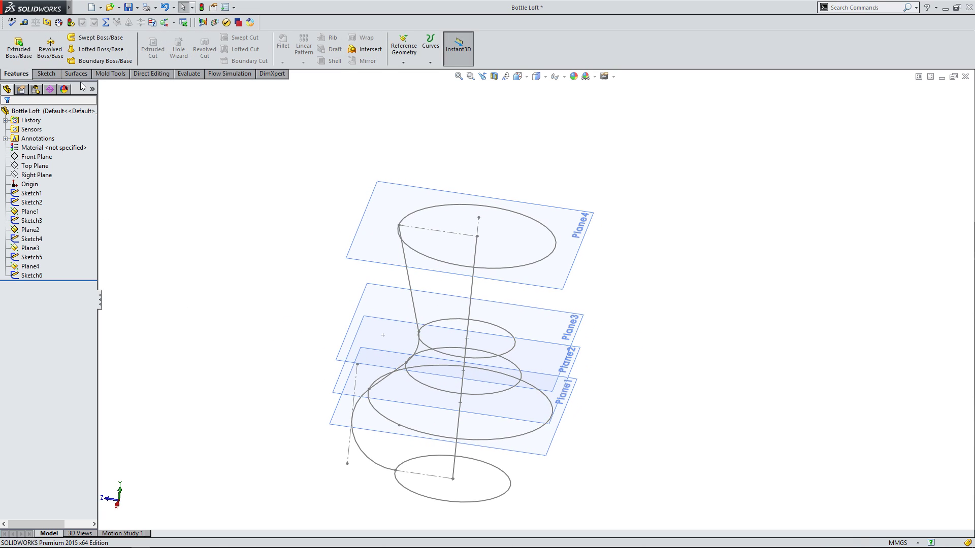
click(115, 54)
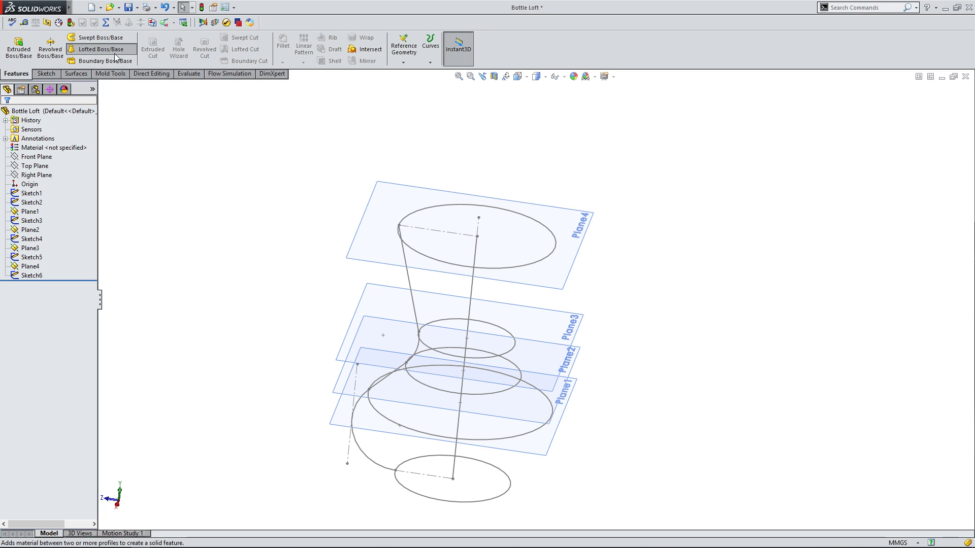
click(432, 499)
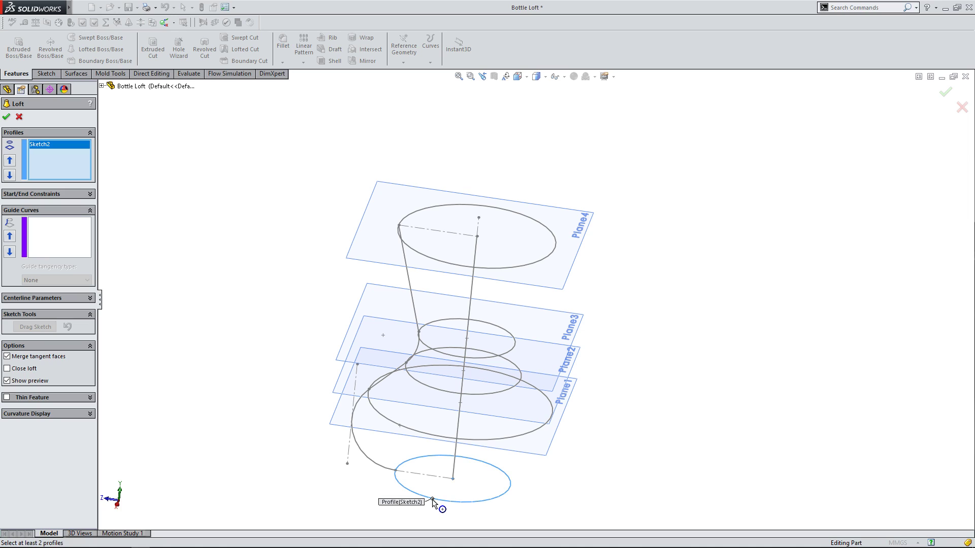
click(407, 429)
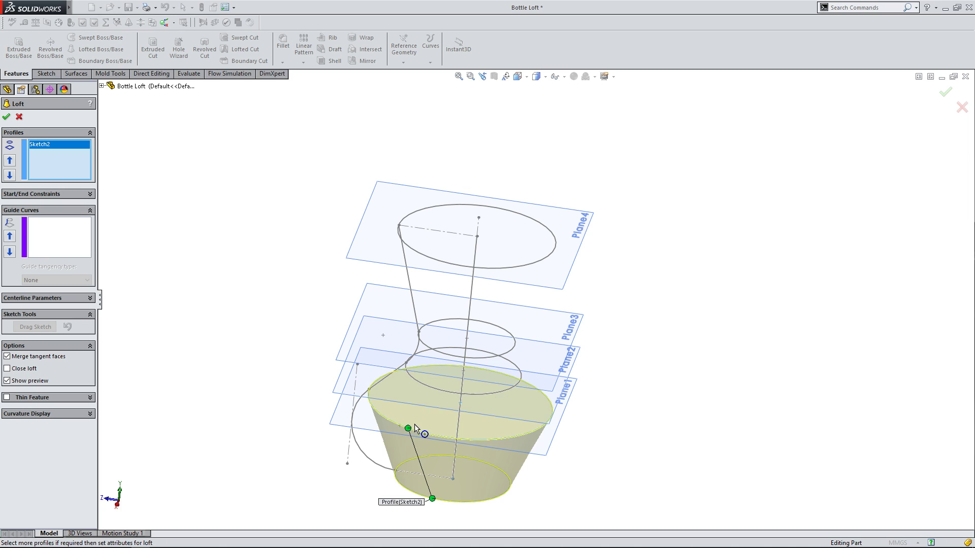
click(435, 390)
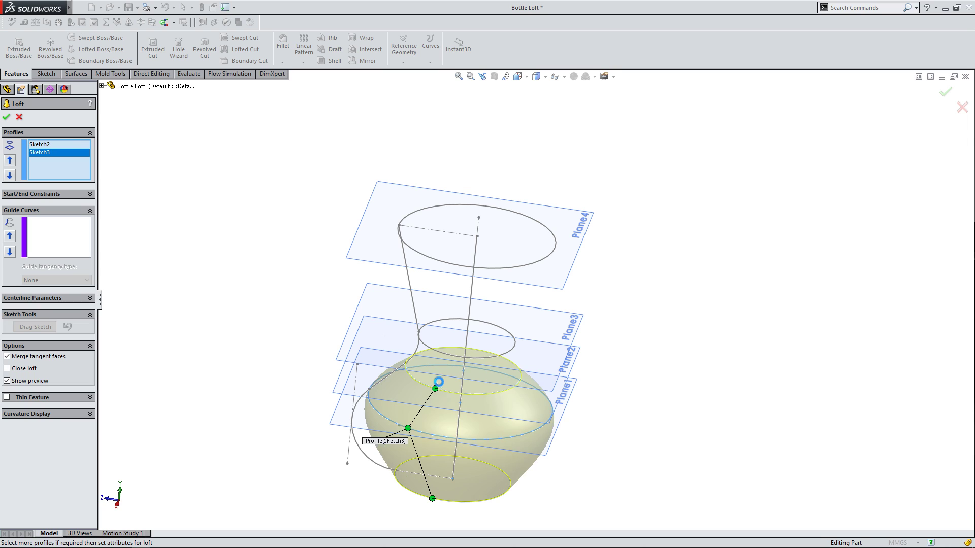
click(449, 357)
click(455, 269)
mouse_move(454, 269)
middle_down()
mouse_move(673, 372)
mouse_move(659, 394)
mouse_move(670, 331)
mouse_move(681, 357)
mouse_move(725, 374)
mouse_move(761, 427)
mouse_move(742, 365)
mouse_move(698, 340)
mouse_move(677, 285)
mouse_move(681, 257)
mouse_move(687, 341)
mouse_move(655, 418)
mouse_move(655, 355)
mouse_move(694, 363)
mouse_move(644, 381)
middle_up()
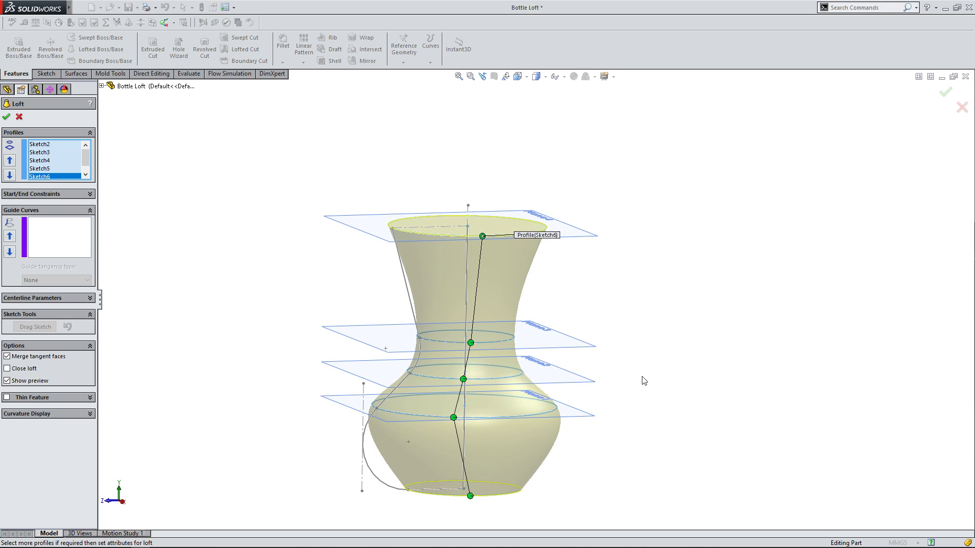
Add the profile sketch's outer contour as the loft's guide curve, selected as an open loop
click(74, 249)
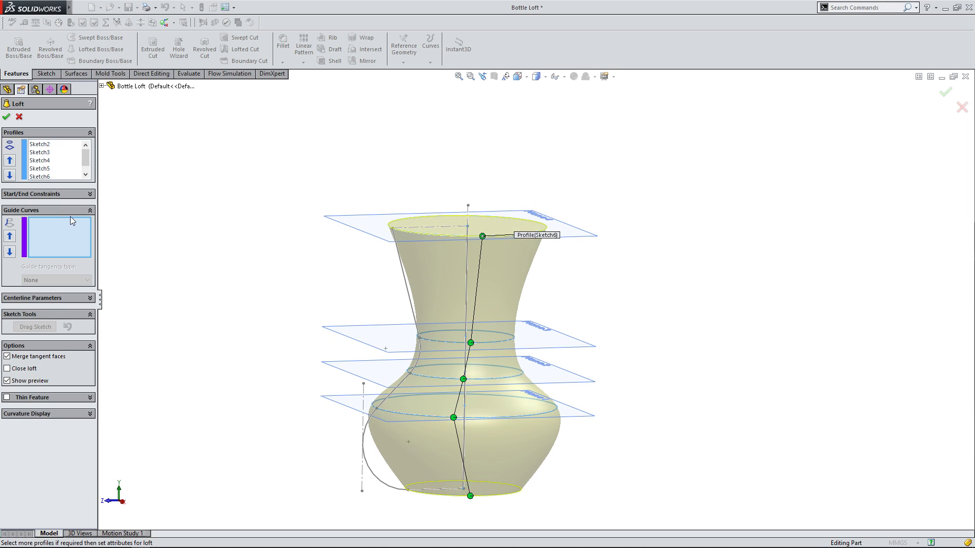
middle_drag(161, 253, 182, 254)
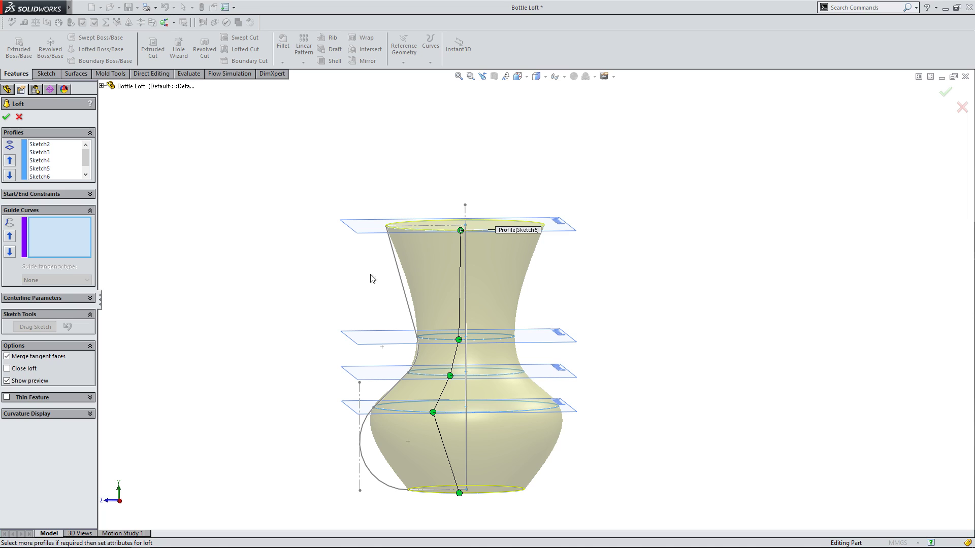
click(401, 283)
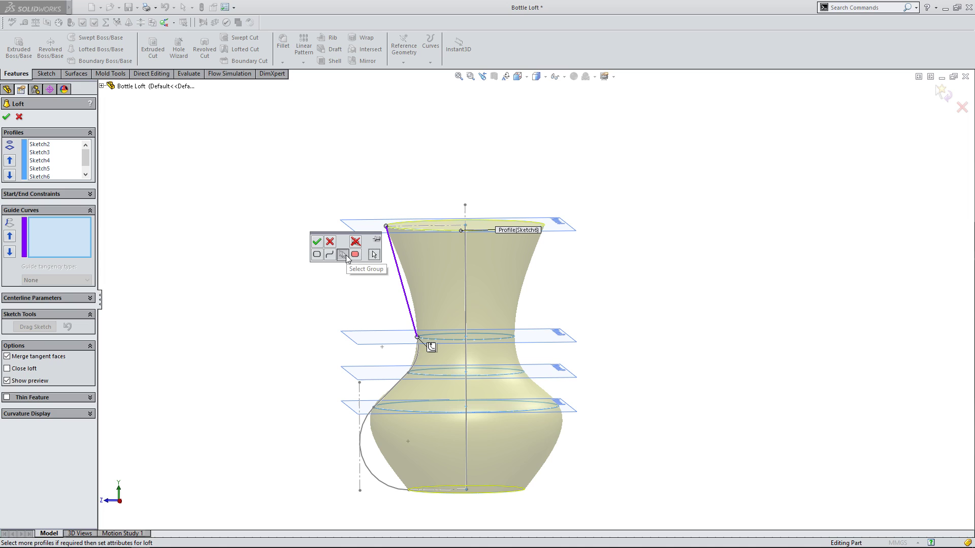
click(329, 255)
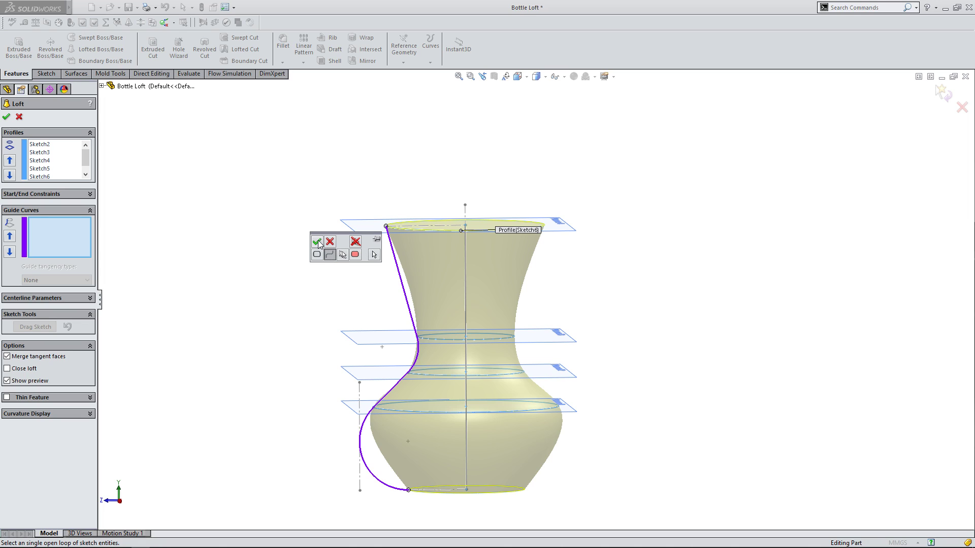
click(317, 243)
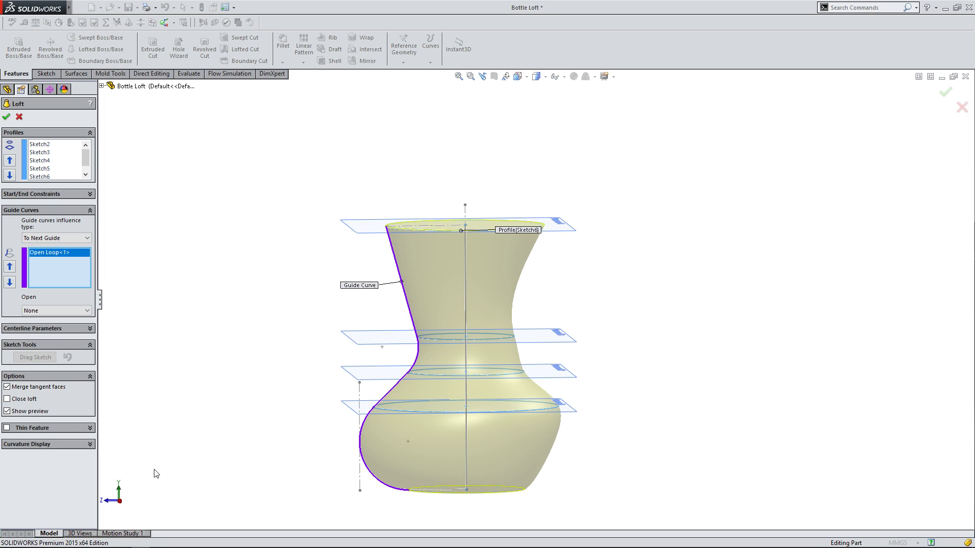
Examine the loft preview in the Right view and at slight angles, and check the guide curve influence types
click(121, 503)
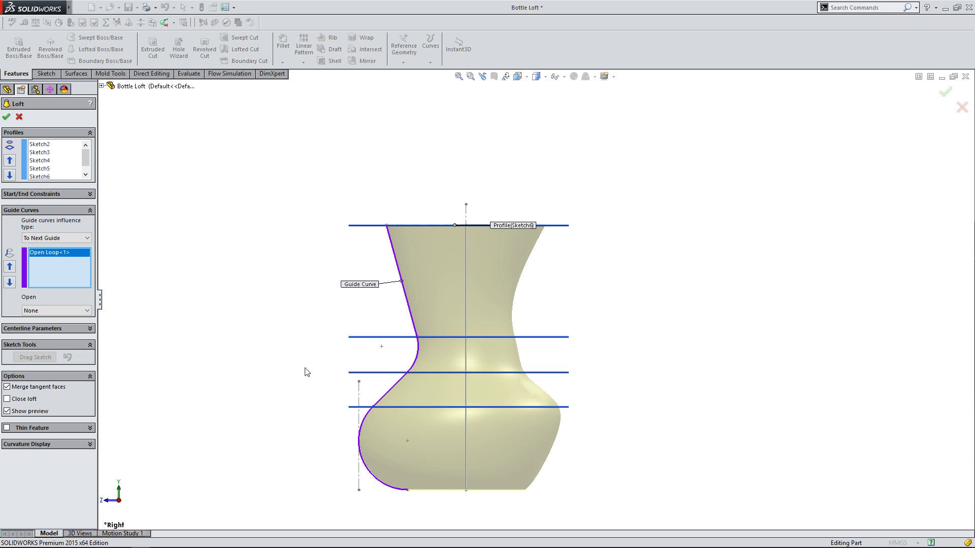
middle_drag(663, 328, 665, 350)
click(123, 503)
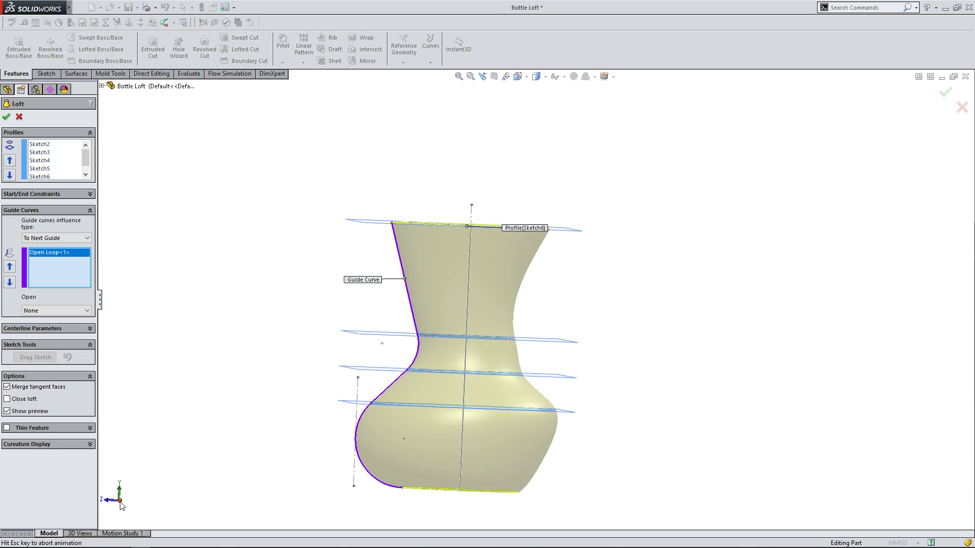
middle_drag(327, 152, 299, 153)
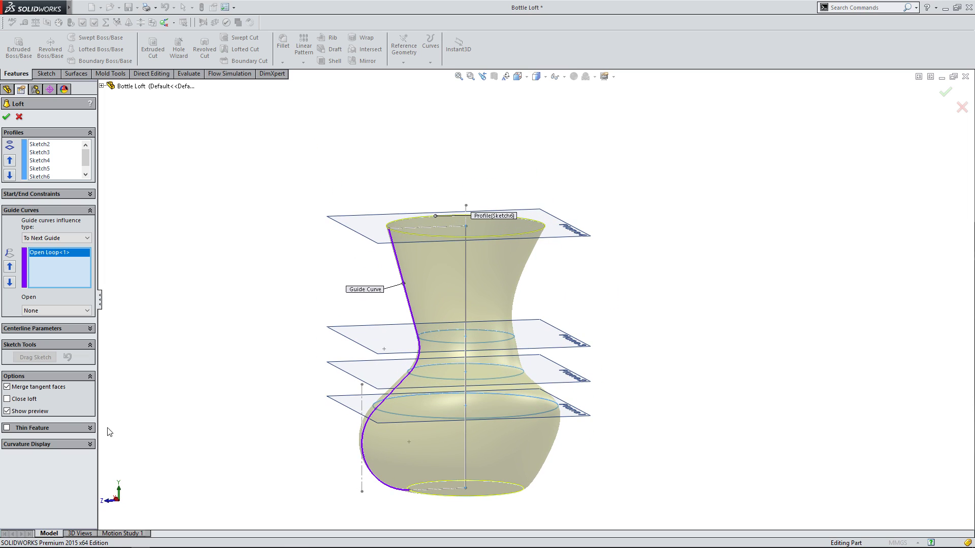
click(118, 501)
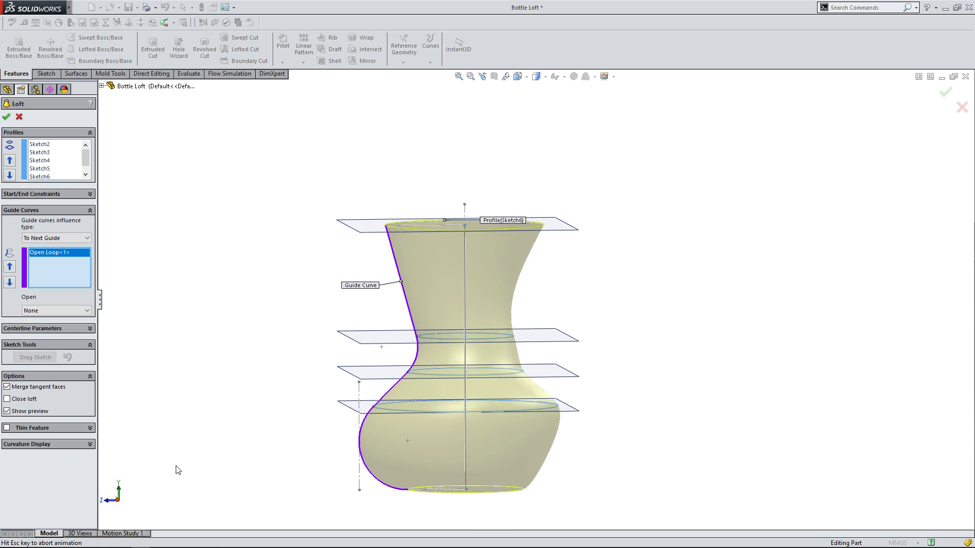
click(80, 238)
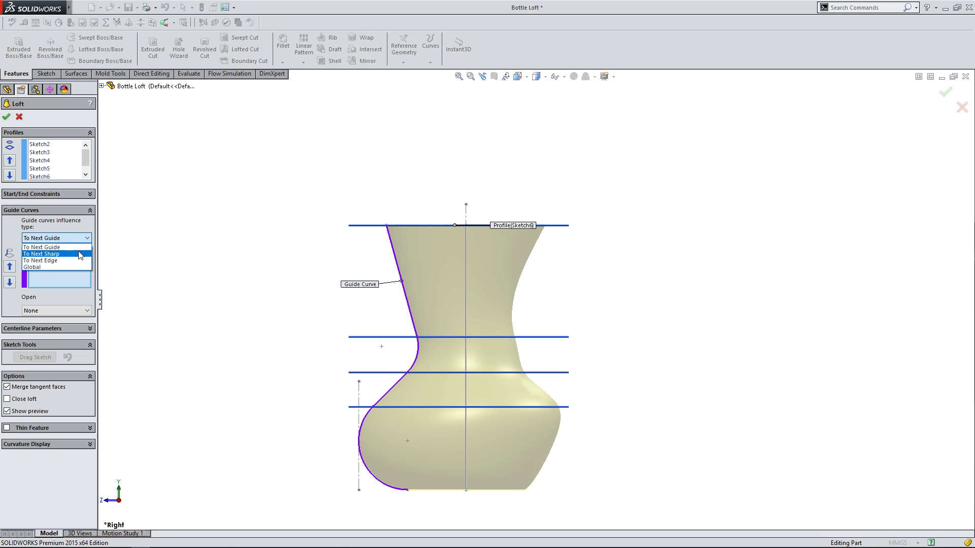
click(77, 237)
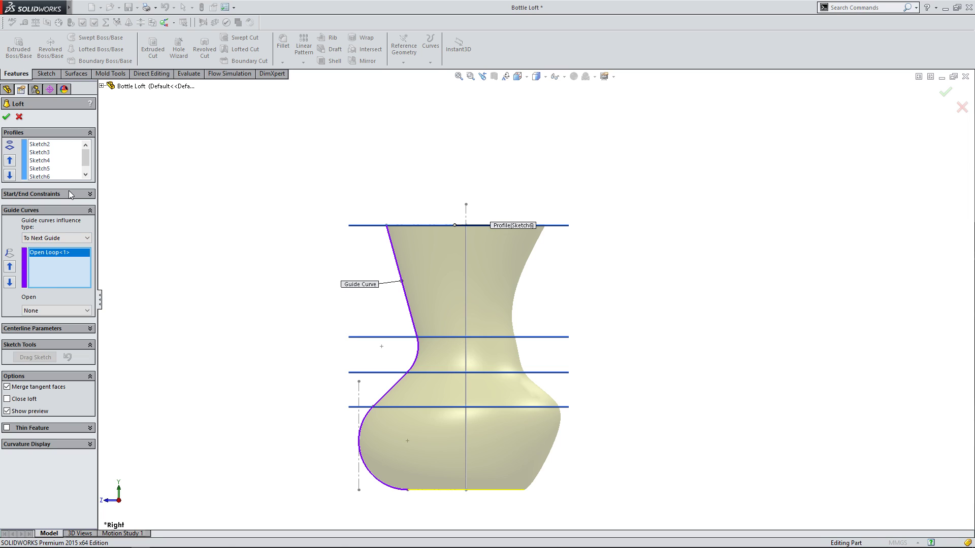
Try Direction Vector and Normal To Profile as the loft's start constraint, and return it to None
click(71, 194)
click(75, 217)
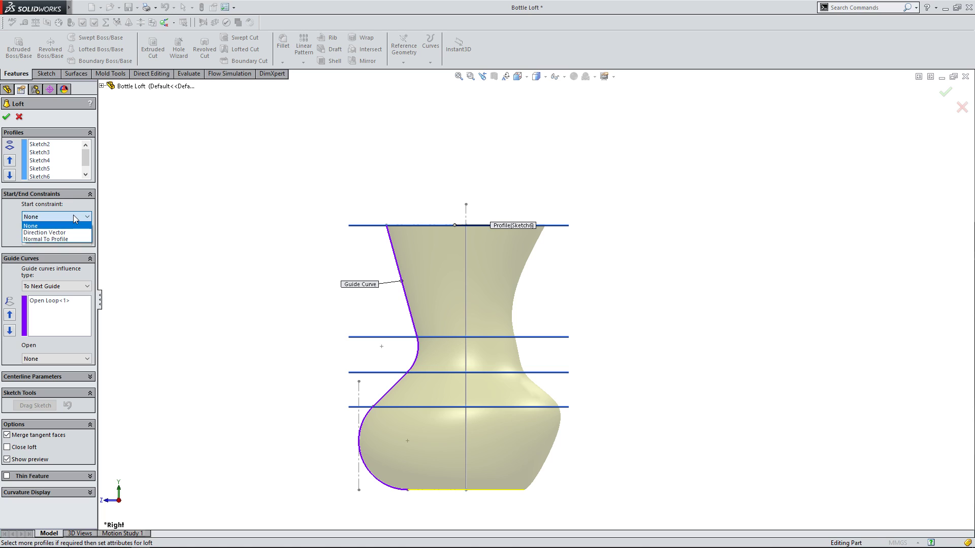
click(75, 217)
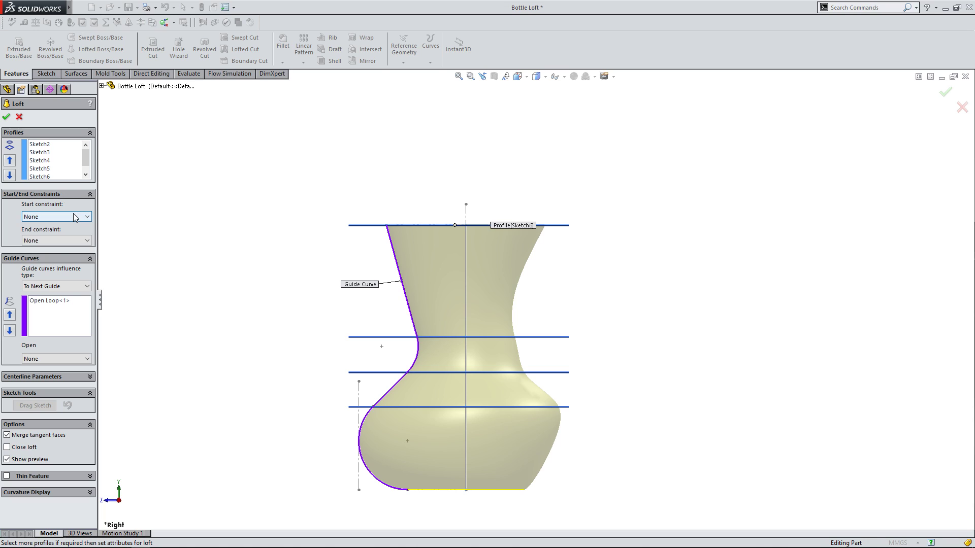
click(75, 217)
click(66, 233)
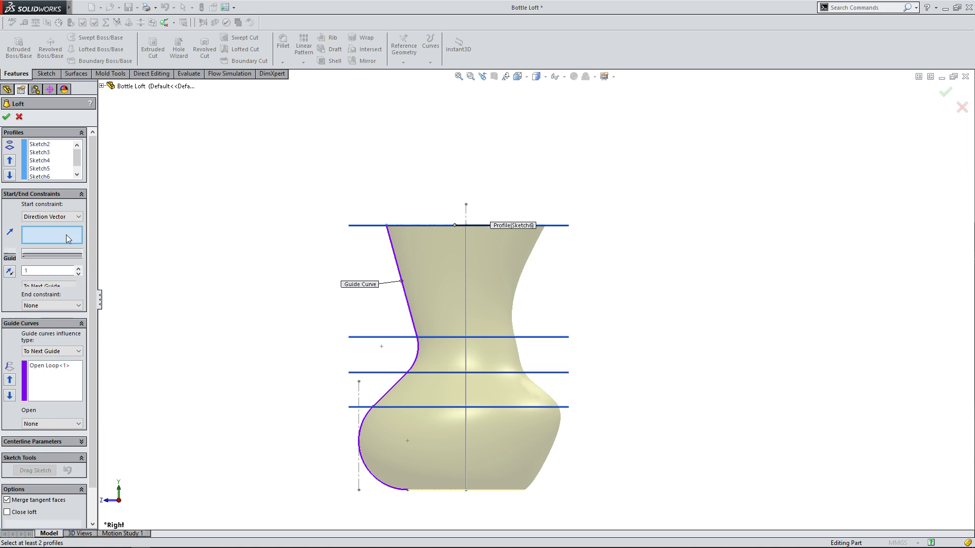
click(62, 217)
click(62, 238)
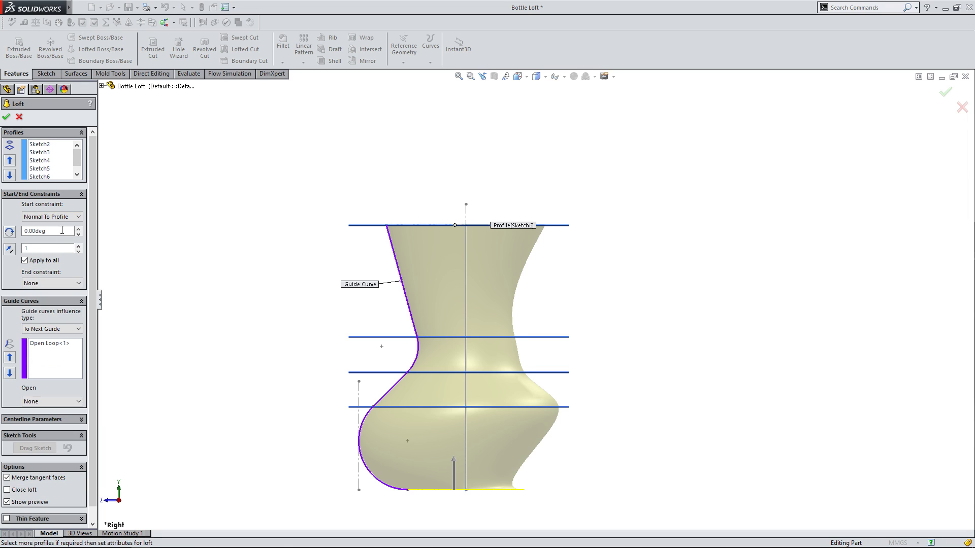
click(62, 221)
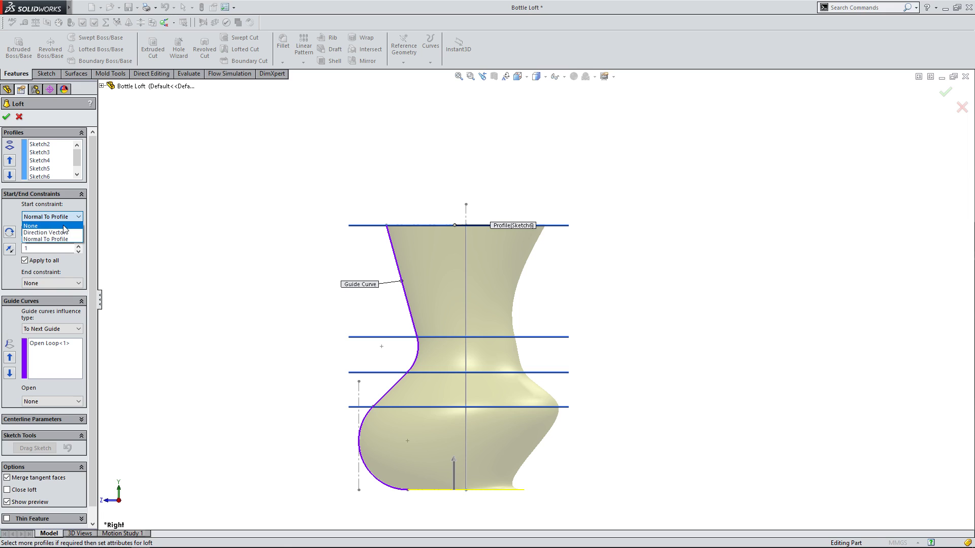
click(34, 225)
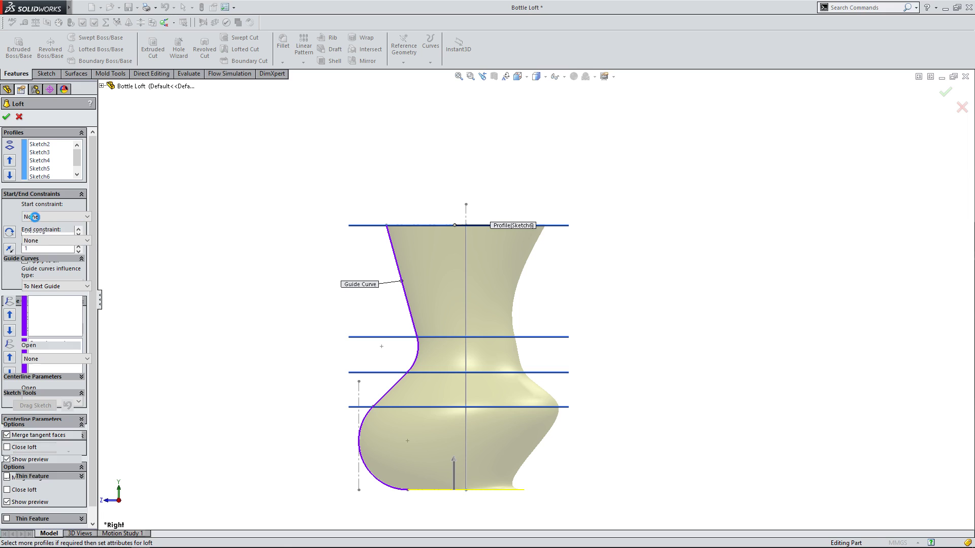
Set the loft's end constraint to Normal To Profile with a draft angle of 20 degrees
click(66, 241)
click(65, 264)
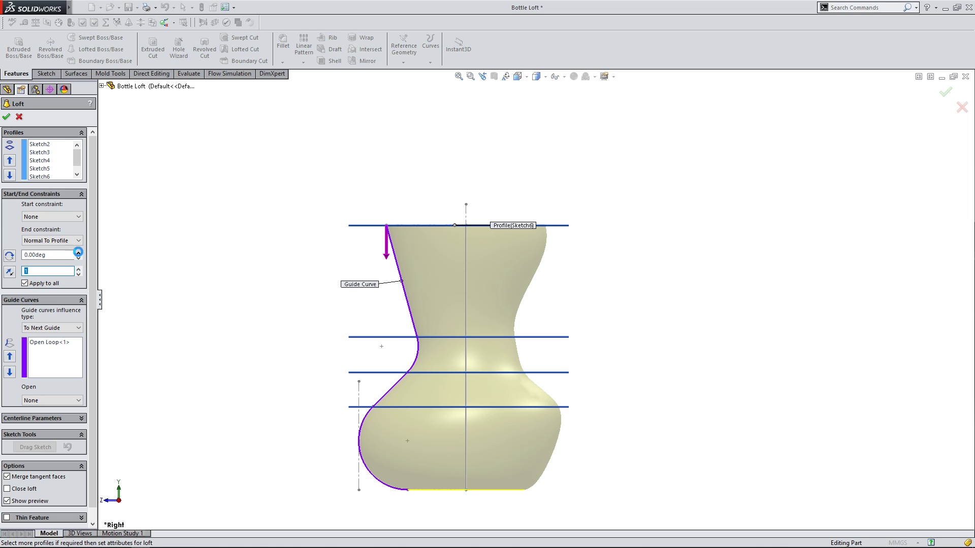
click(78, 252)
click(79, 253)
click(78, 252)
click(78, 253)
click(78, 252)
click(79, 253)
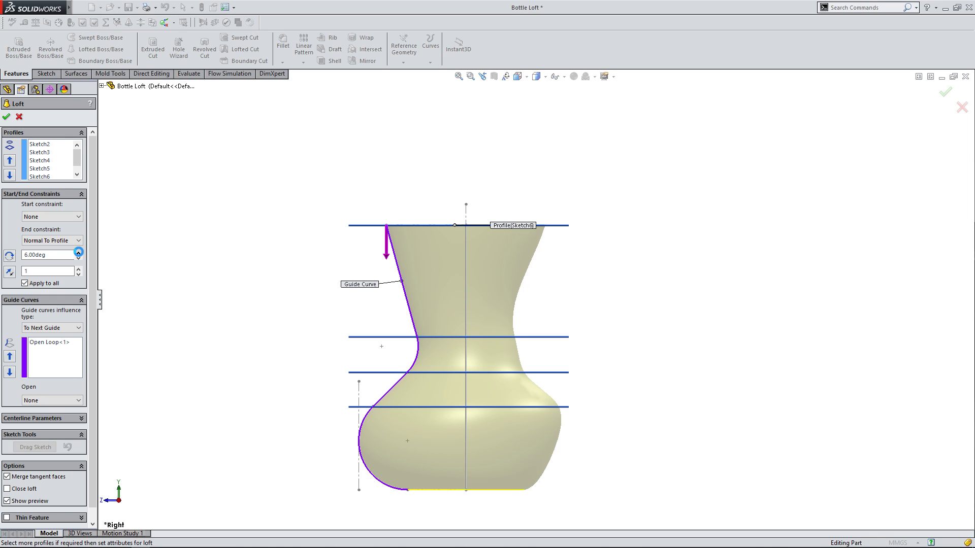
click(79, 252)
click(78, 253)
click(78, 252)
click(78, 252)
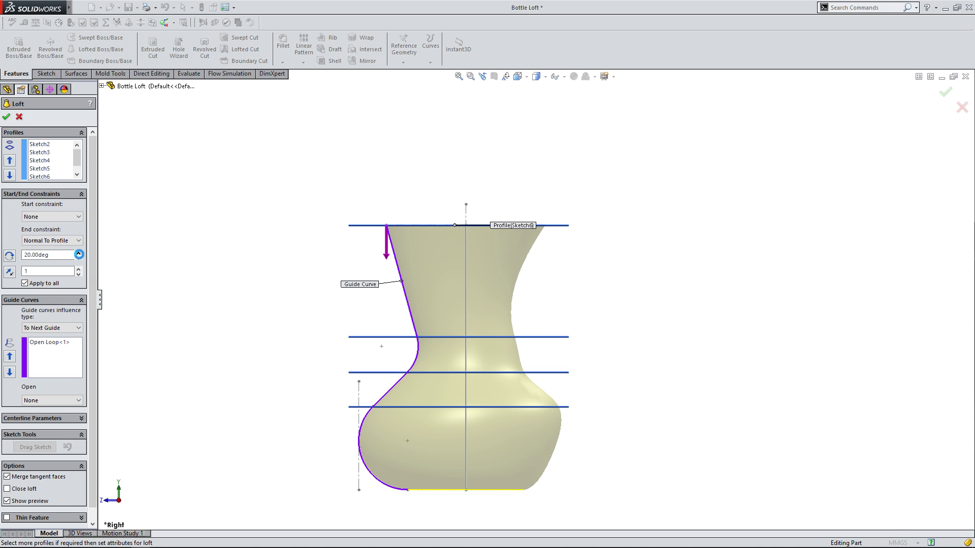
Try a draft angle of 35 degrees on the loft's end constraint, and discard the loft
click(79, 252)
click(79, 252)
click(78, 253)
click(79, 253)
click(79, 253)
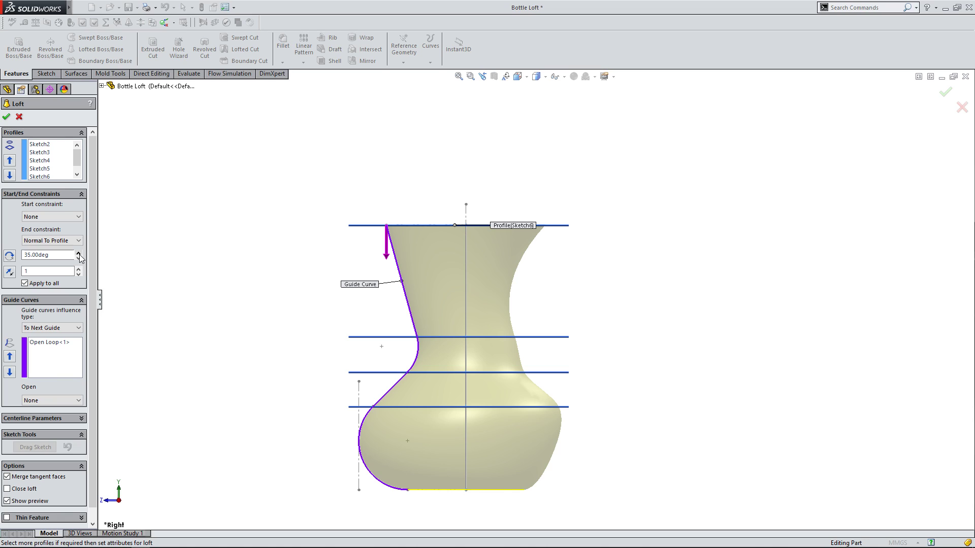
click(78, 252)
click(21, 118)
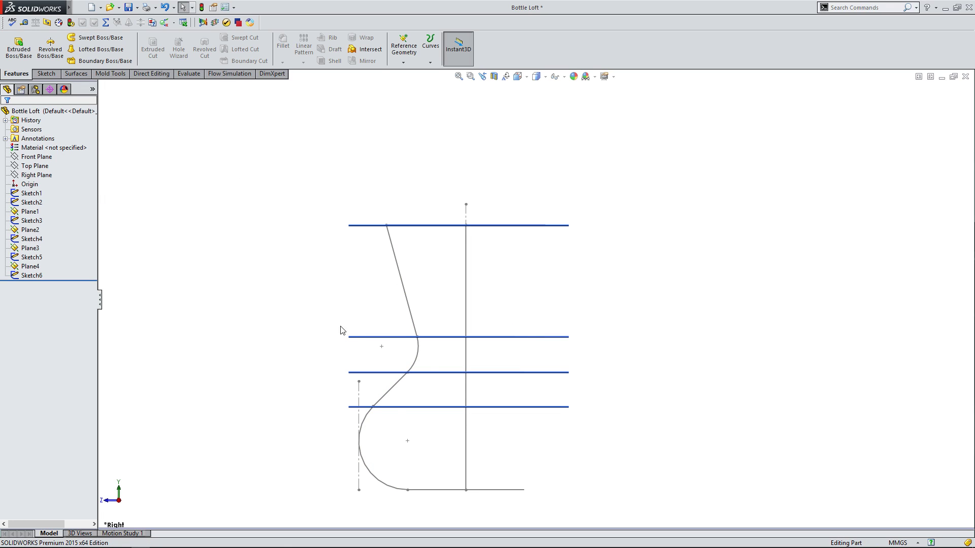
Edit the side profile sketch and mirror its outer contour of two lines and two arcs about the vertical centerline
scroll(608, 337, up, 1)
scroll(427, 292, down, 1)
click(392, 290)
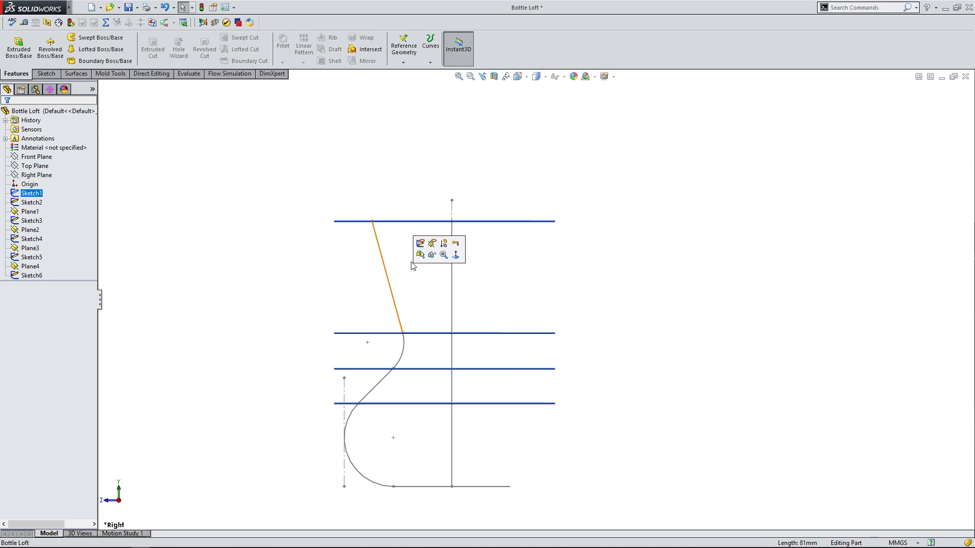
click(437, 245)
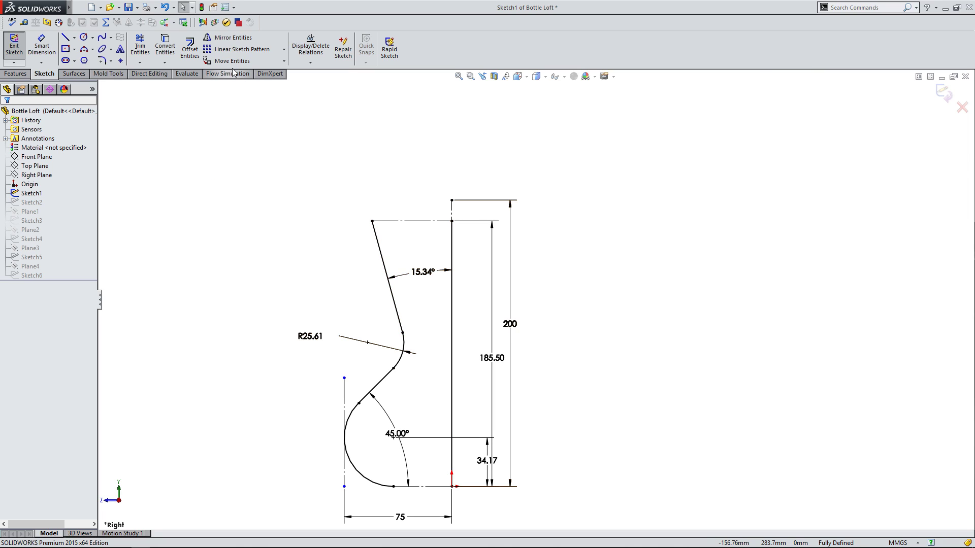
click(269, 43)
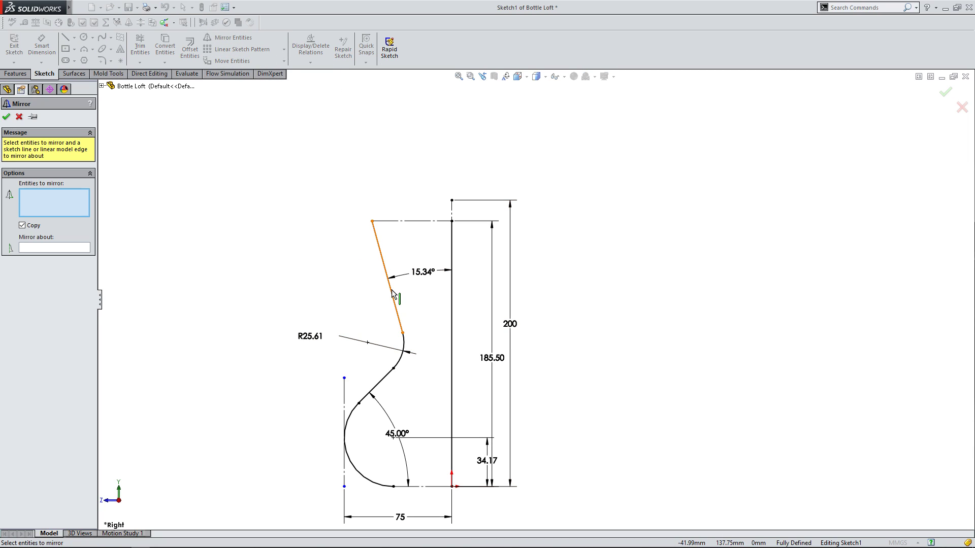
click(397, 310)
click(404, 351)
click(380, 381)
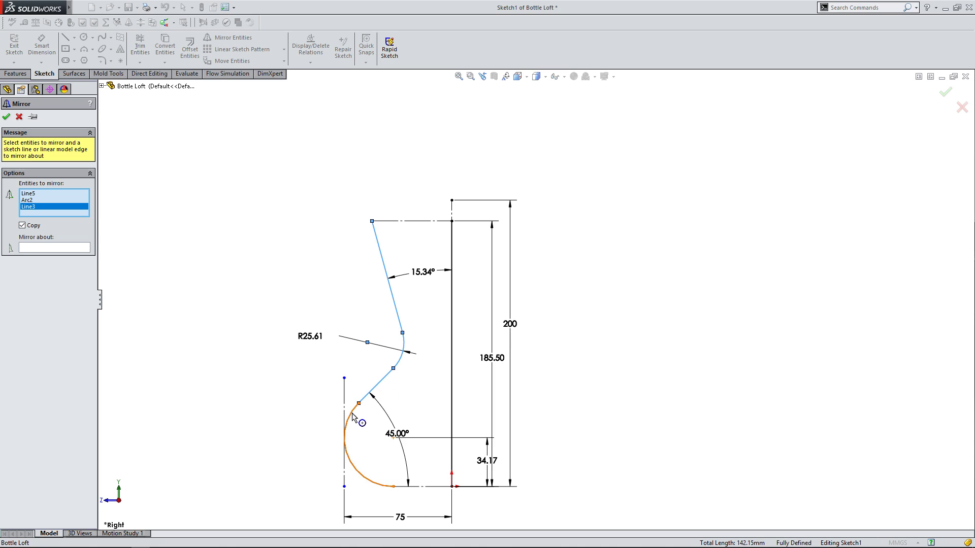
click(350, 419)
click(31, 246)
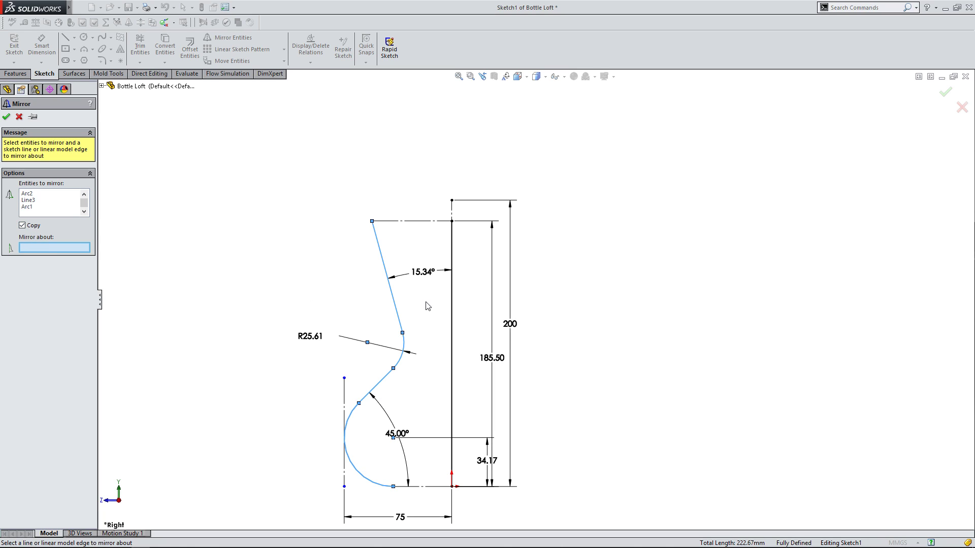
click(451, 214)
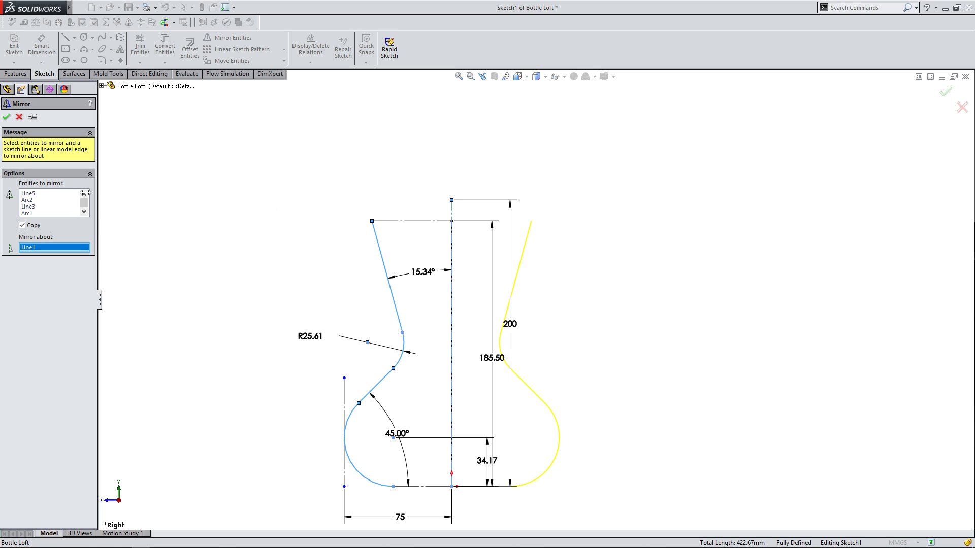
click(7, 117)
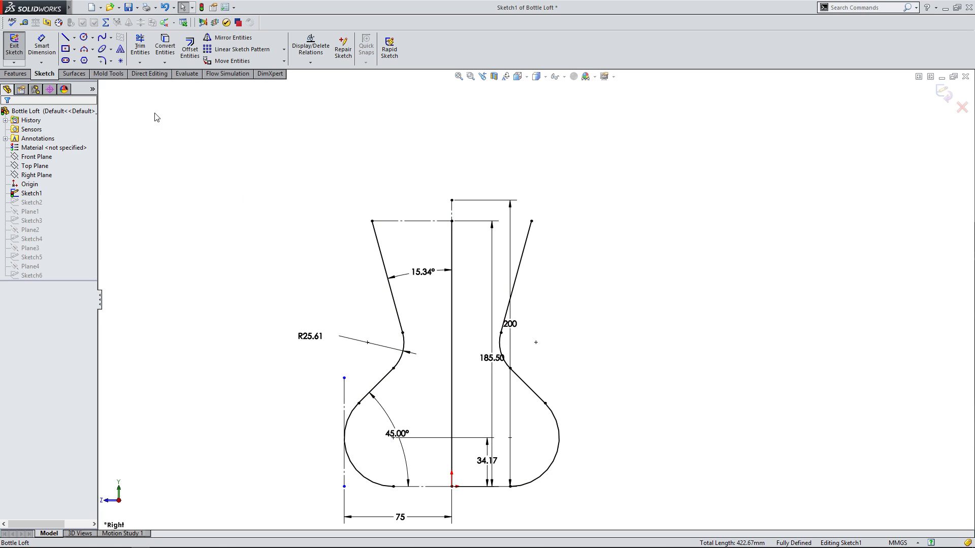
click(14, 45)
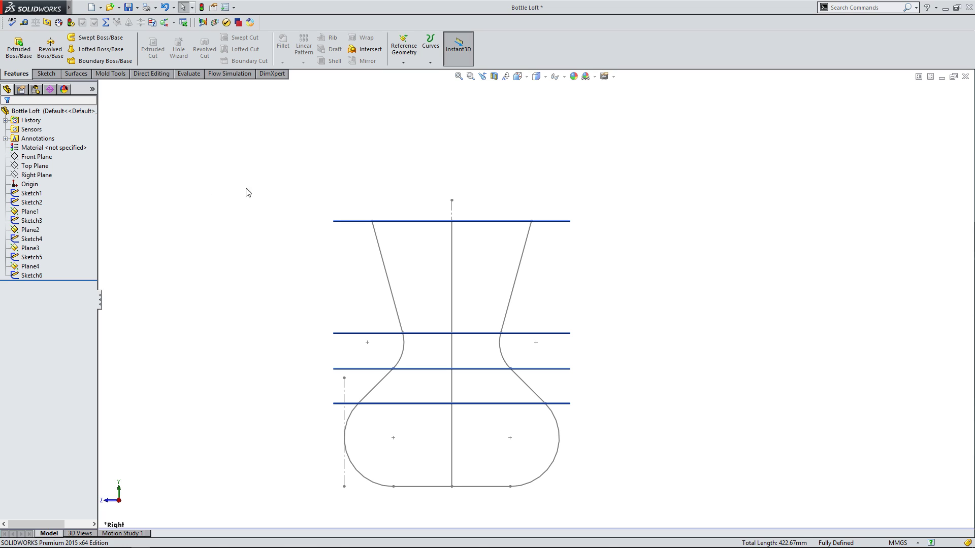
Start a boss loft through the five circular sketches, selecting them in order from the base to the mouth
middle_drag(255, 198, 254, 239)
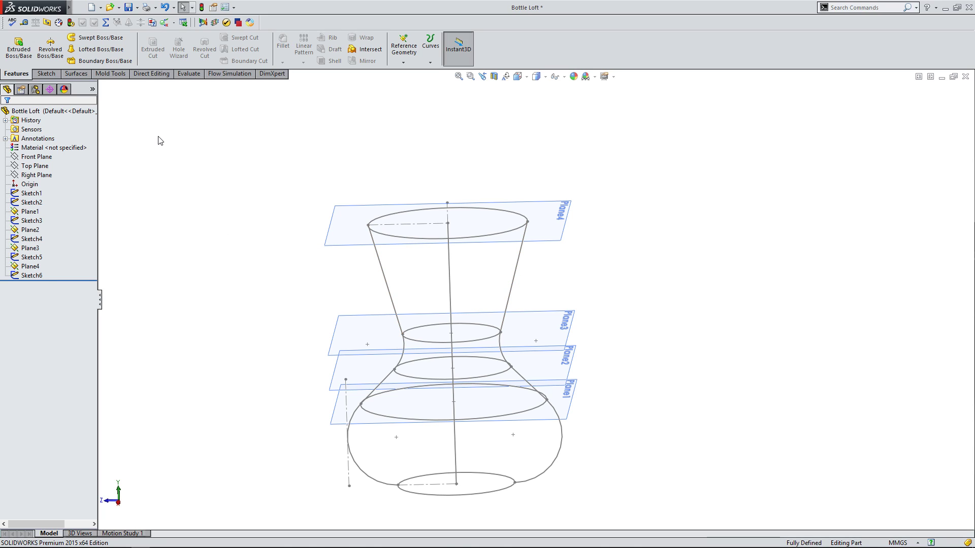
click(116, 54)
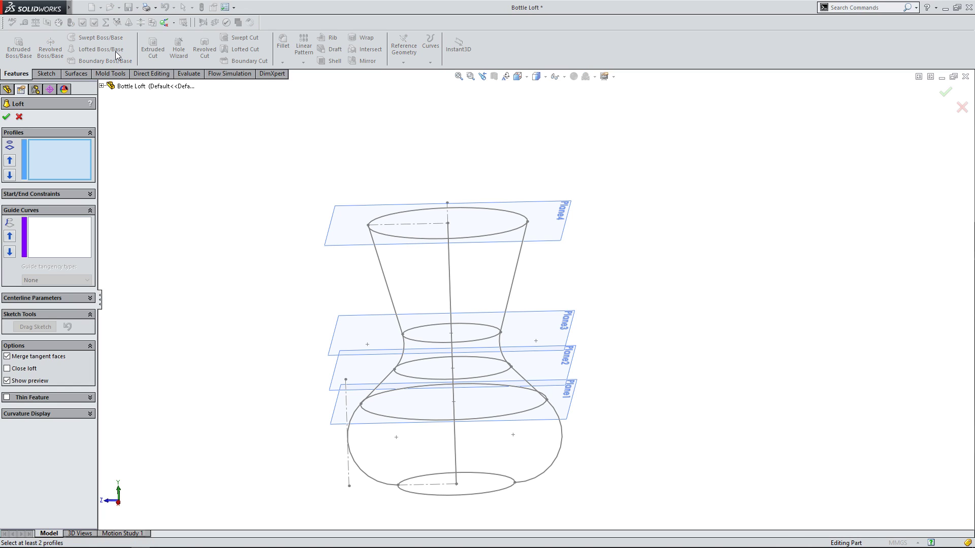
click(427, 495)
click(399, 418)
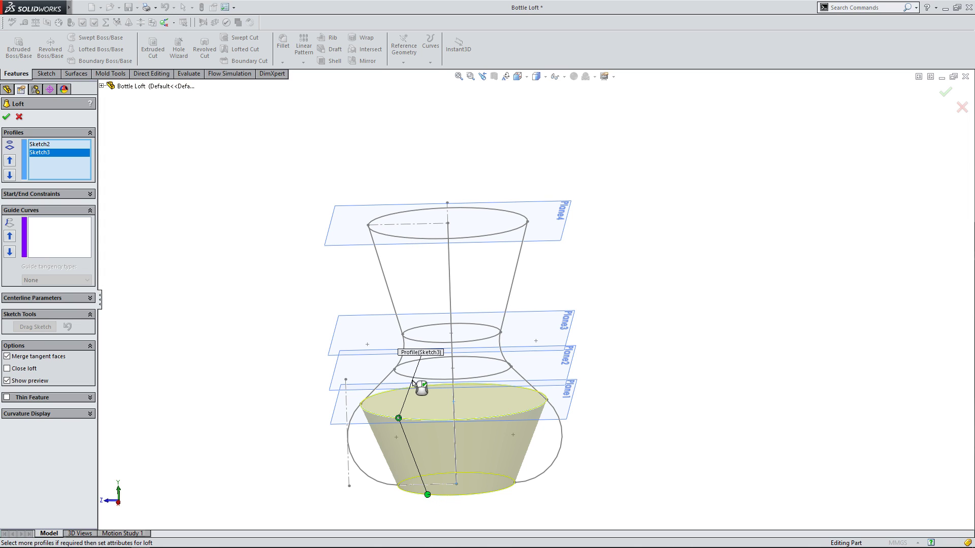
click(422, 378)
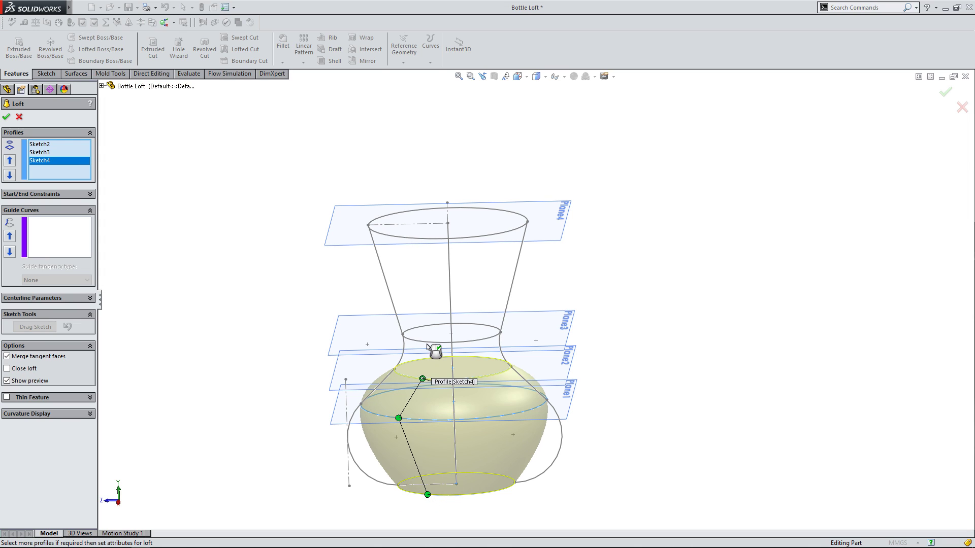
click(428, 342)
click(420, 242)
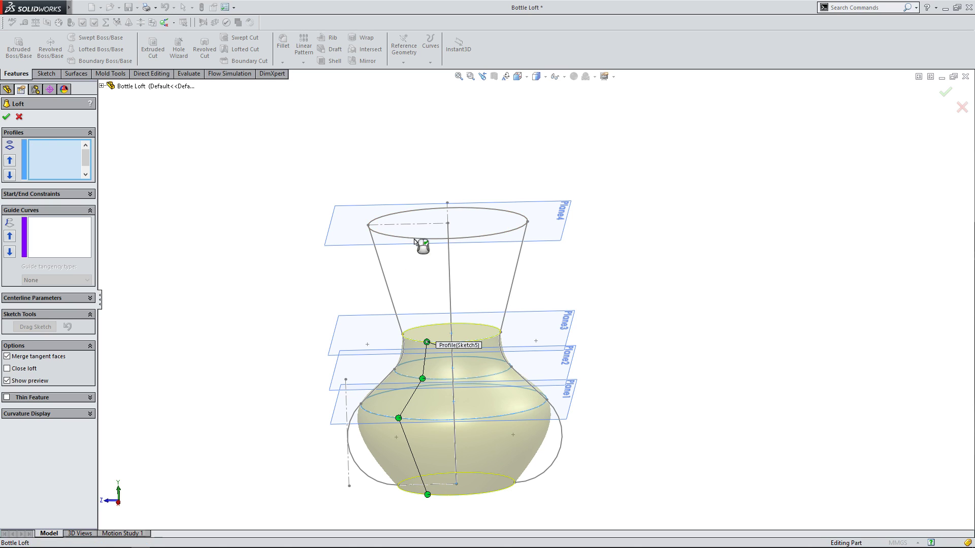
Add the original contour and its mirrored copy as two open-loop guide curves for the loft
click(72, 239)
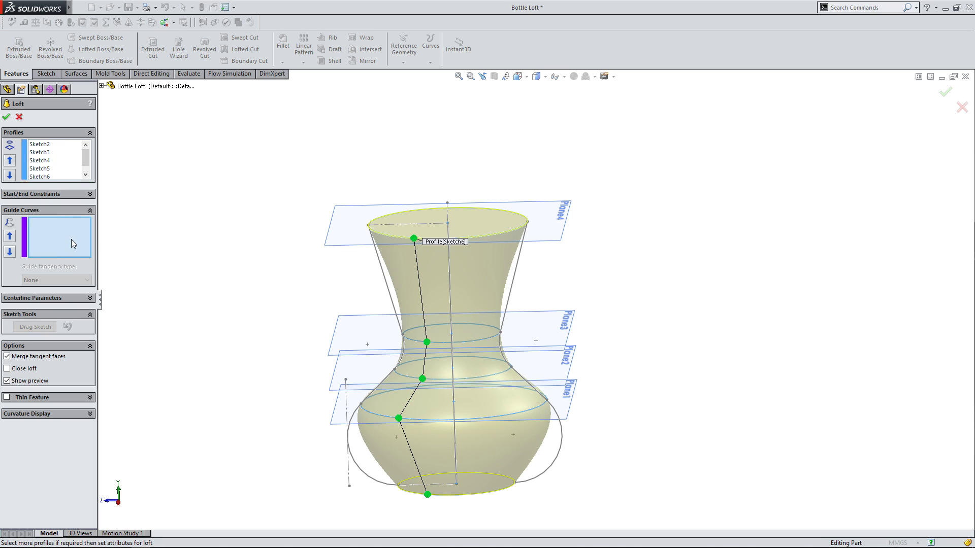
click(381, 277)
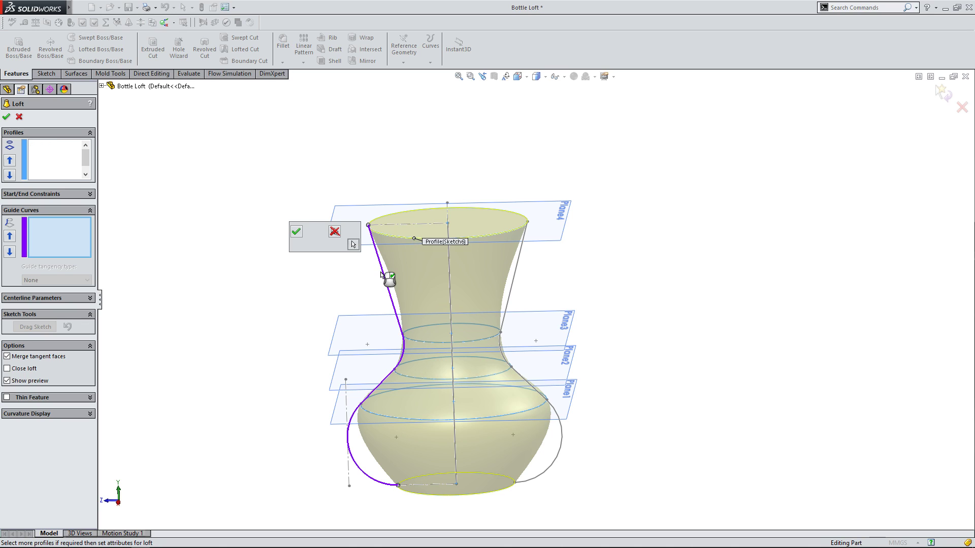
click(295, 232)
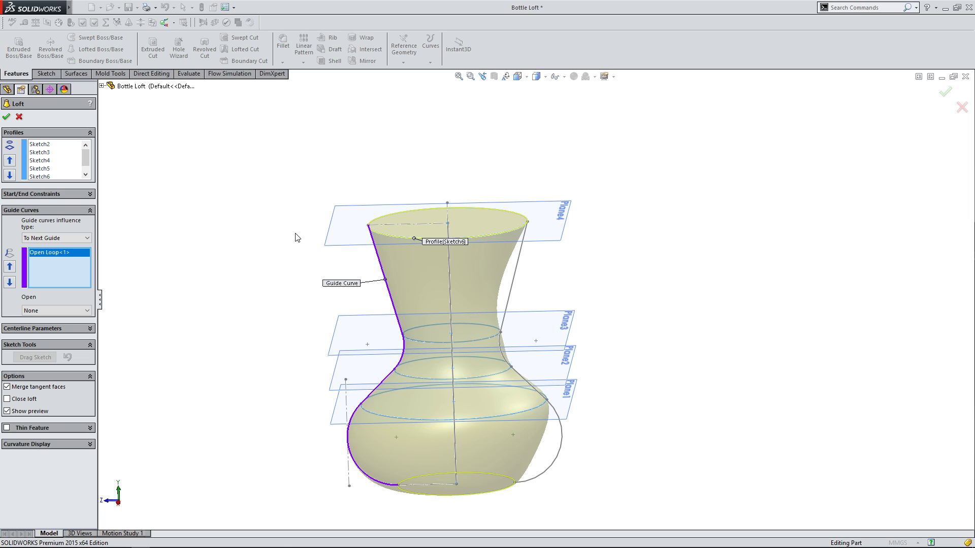
click(517, 279)
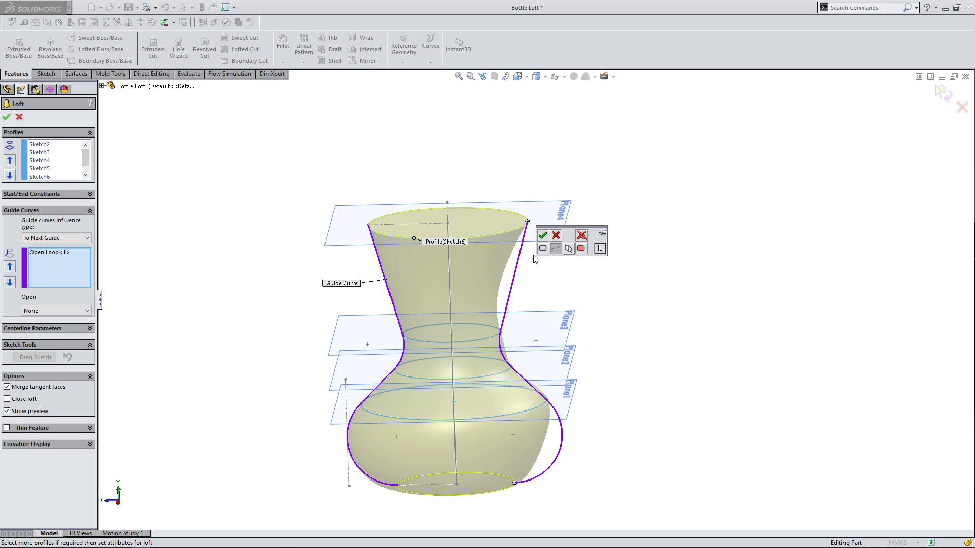
click(543, 235)
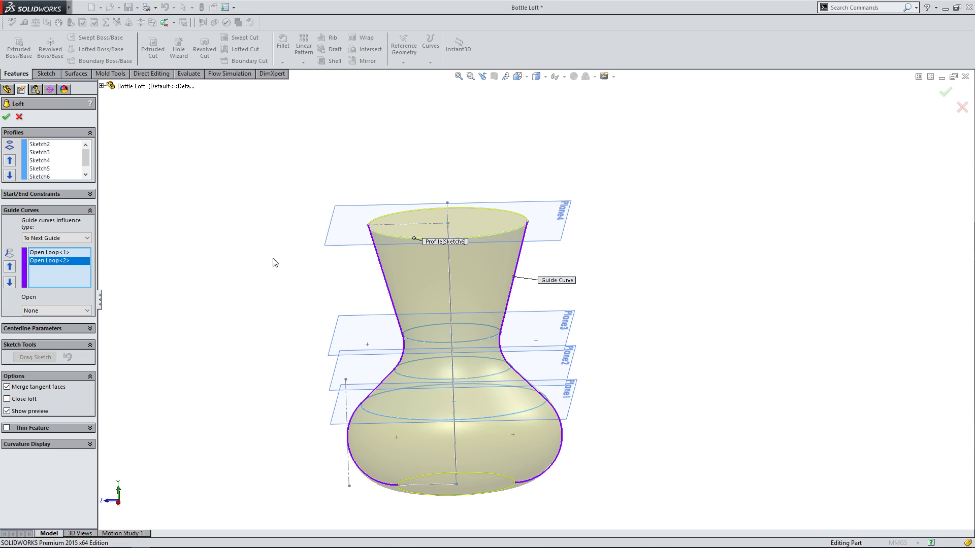
Check the roundness of the loft preview in the Top view and create the loft
middle_drag(274, 262, 269, 449)
click(119, 504)
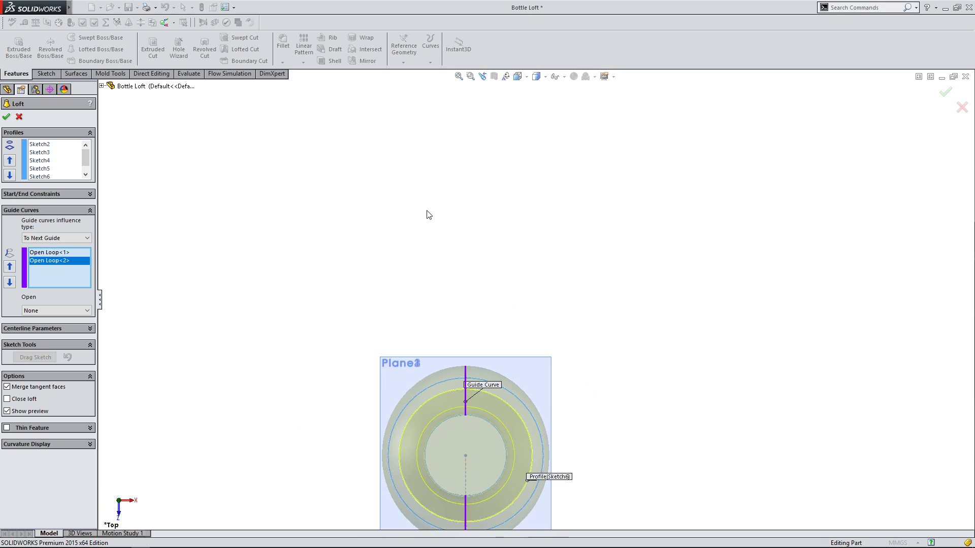
scroll(543, 291, down, 3)
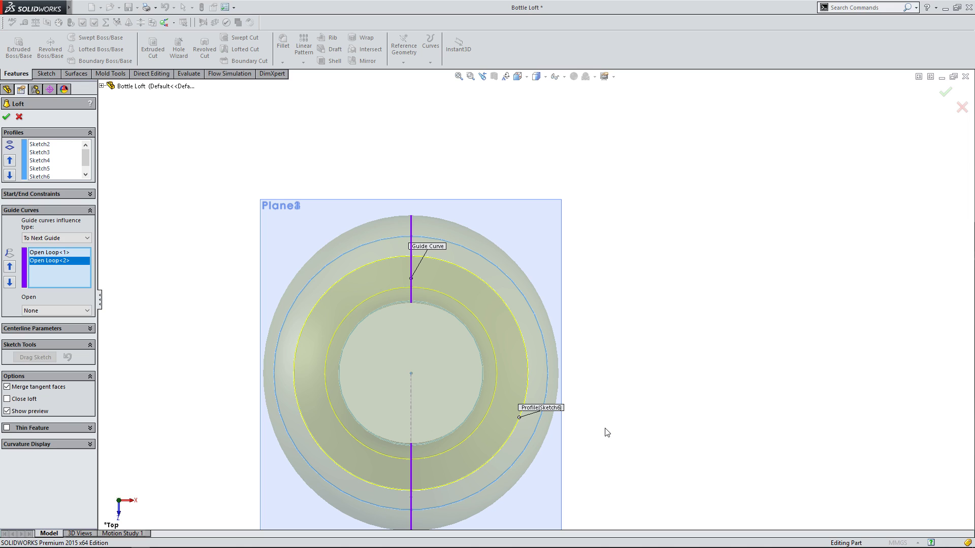
scroll(465, 401, down, 1)
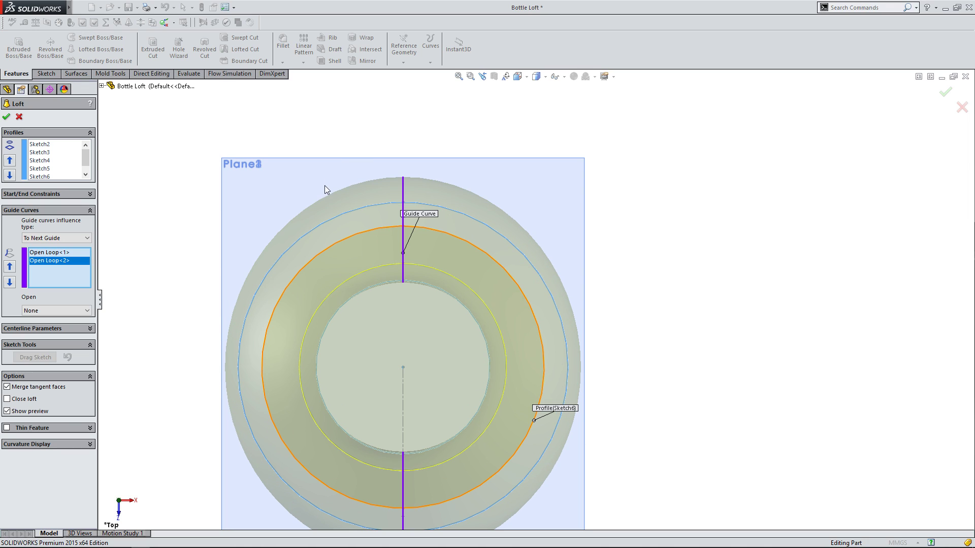
scroll(362, 120, up, 2)
scroll(599, 371, down, 1)
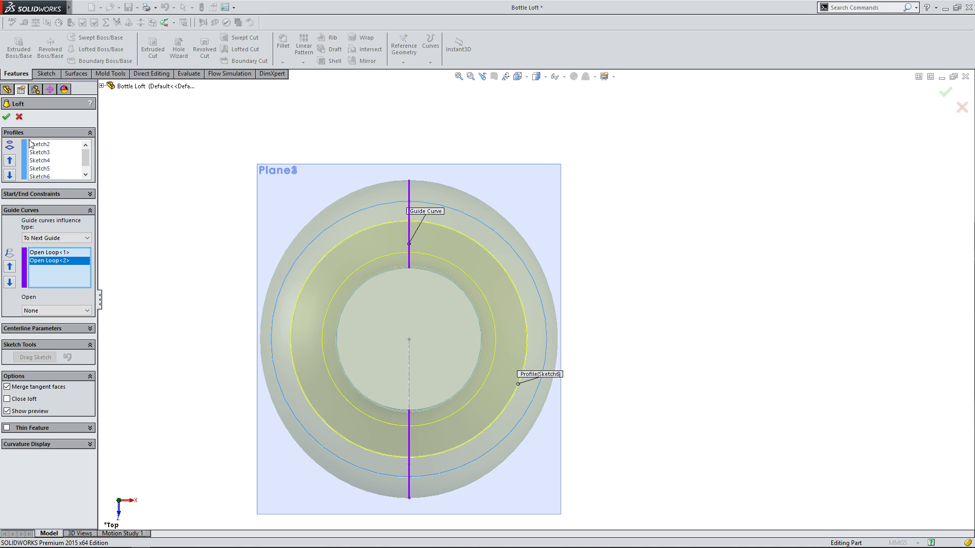
click(7, 116)
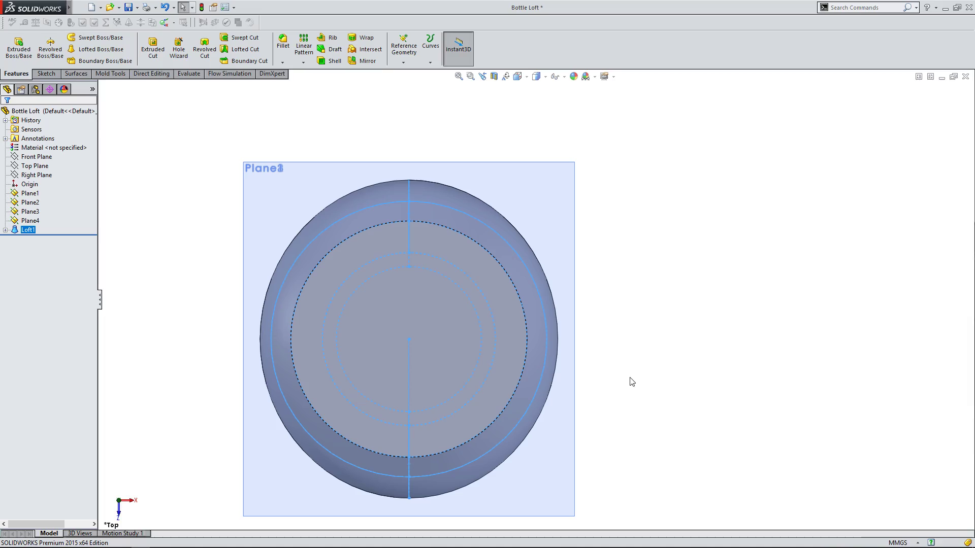
Examine the lofted body in the Top view, comparing the mouth's circular edge with the body's outer silhouette
middle_drag(681, 452, 550, 385)
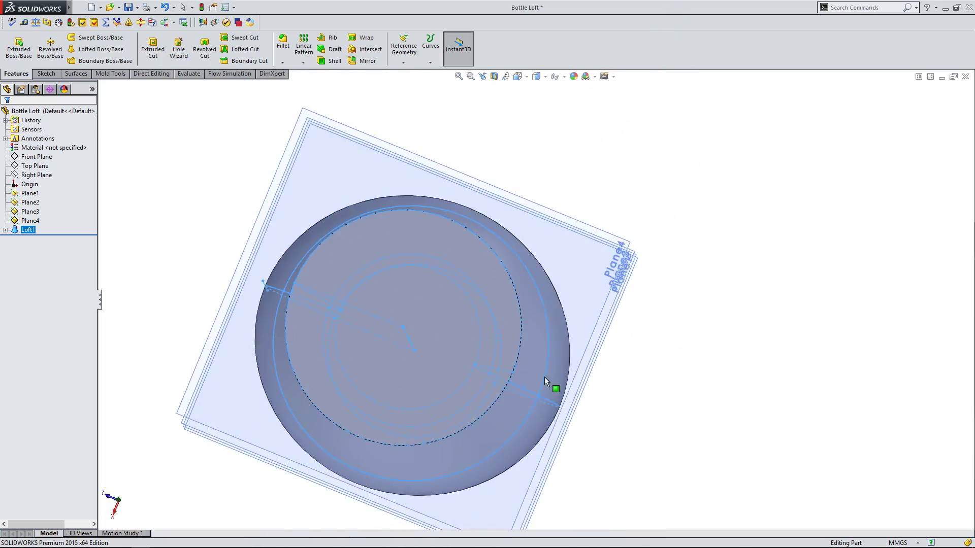
click(339, 355)
click(120, 504)
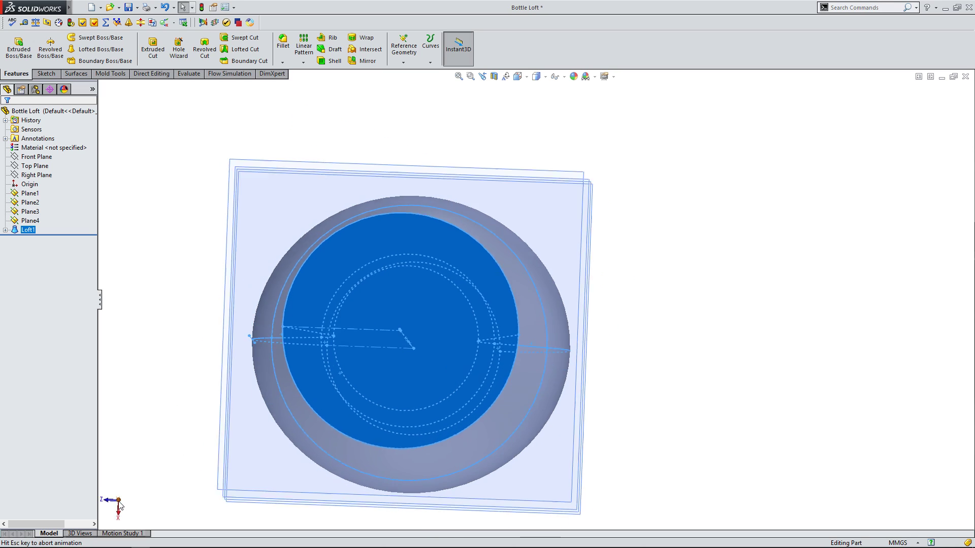
click(683, 287)
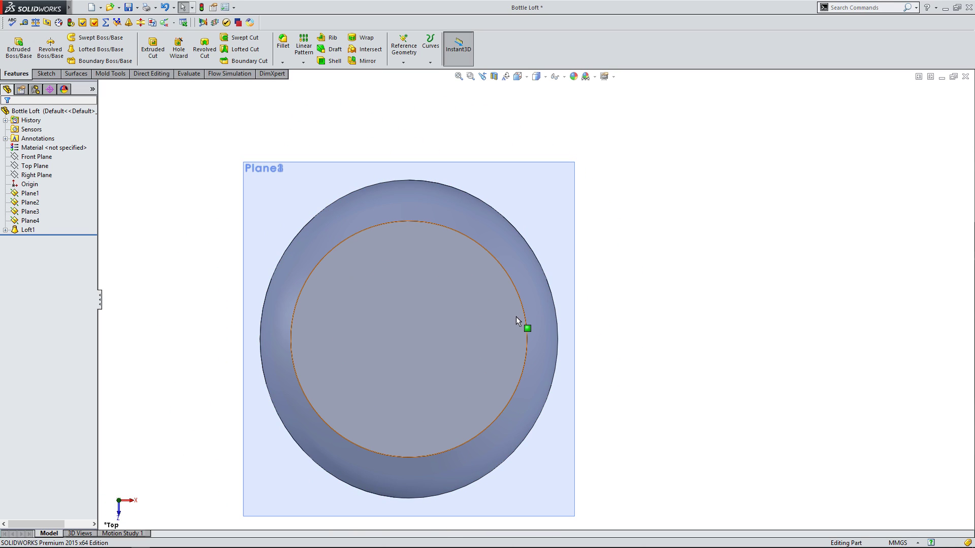
click(527, 317)
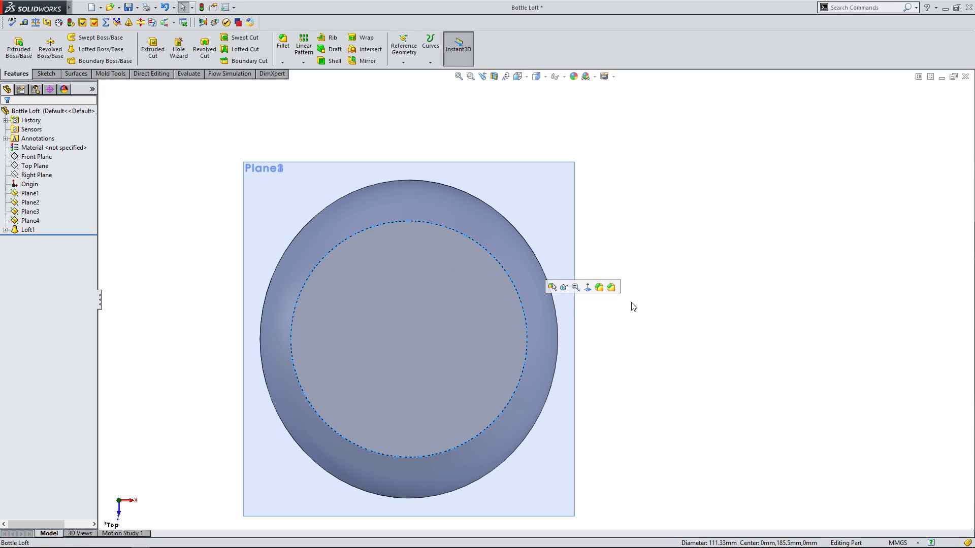
click(608, 337)
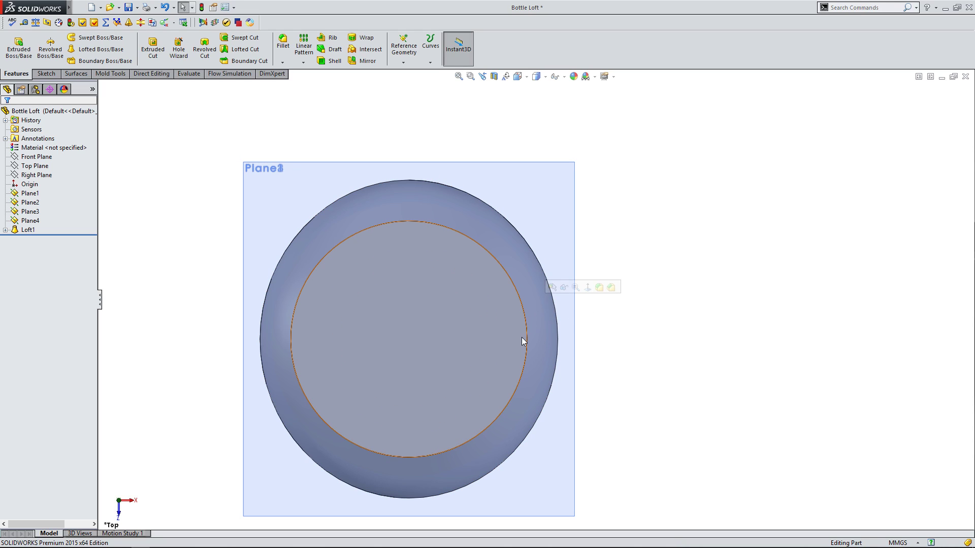
double_click(558, 340)
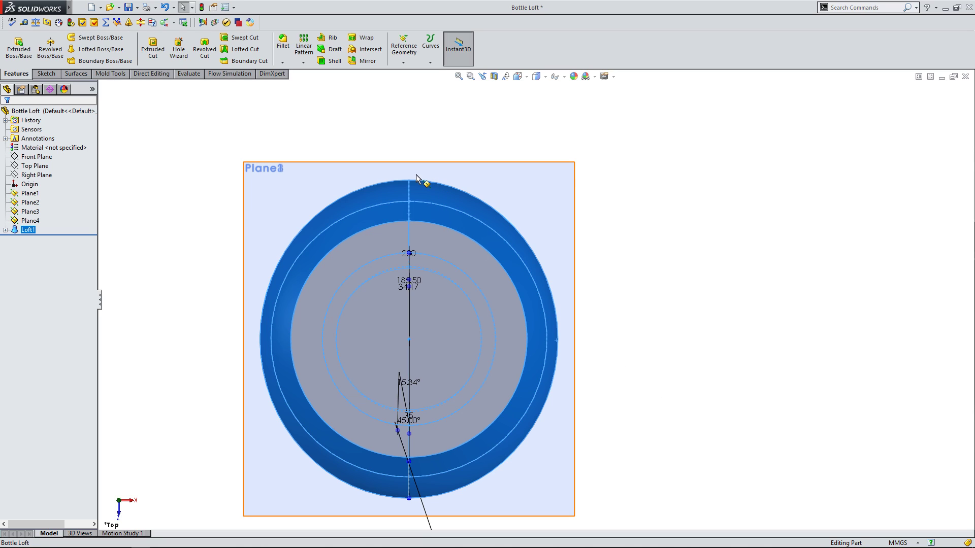
click(268, 230)
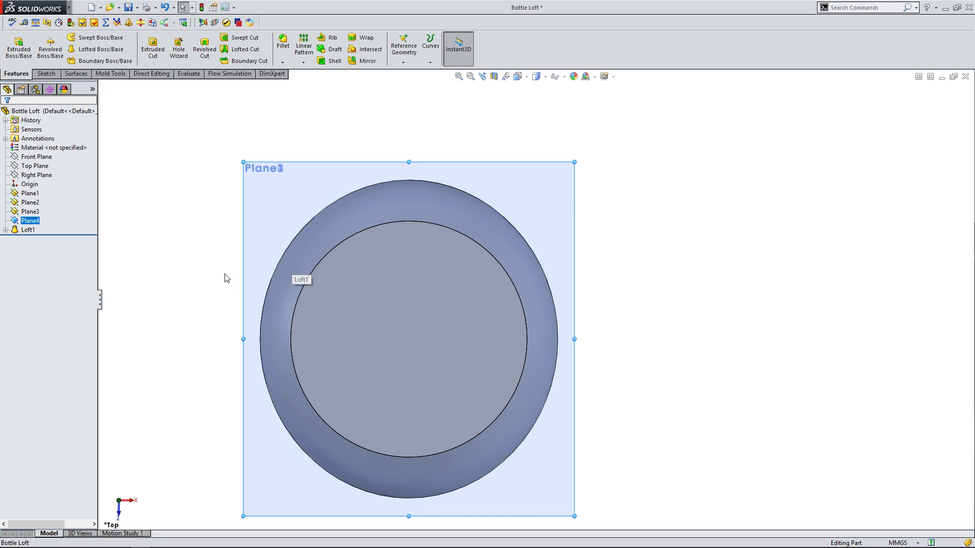
click(285, 200)
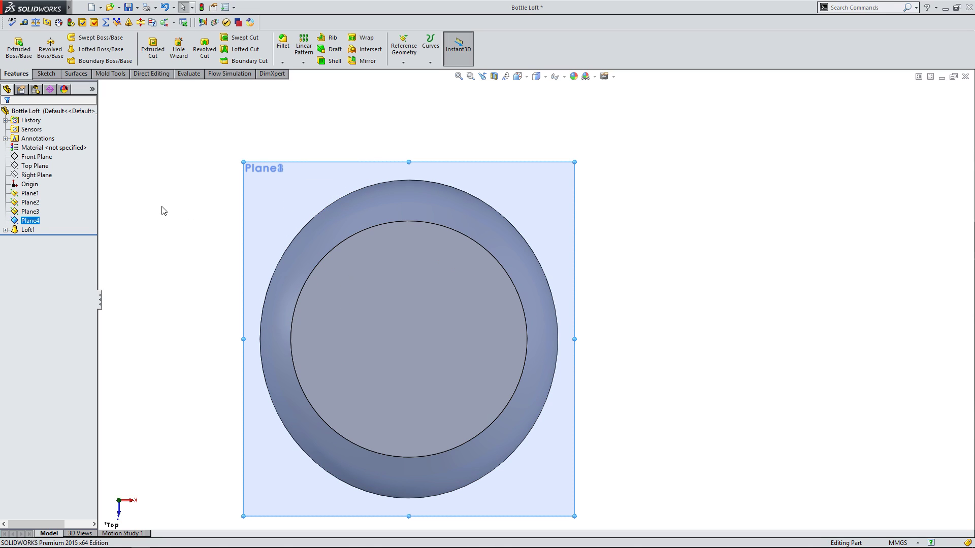
click(57, 166)
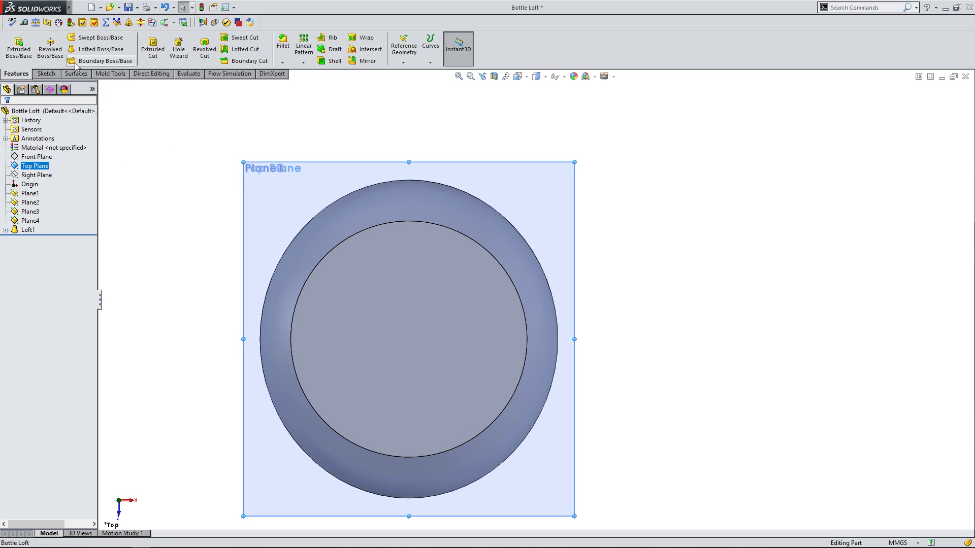
click(46, 74)
click(14, 45)
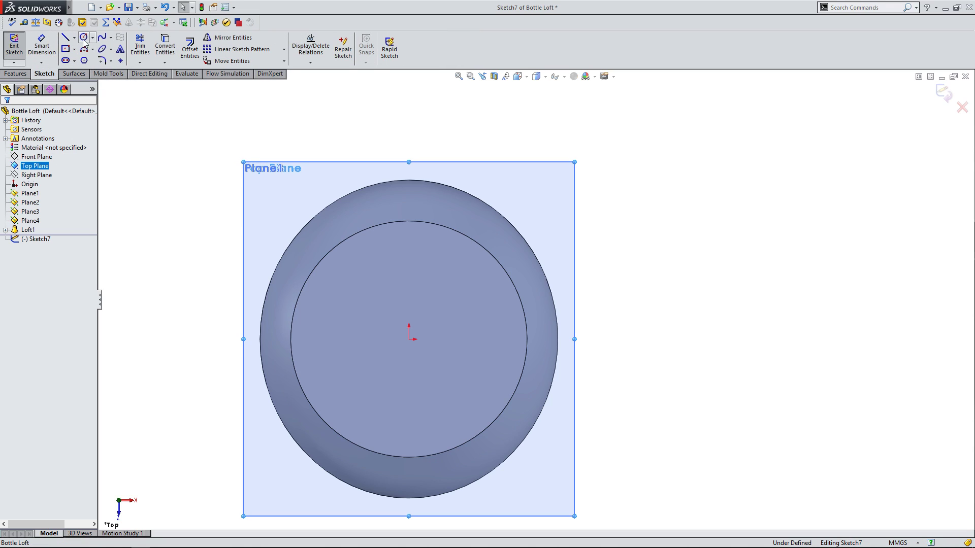
click(84, 37)
click(410, 340)
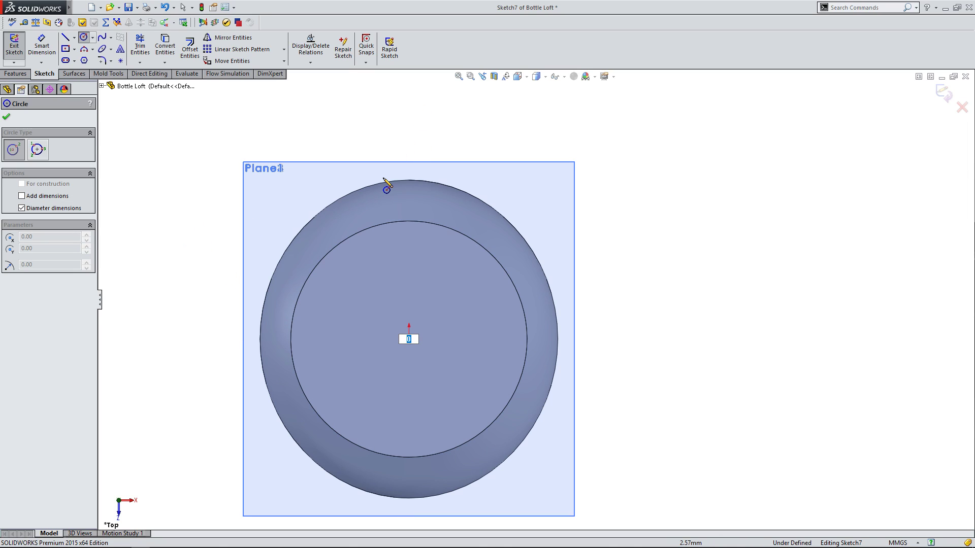
key(Escape)
click(86, 38)
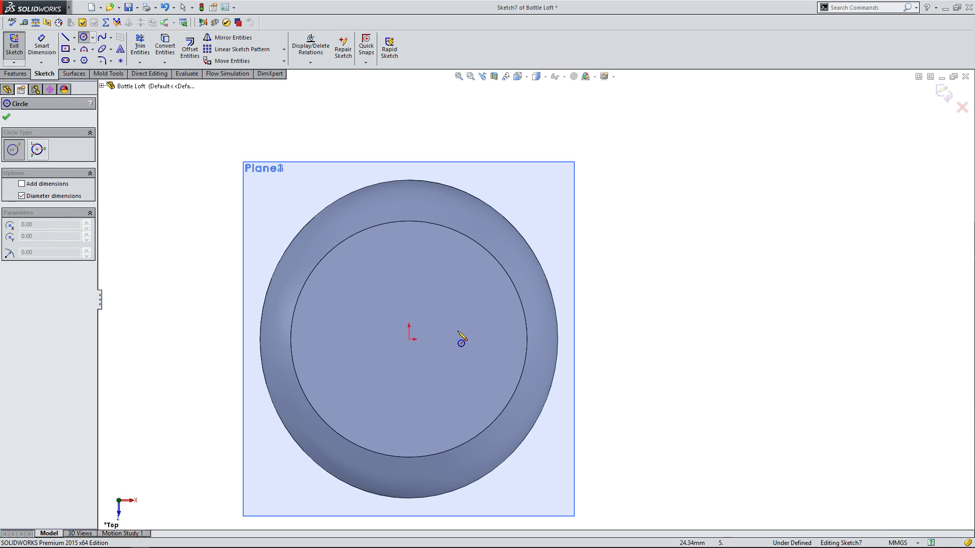
click(409, 341)
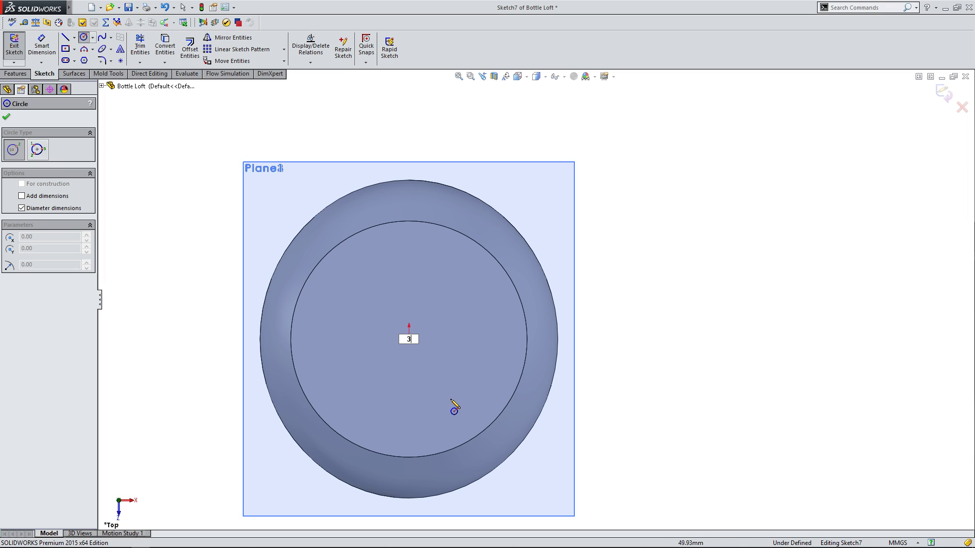
click(6, 117)
middle_drag(208, 329, 213, 220)
scroll(544, 479, up, 2)
middle_drag(544, 479, 511, 456)
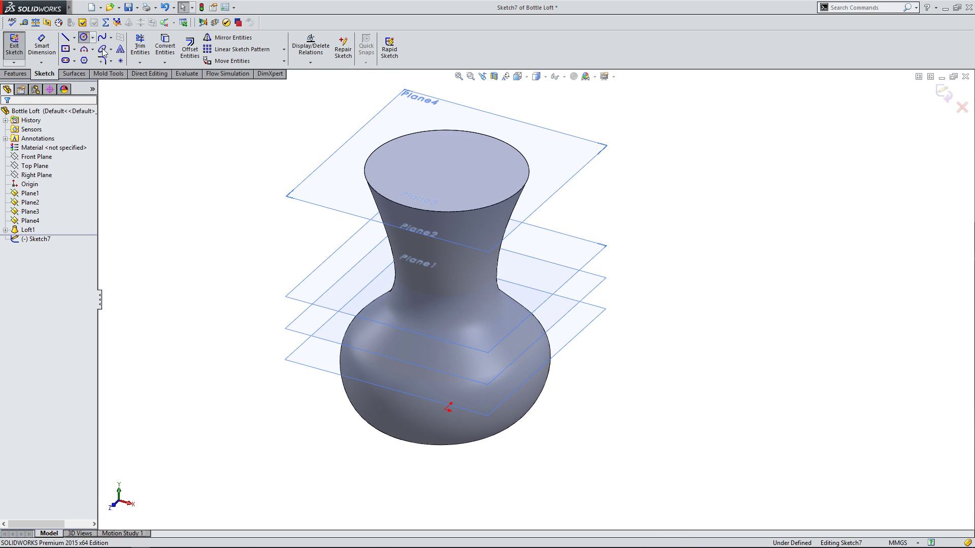
click(445, 409)
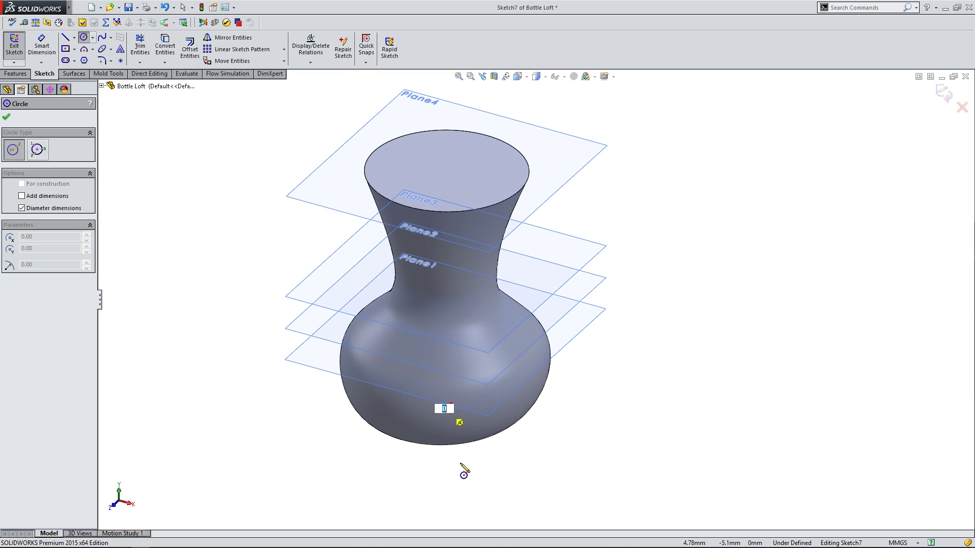
key(Escape)
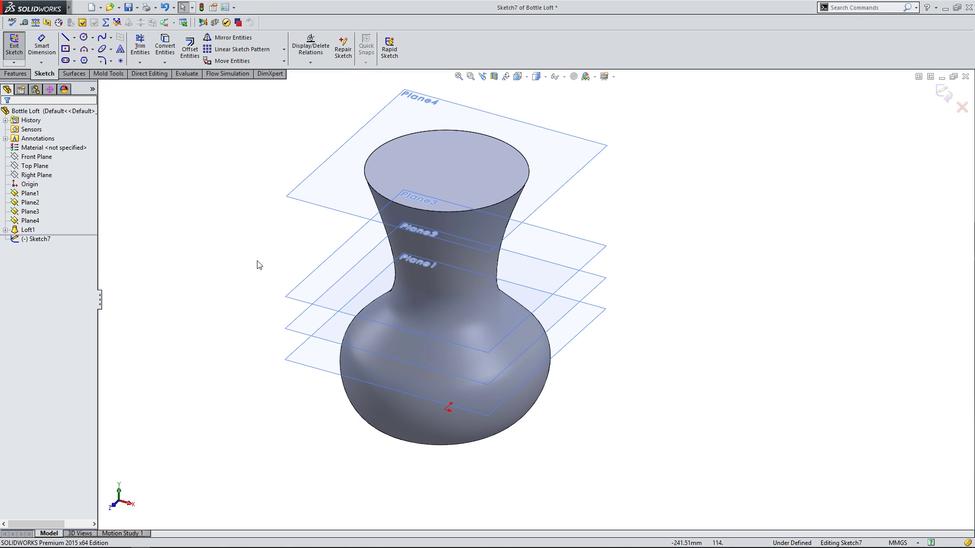
click(14, 50)
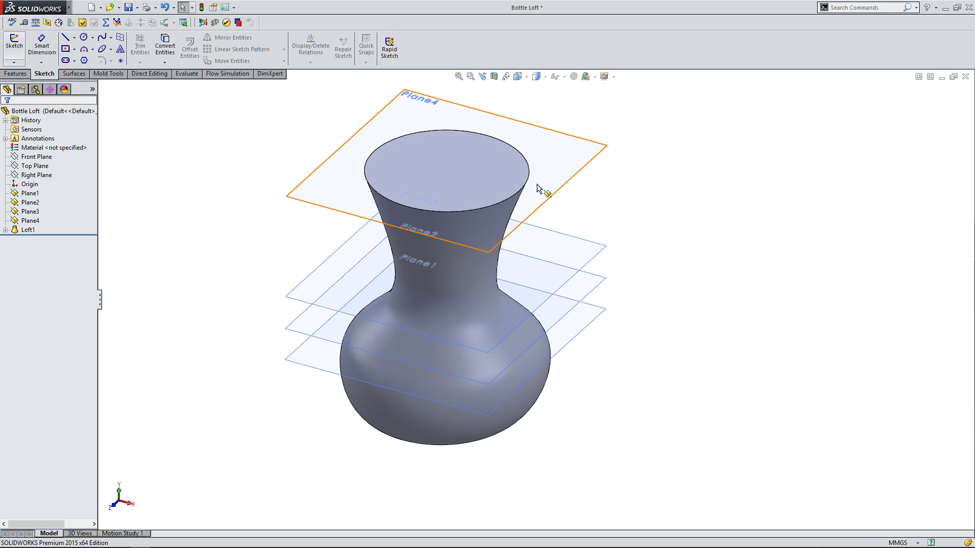
Sketch a circle centred on the origin on Plane4, larger than the bottle body
click(569, 187)
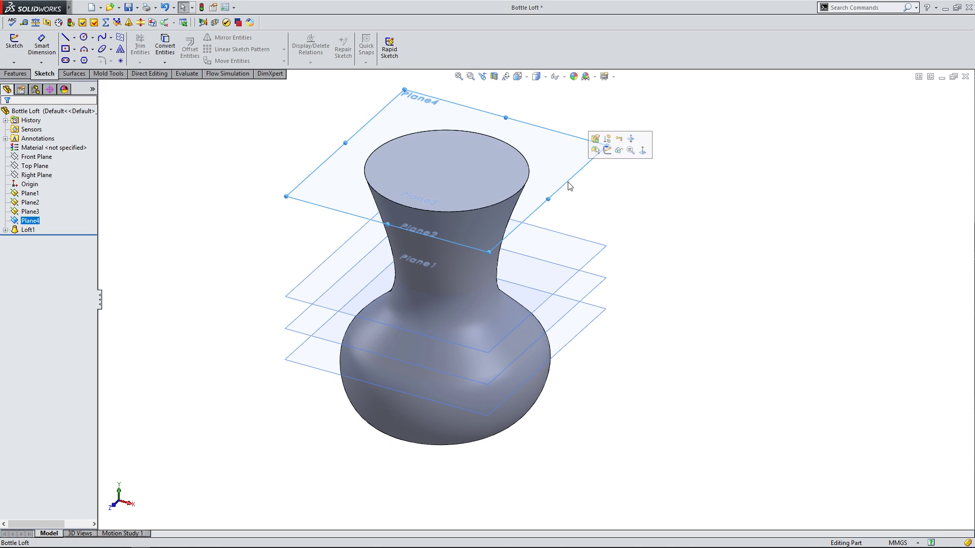
click(593, 151)
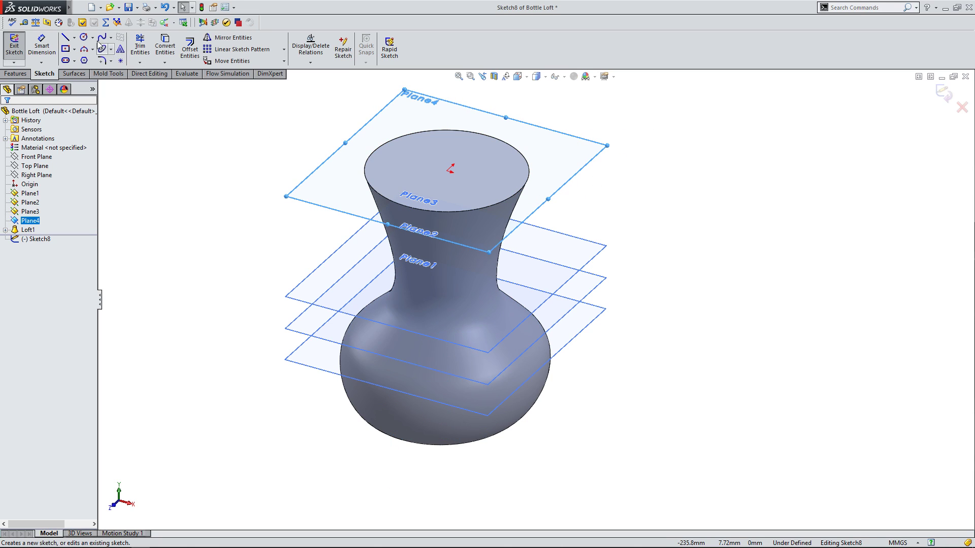
click(447, 170)
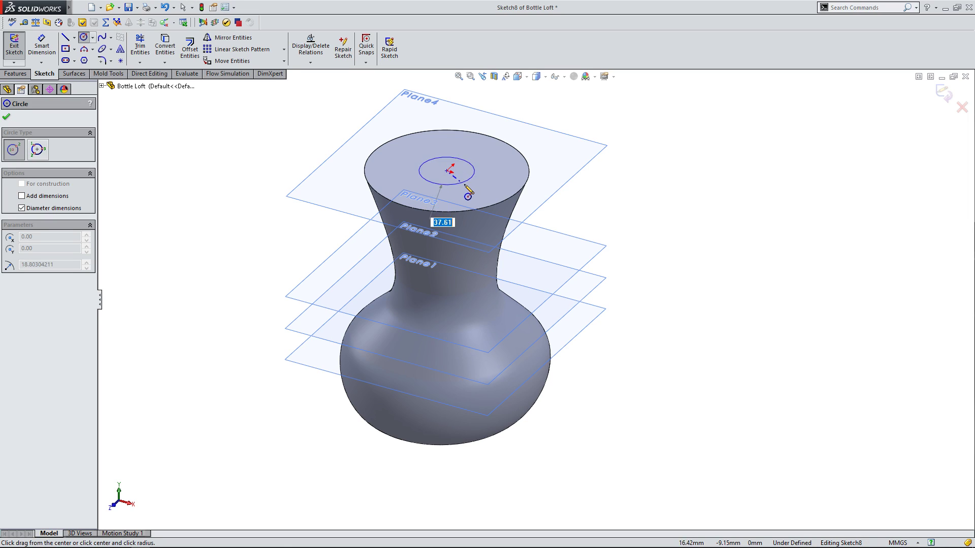
click(614, 218)
key(Escape)
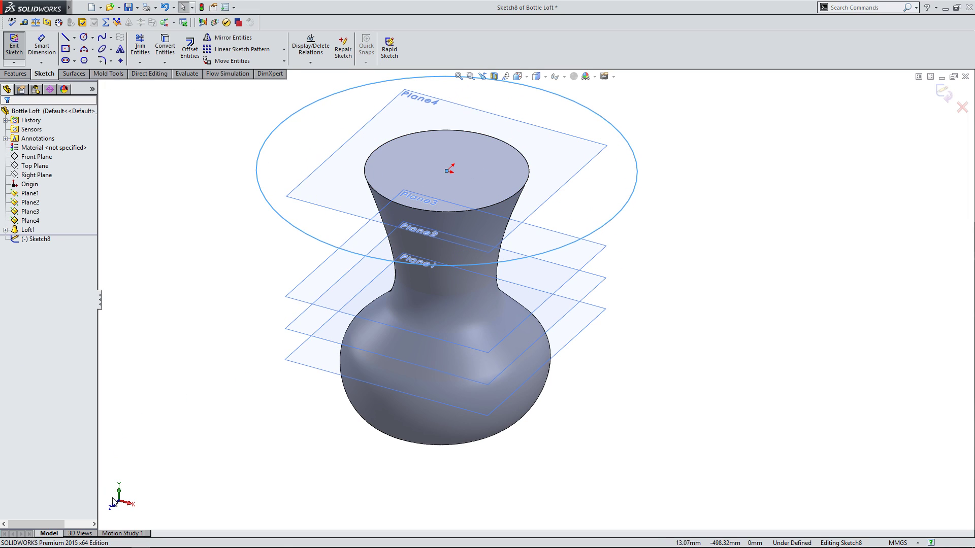
Resize the circle to a diameter of about 151 mm in the Top view and compare it with the body's outer silhouette
key(ctrl+5)
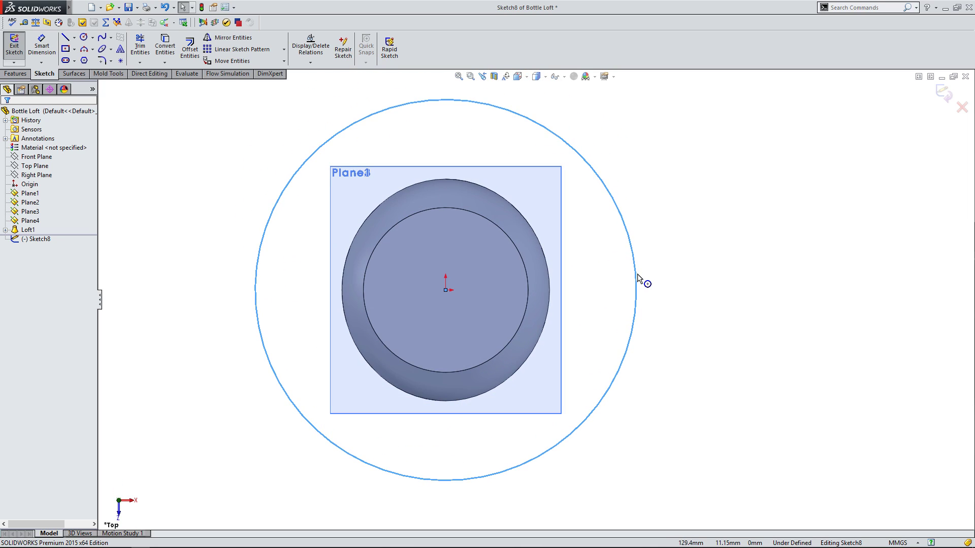
drag(638, 274, 555, 270)
scroll(532, 231, down, 4)
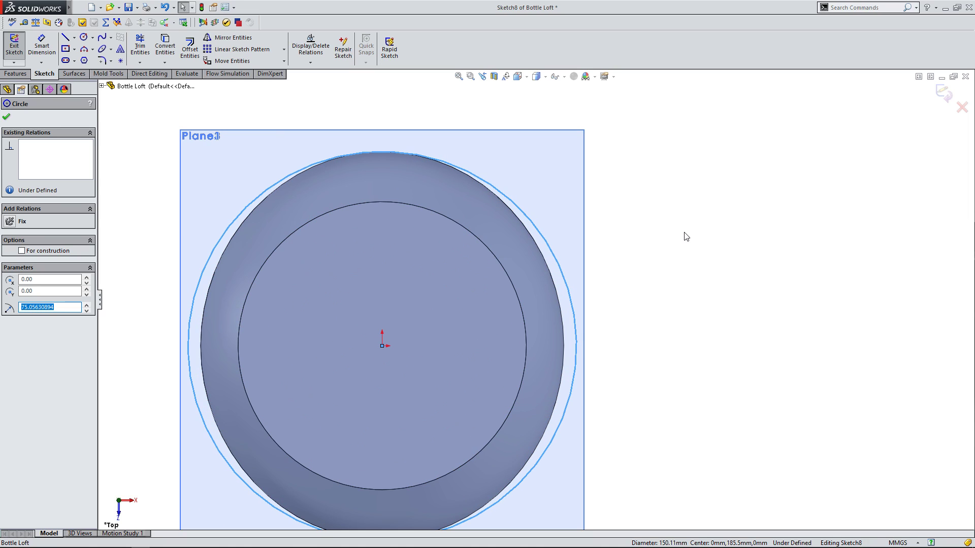
scroll(655, 300, up, 1)
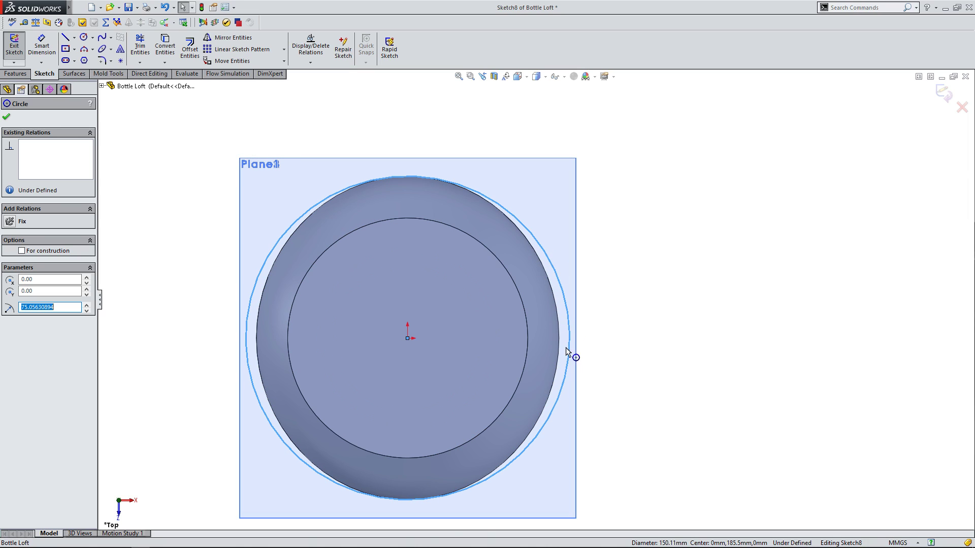
mouse_move(251, 377)
mouse_down()
mouse_move(196, 382)
mouse_move(263, 378)
mouse_move(242, 379)
mouse_move(268, 429)
mouse_up()
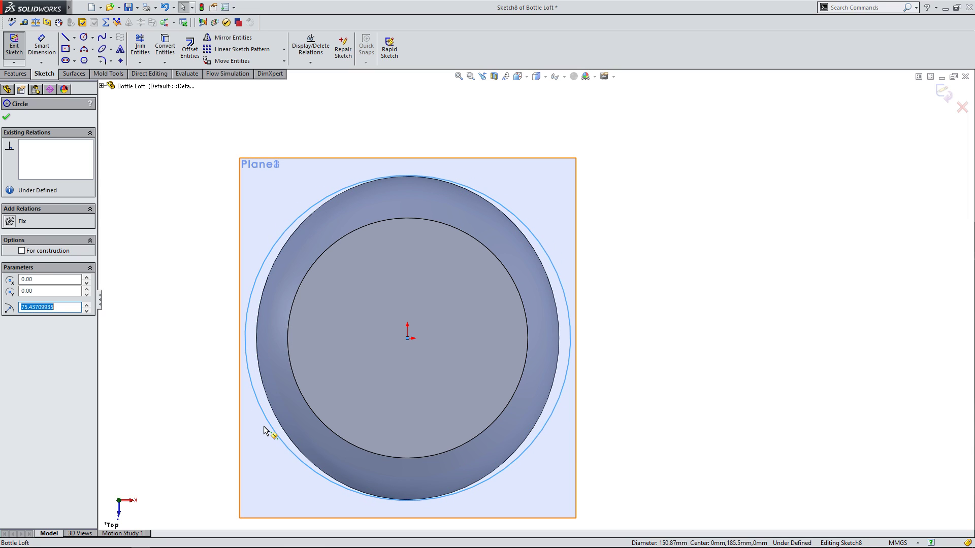
Delete the comparison circle and leave the sketch
click(269, 429)
click(269, 426)
key(Delete)
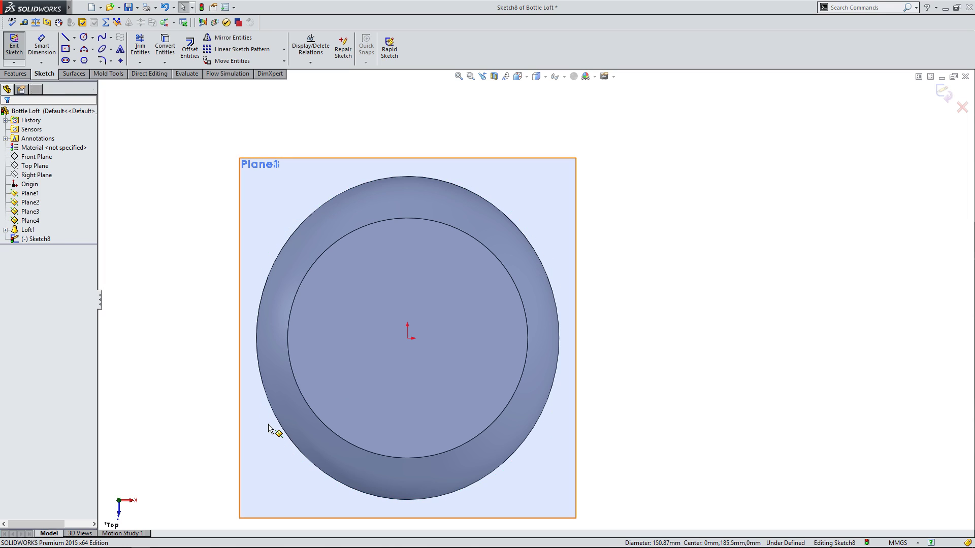
mouse_move(226, 388)
middle_down()
mouse_move(217, 195)
mouse_move(157, 144)
middle_up()
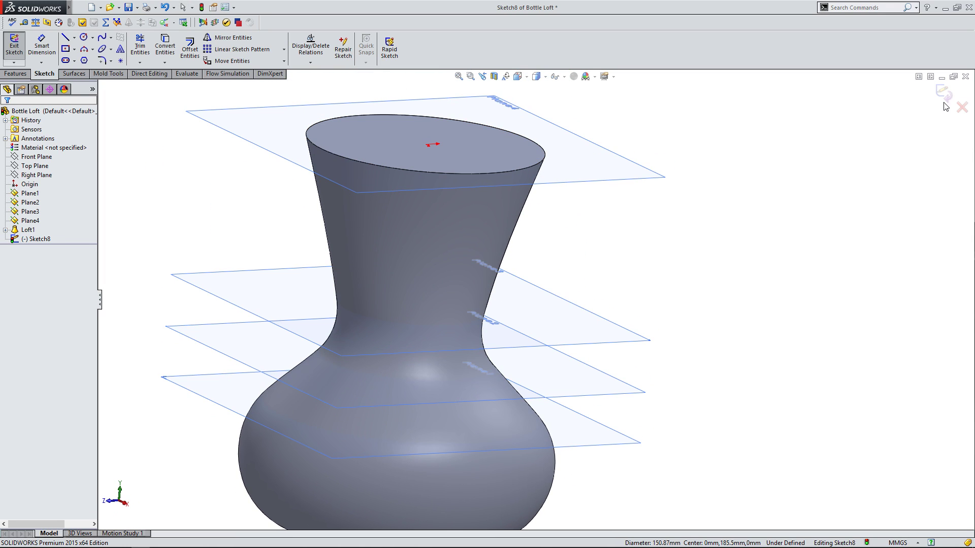
Delete the Loft1 feature while keeping its absorbed sketches
click(26, 230)
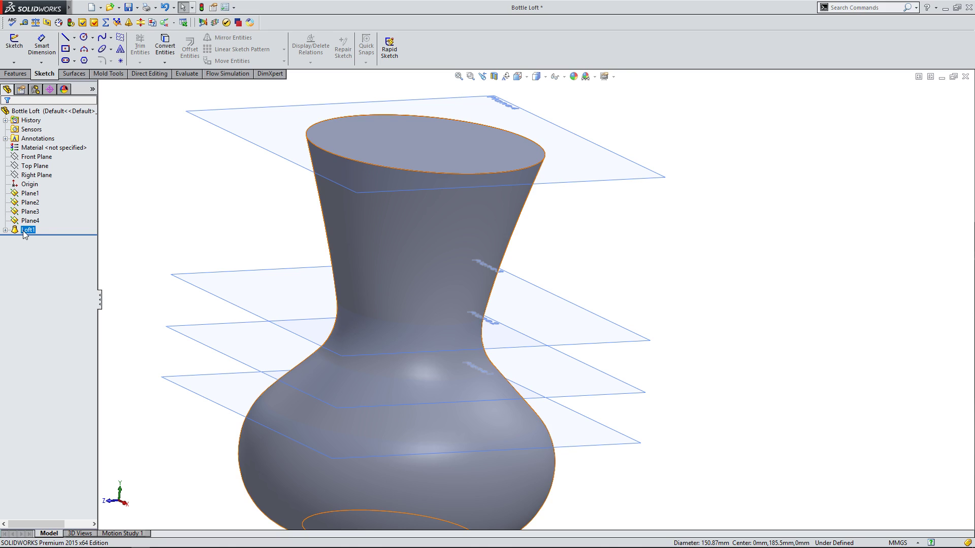
right_click(15, 232)
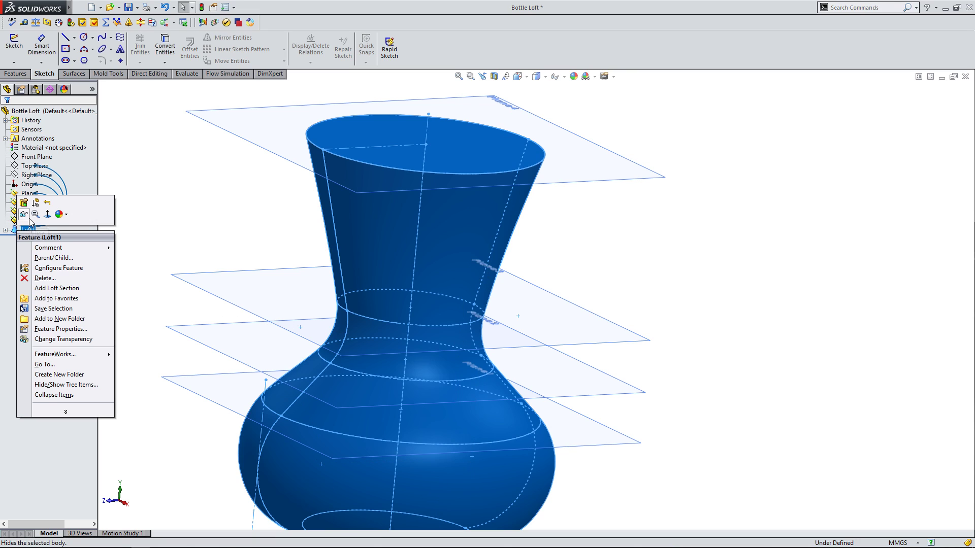
click(46, 279)
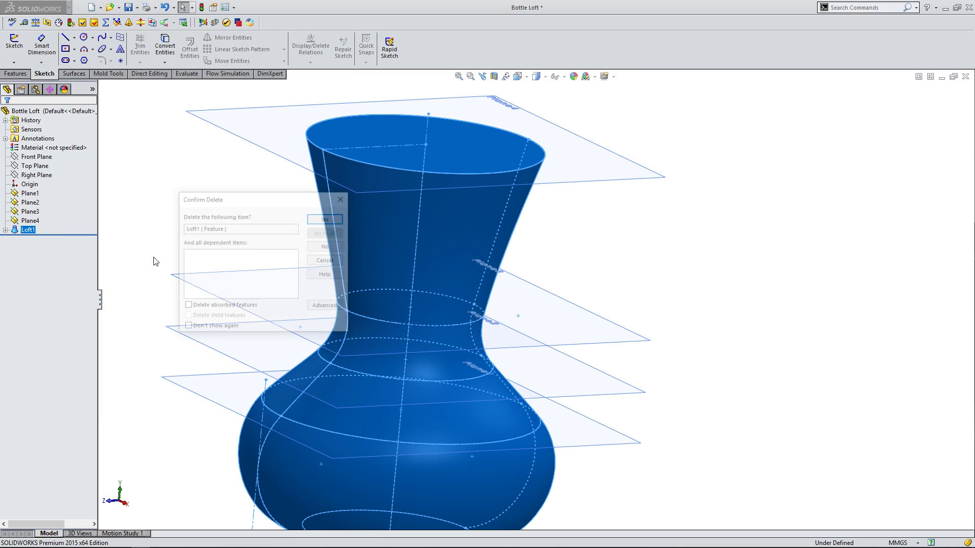
click(327, 216)
Show the contour sketch's dimensions and examine the circular sections and guide curves in the Right view
click(20, 276)
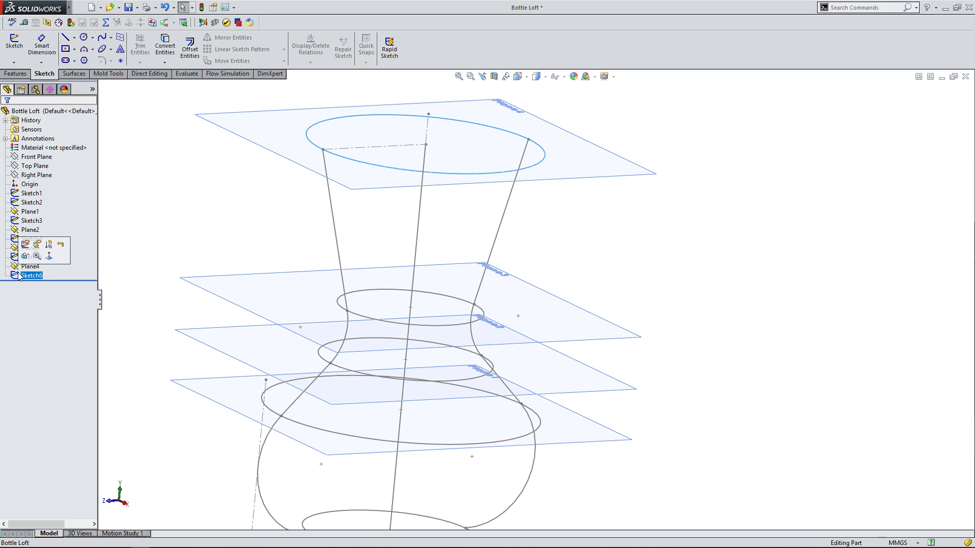
mouse_move(630, 294)
middle_down()
mouse_move(666, 287)
mouse_move(672, 301)
mouse_move(735, 298)
middle_up()
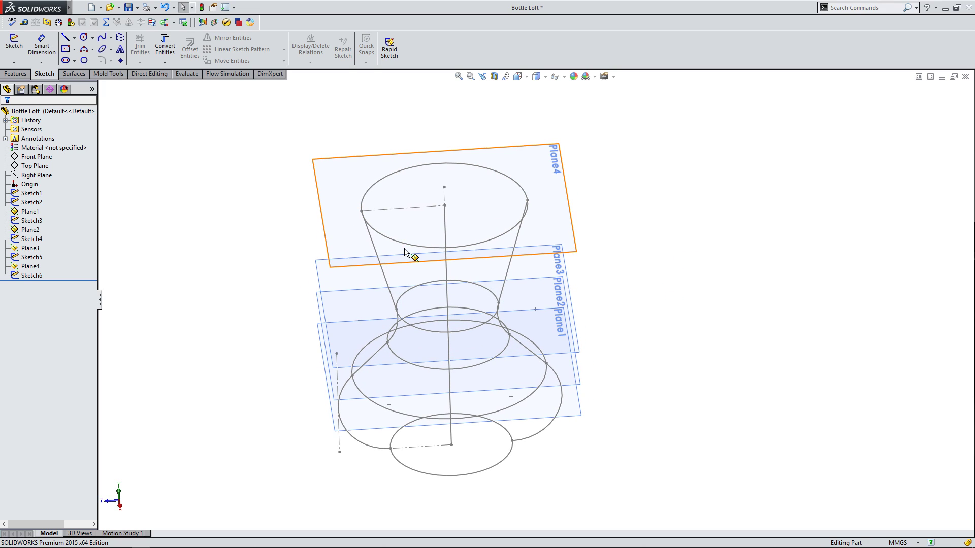
click(375, 250)
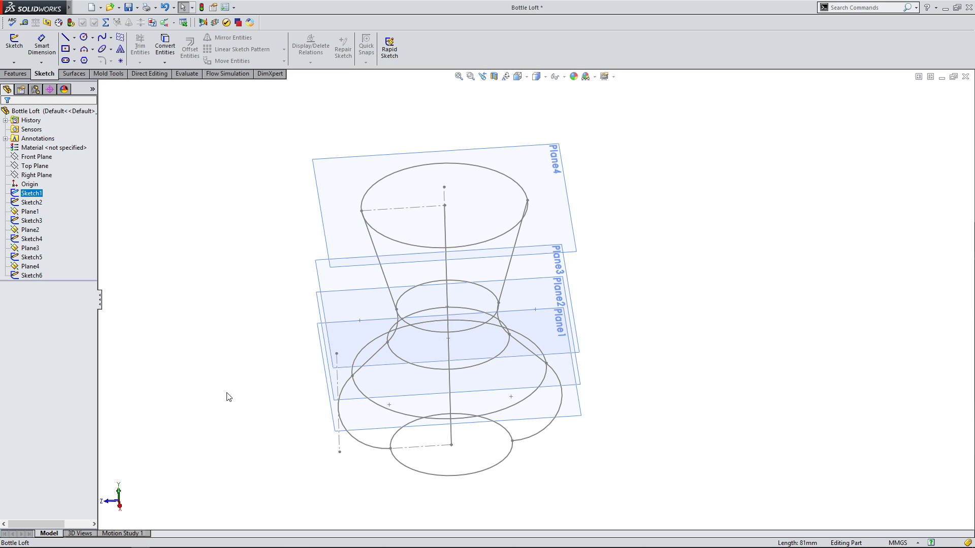
click(120, 506)
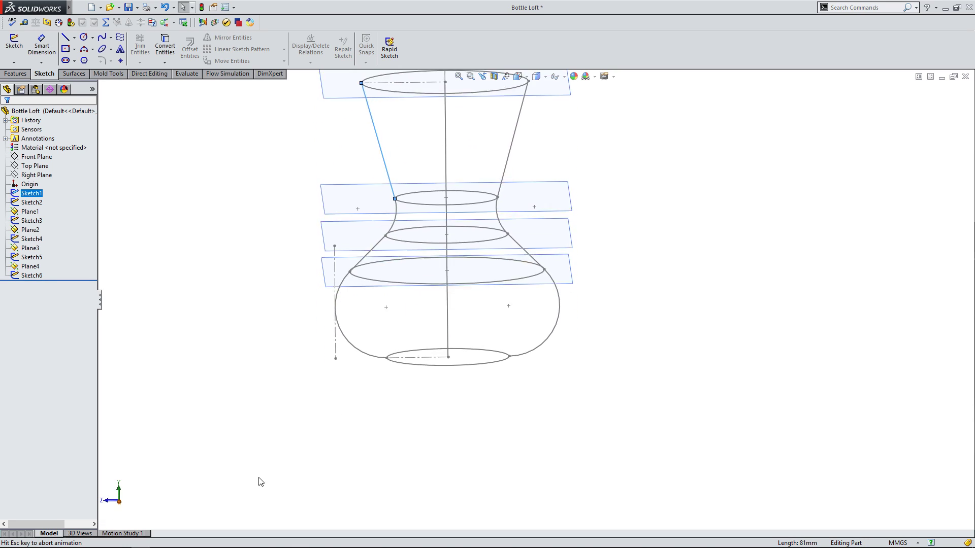
mouse_move(510, 197)
middle_down()
mouse_move(520, 271)
mouse_move(544, 283)
middle_up()
click(544, 283)
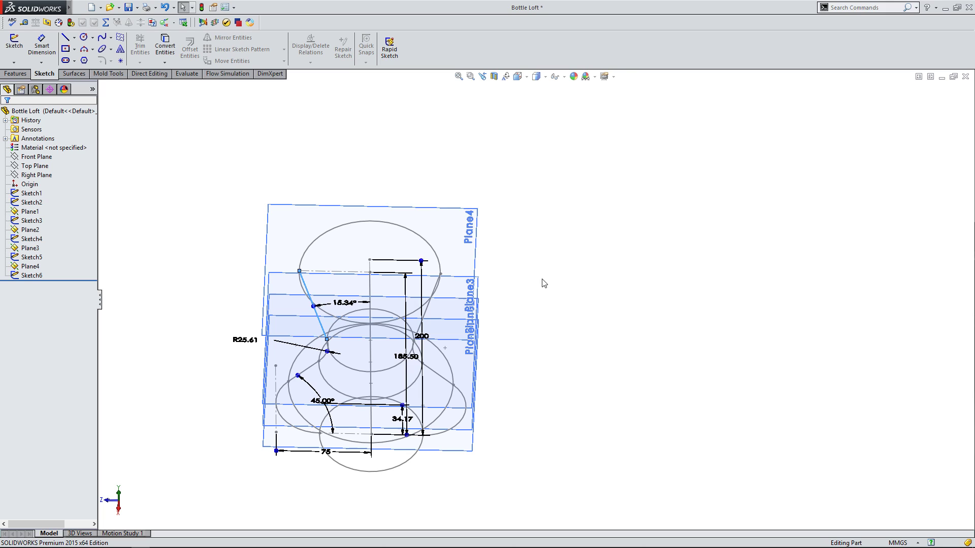
click(118, 510)
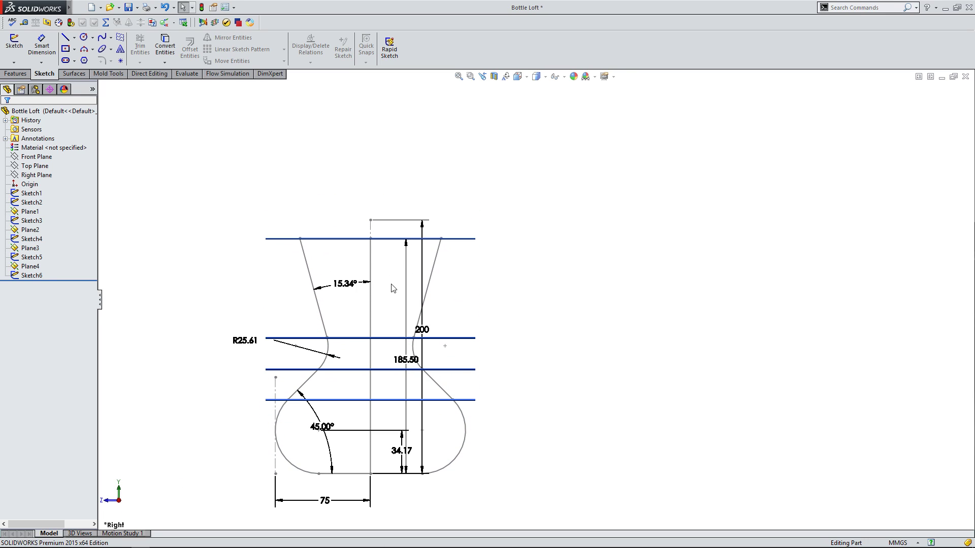
Examine how the circular sections and guide curves lie relative to the Right, Front and Top planes
click(33, 178)
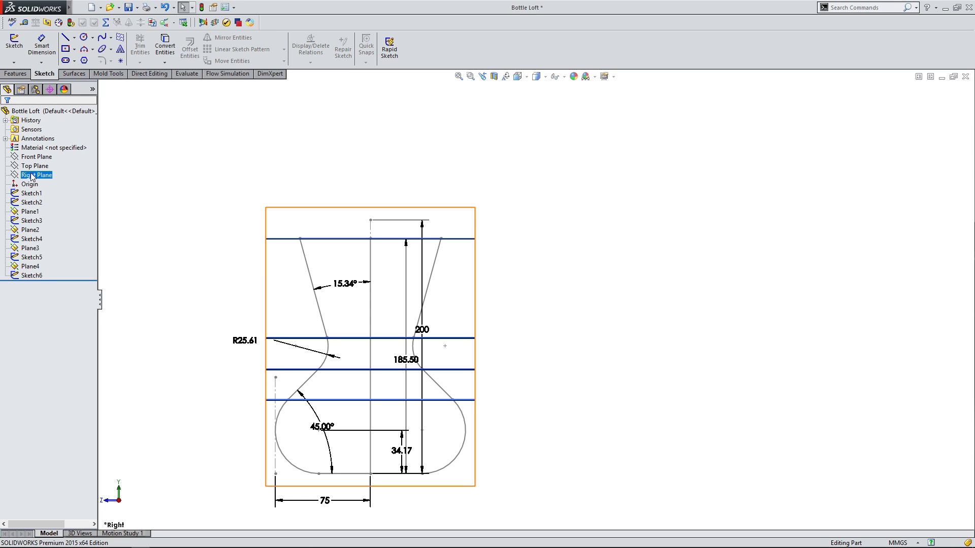
click(29, 157)
middle_drag(524, 221, 343, 237)
click(25, 157)
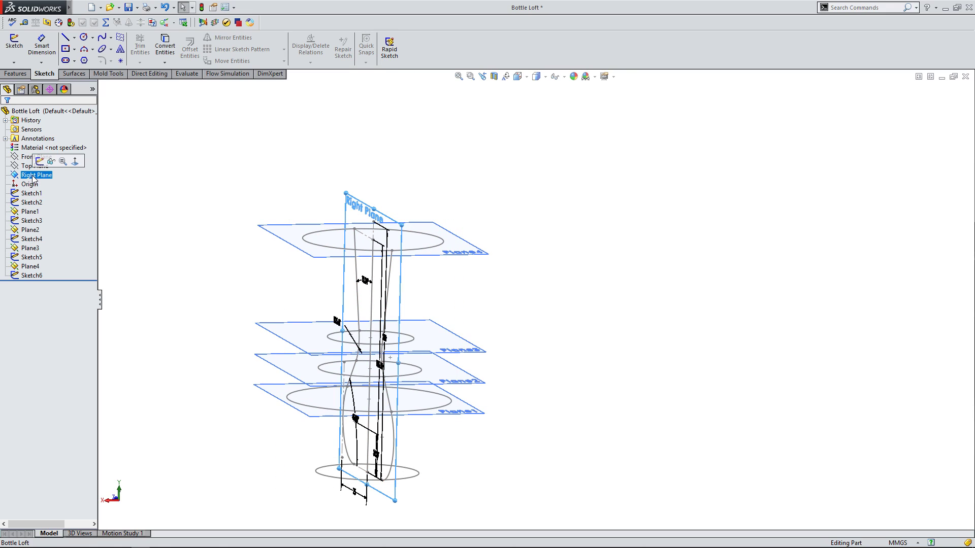
click(269, 195)
middle_drag(299, 163, 366, 207)
click(27, 74)
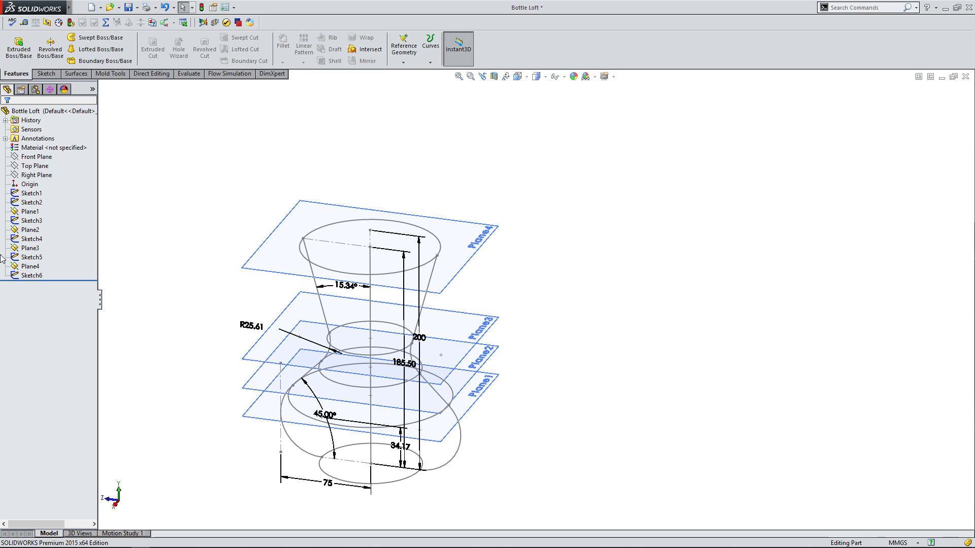
click(28, 193)
click(28, 169)
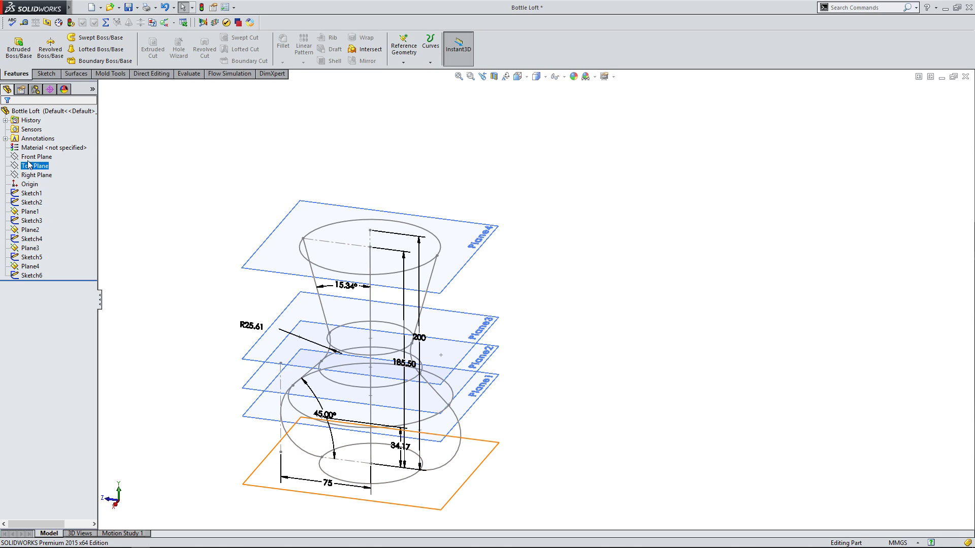
click(51, 76)
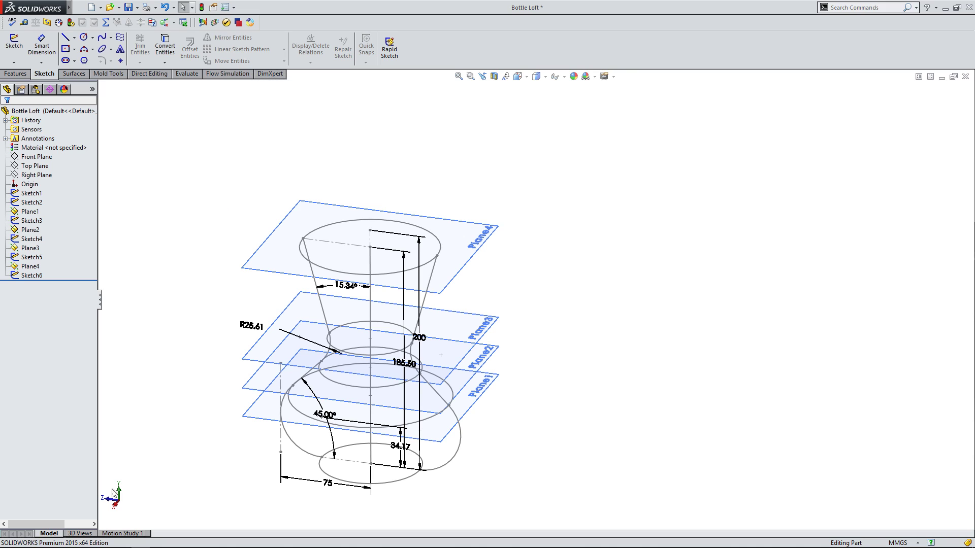
Open the contour sketch Sketch1 in the Right view, copy all its entities and leave the sketch
click(115, 505)
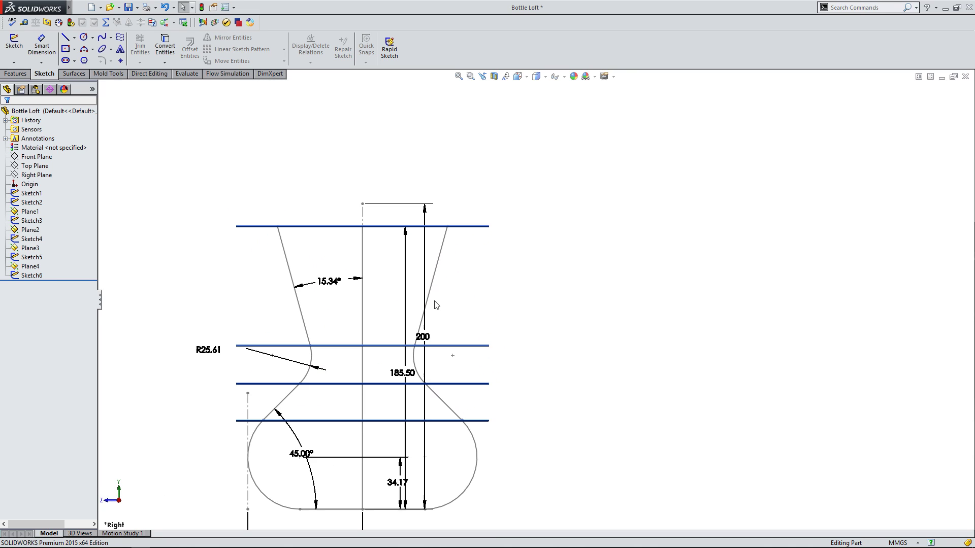
click(431, 288)
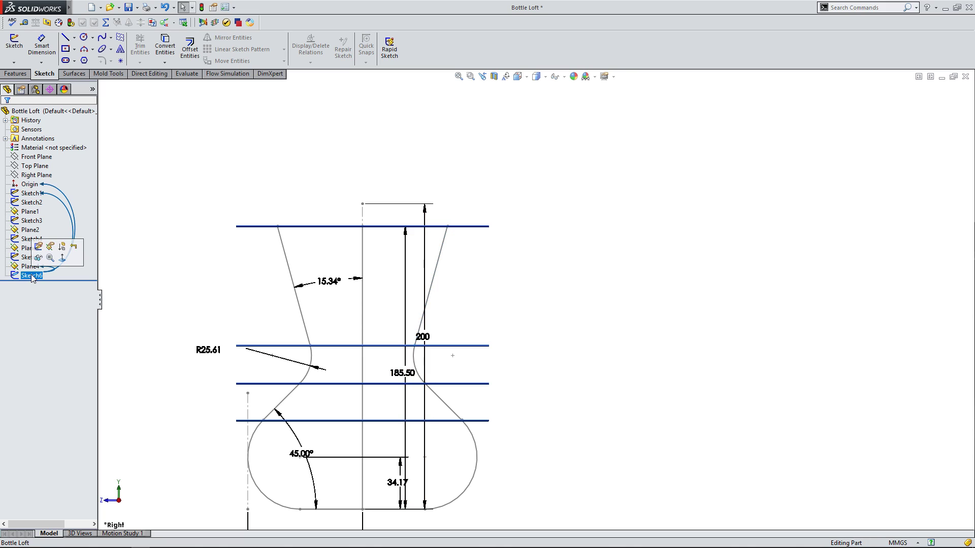
click(33, 195)
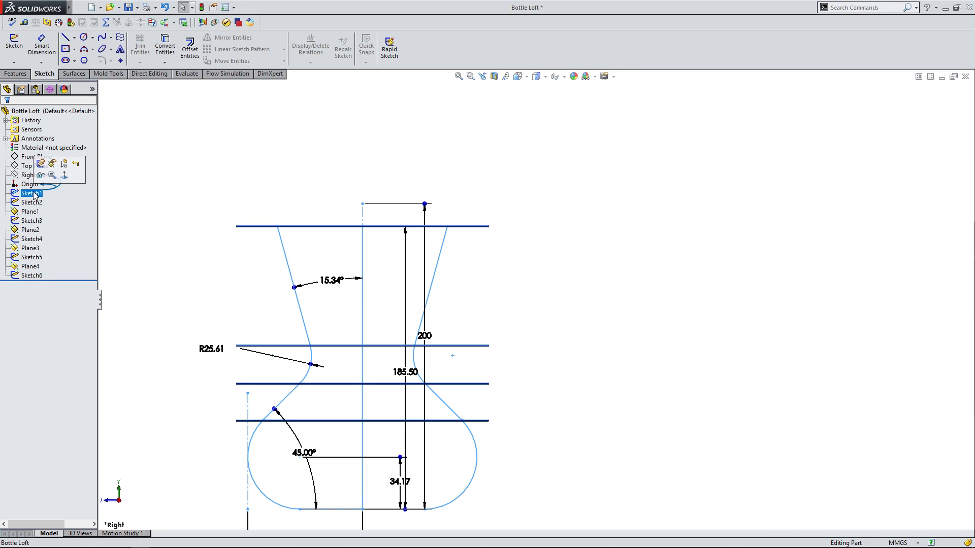
click(40, 163)
scroll(285, 176, up, 2)
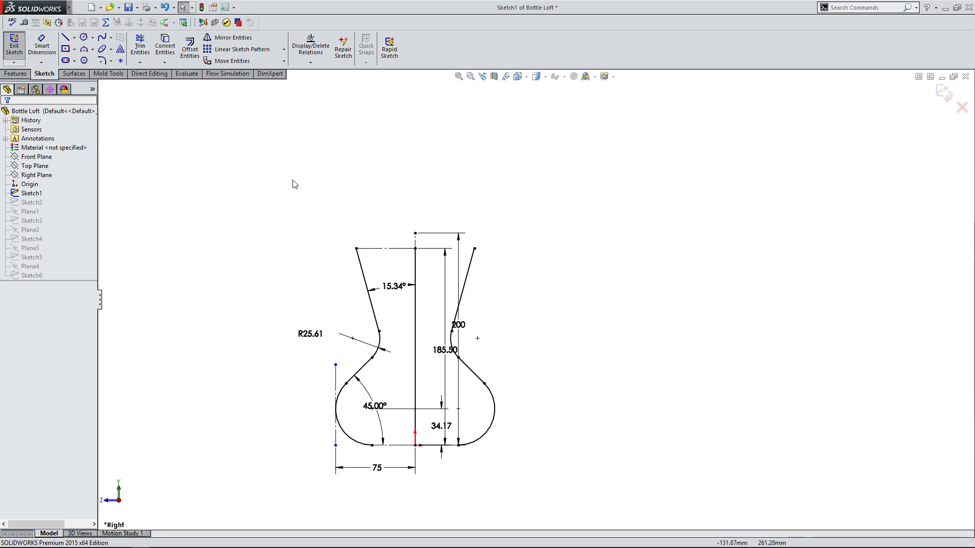
scroll(570, 406, down, 1)
right_drag(542, 375, 341, 246)
mouse_move(236, 190)
mouse_down()
mouse_move(505, 461)
mouse_move(515, 500)
mouse_up()
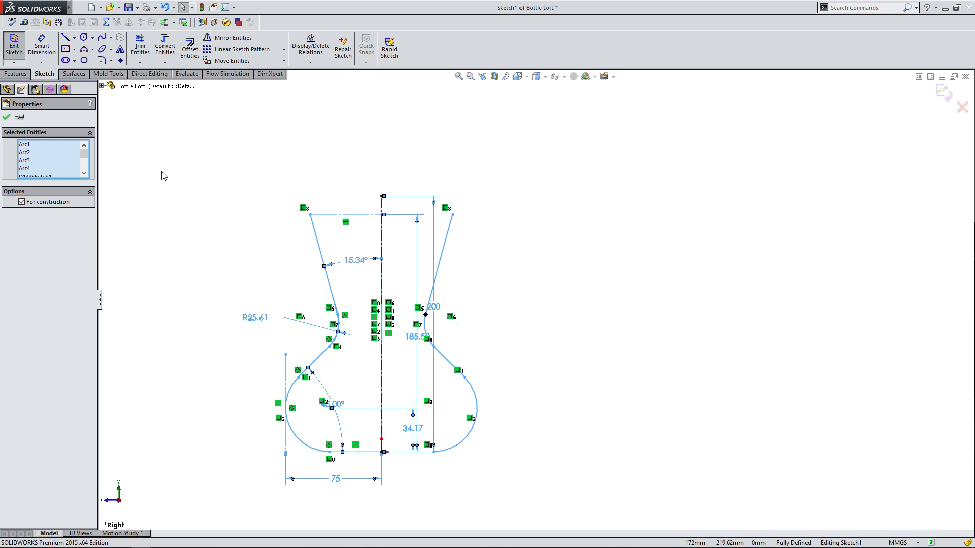
click(5, 117)
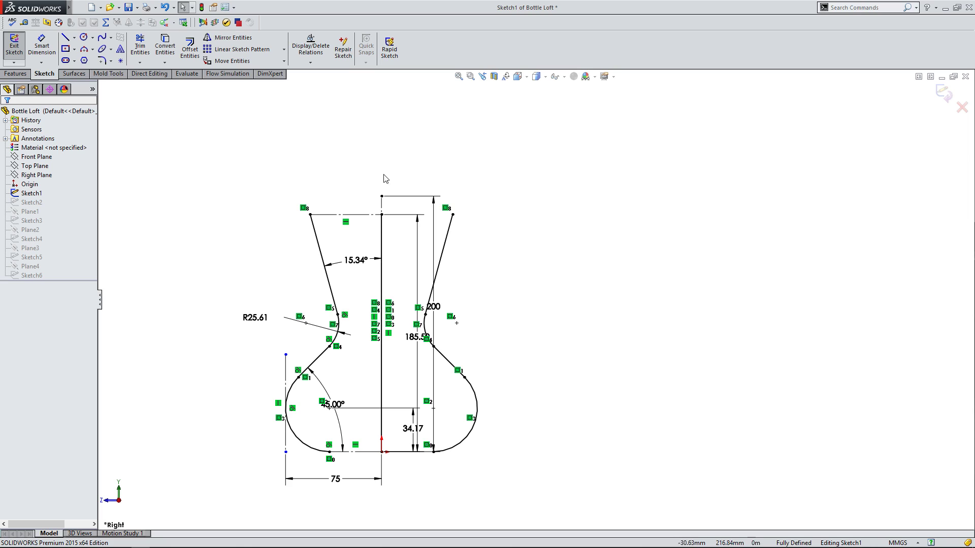
click(945, 95)
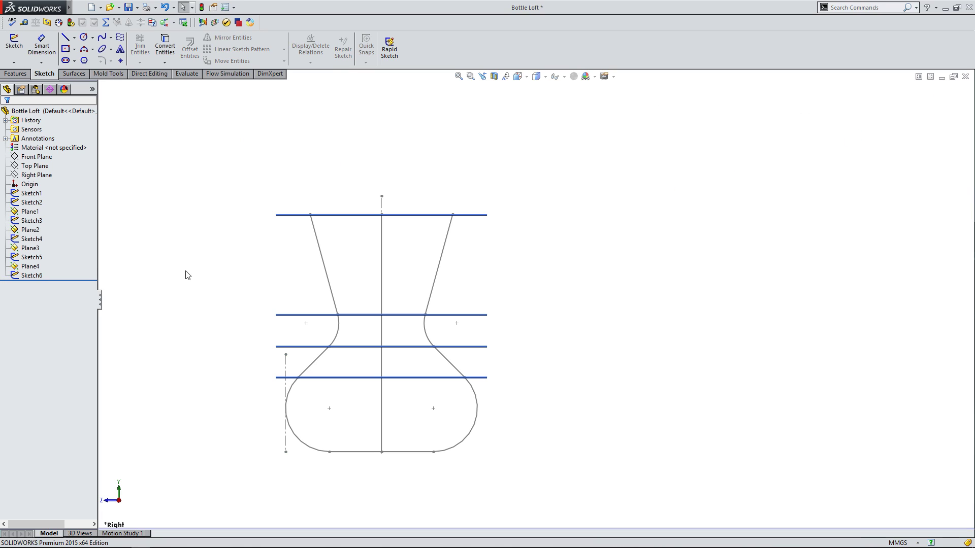
Start a sketch on the Front Plane and paste the copied bottle contour into it
click(33, 166)
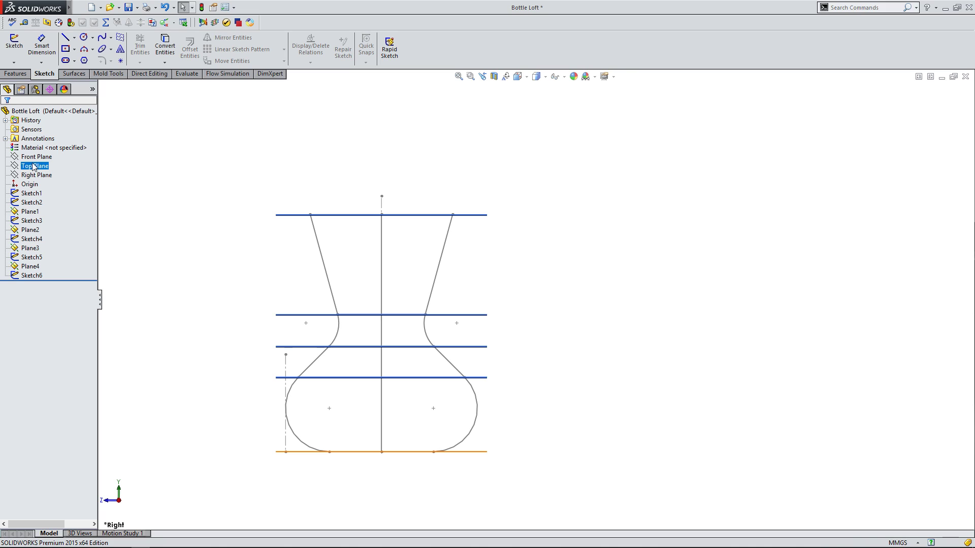
click(43, 157)
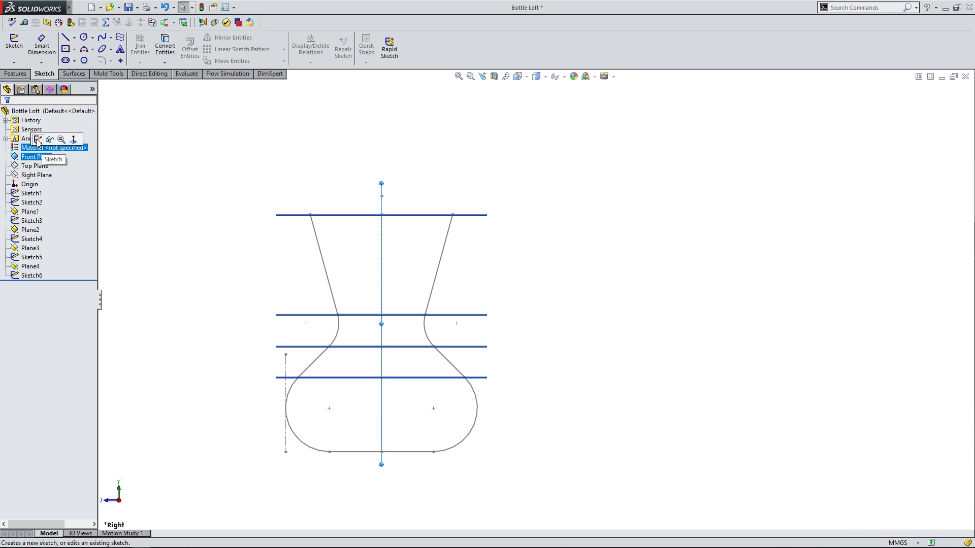
click(38, 141)
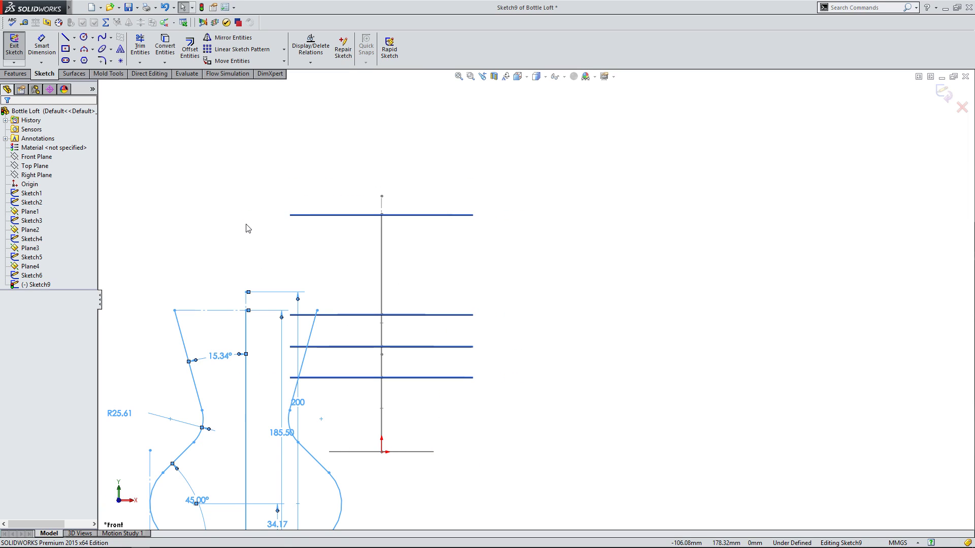
scroll(485, 463, up, 3)
scroll(482, 419, down, 2)
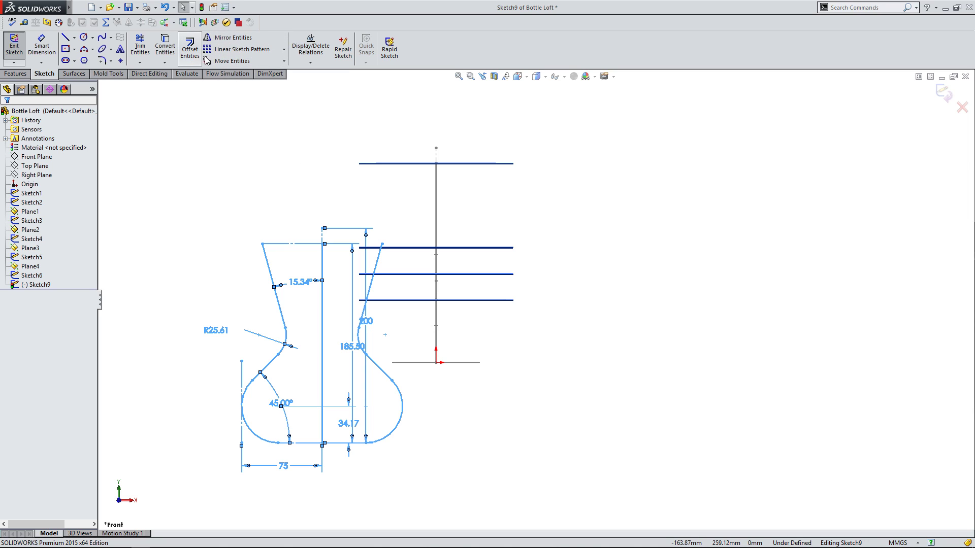
Move the pasted contour from the lower end of its centre line onto the origin with Move Entities
click(232, 61)
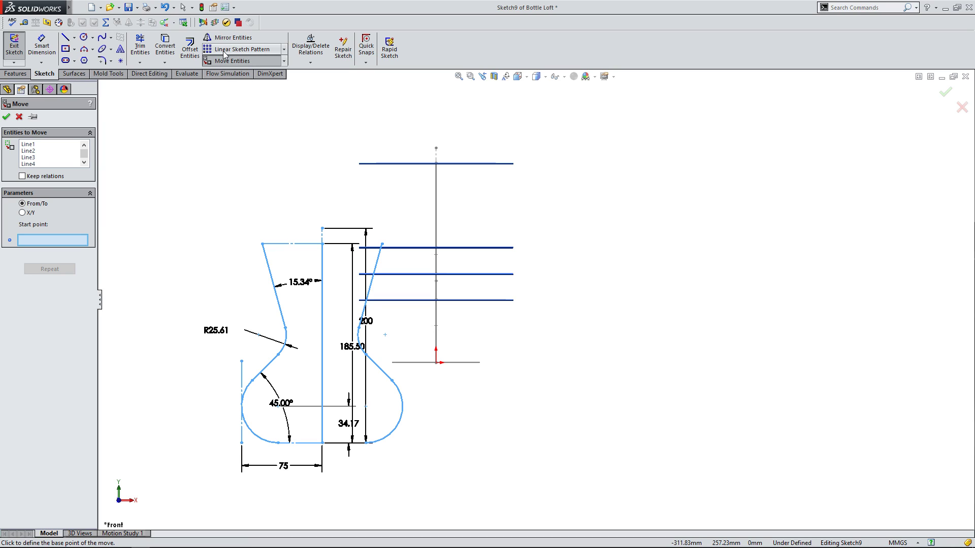
click(322, 443)
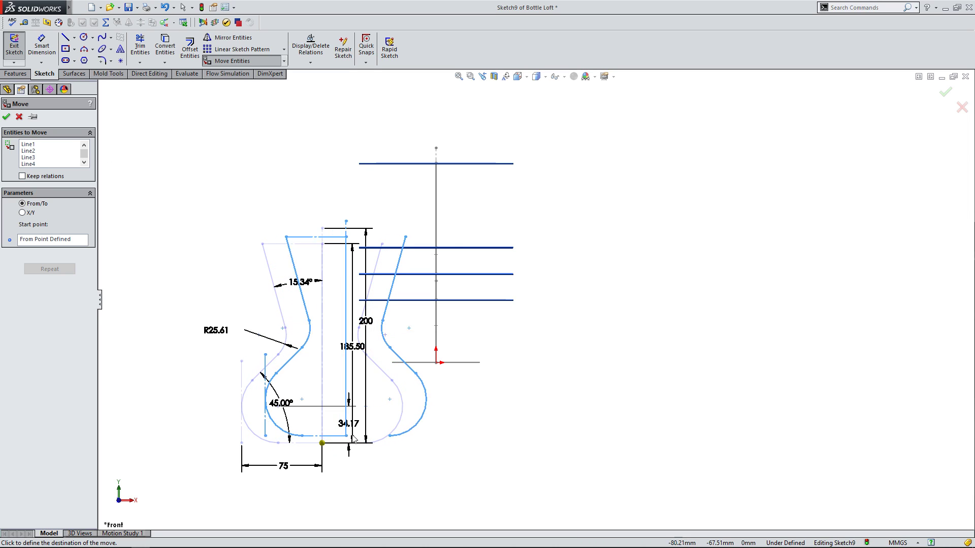
click(438, 364)
scroll(562, 202, down, 3)
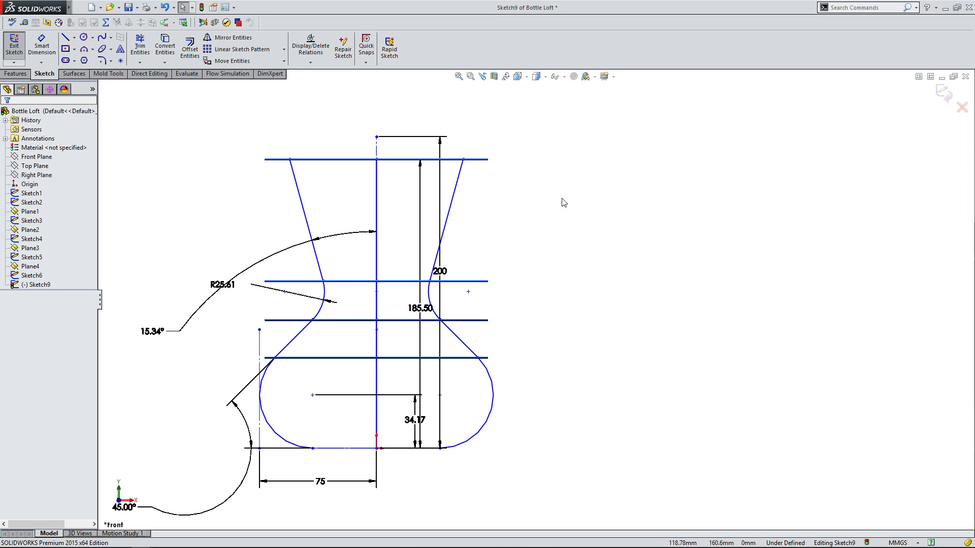
Check the pasted contour's endpoint on the Plane1 circle, leave the sketch and compare both contours with the circular sections
mouse_move(554, 201)
middle_down()
mouse_move(557, 224)
mouse_move(580, 197)
mouse_move(566, 233)
mouse_move(583, 257)
middle_up()
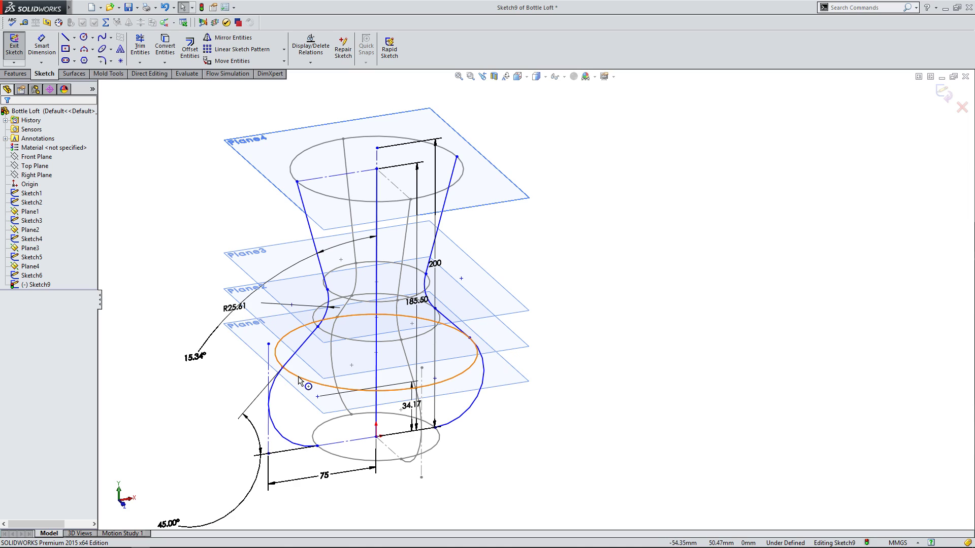
click(283, 368)
click(283, 367)
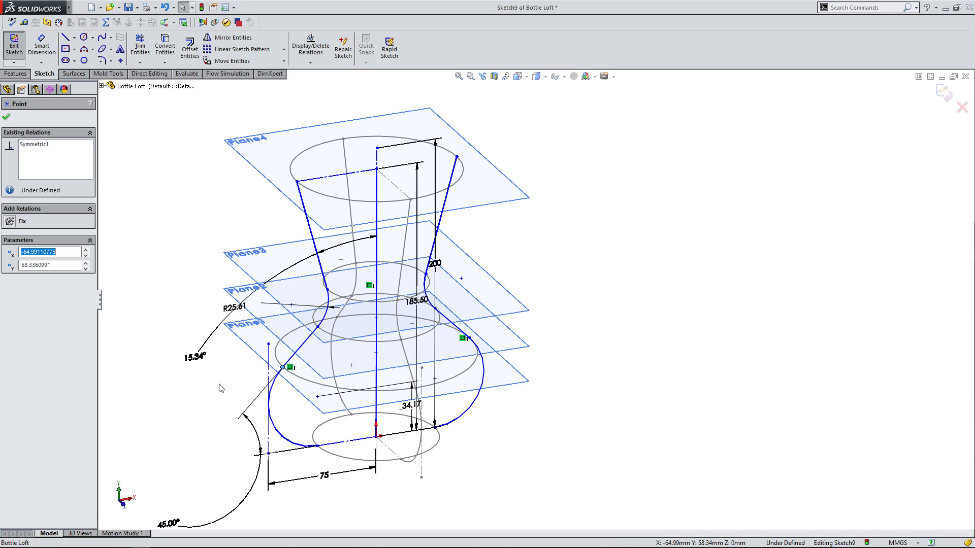
click(940, 99)
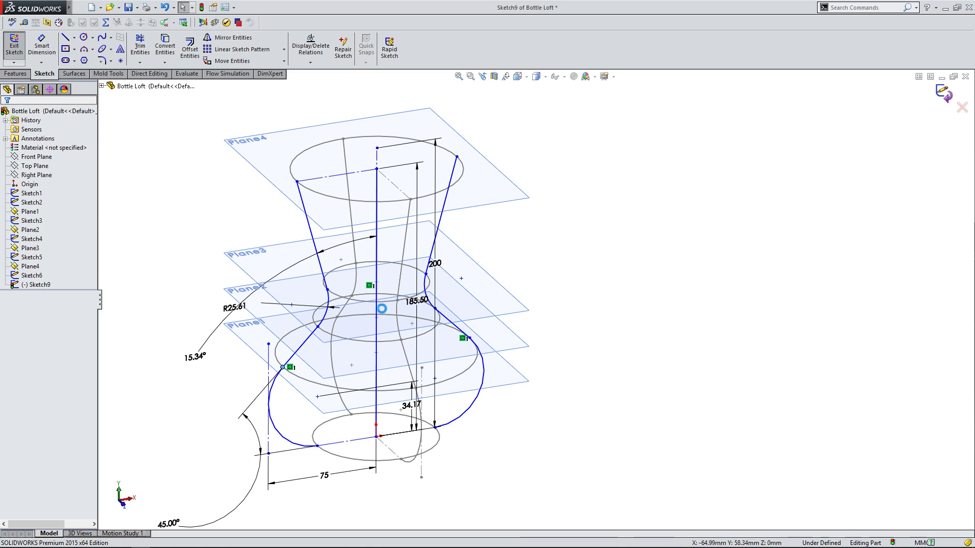
click(290, 381)
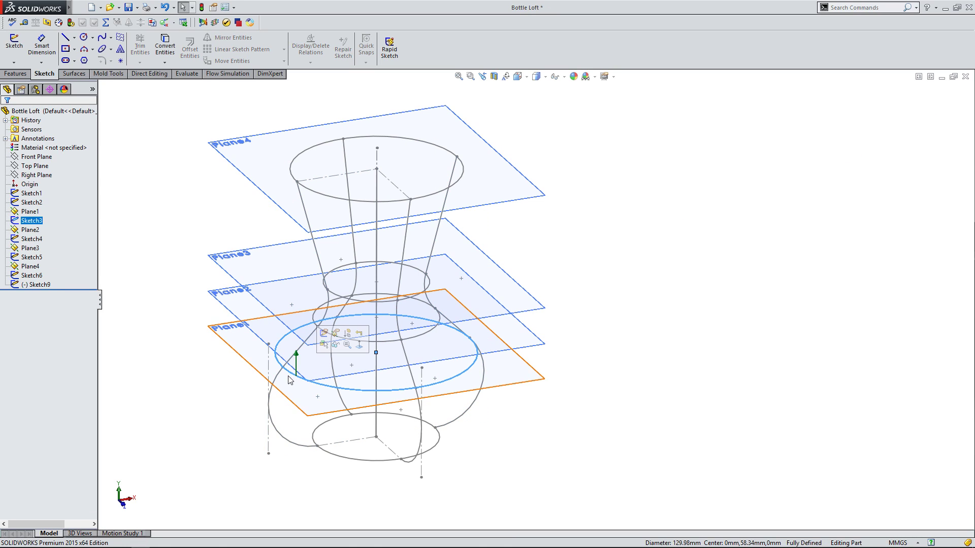
click(219, 395)
key(ctrl+1)
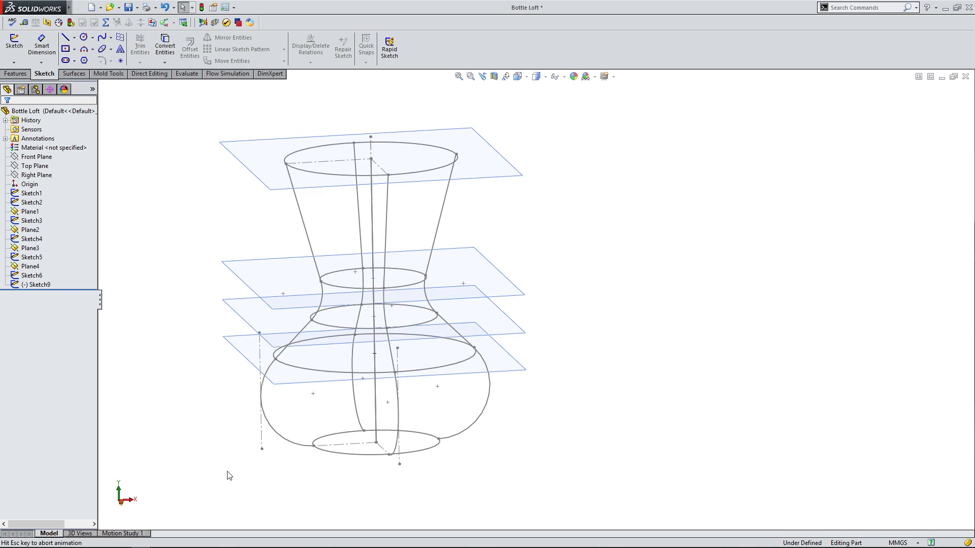
mouse_move(621, 218)
middle_down()
mouse_move(581, 270)
mouse_move(586, 313)
mouse_move(664, 276)
mouse_move(592, 378)
mouse_move(648, 211)
mouse_move(768, 292)
mouse_move(740, 288)
mouse_move(617, 426)
mouse_move(614, 487)
mouse_move(630, 299)
middle_up()
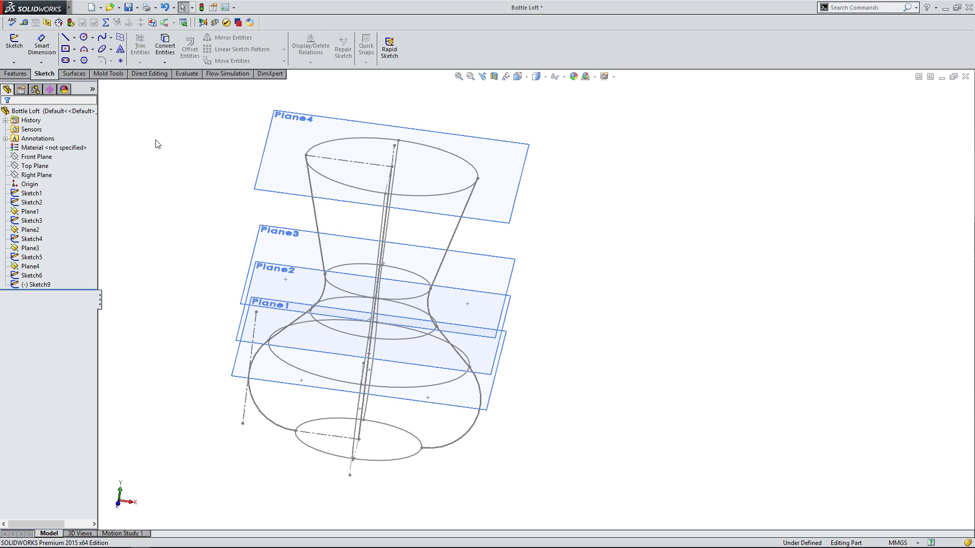
Start a Lofted Boss/Base and select the five circular sections from the base up to Plane4 as profiles
click(25, 74)
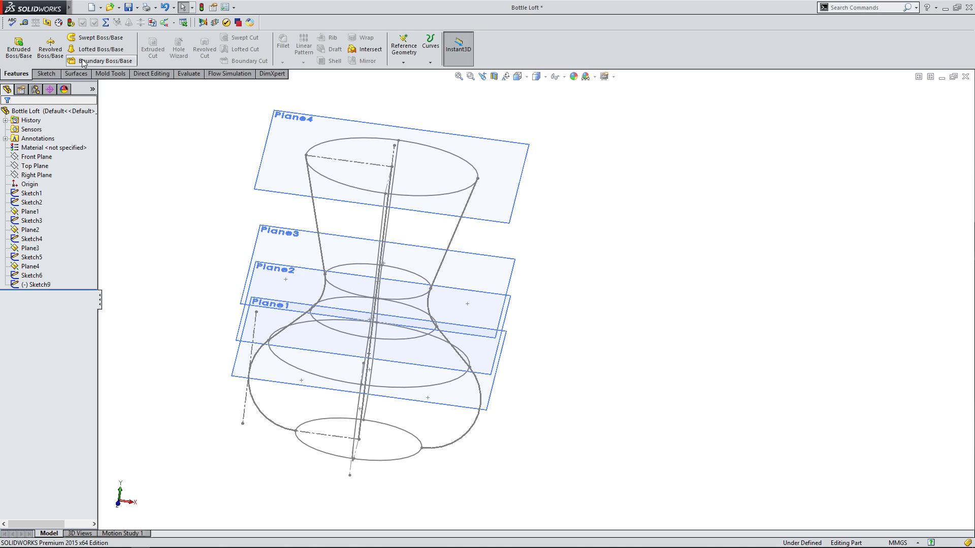
click(100, 49)
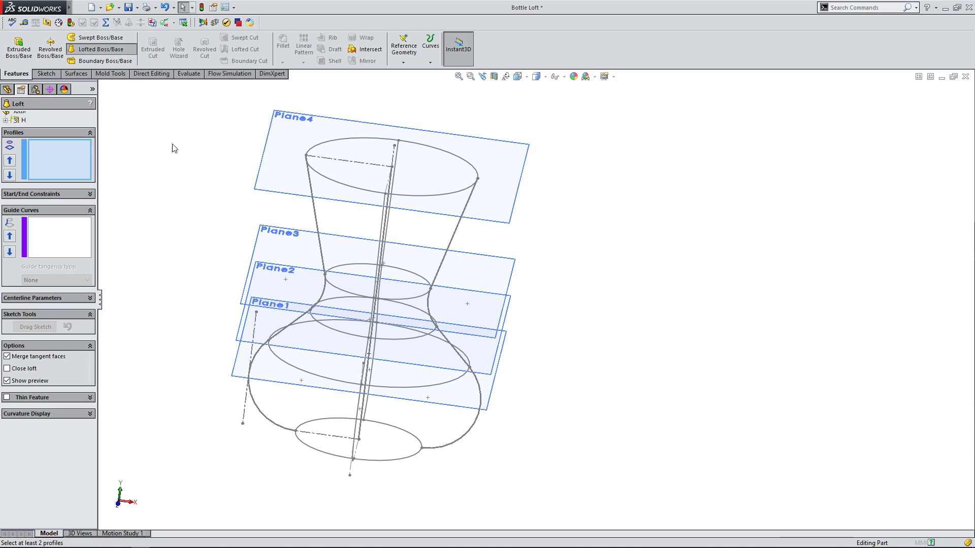
click(330, 459)
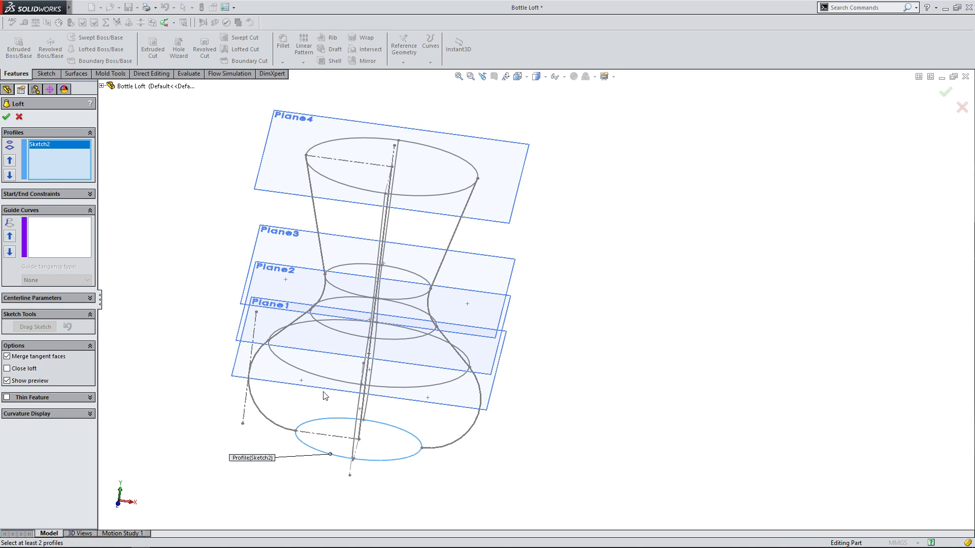
click(324, 379)
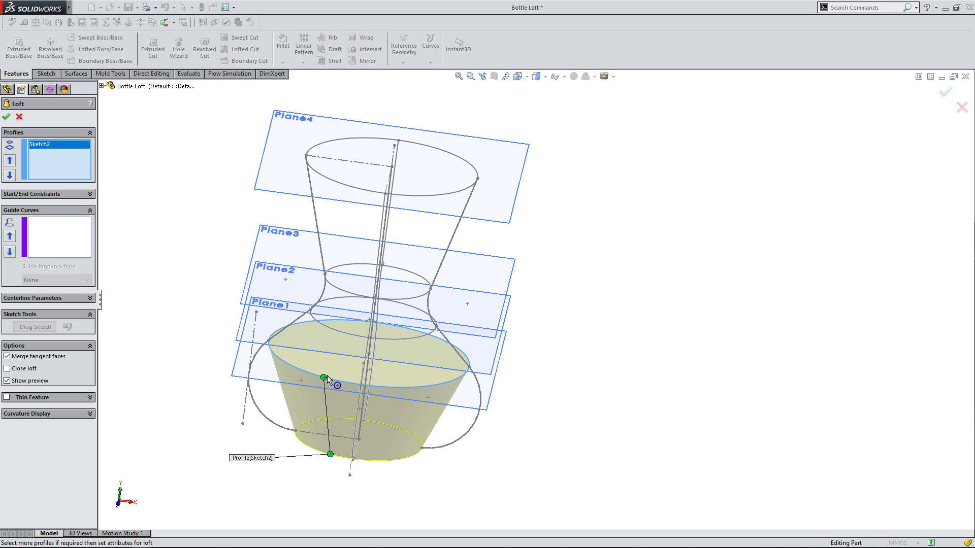
click(341, 332)
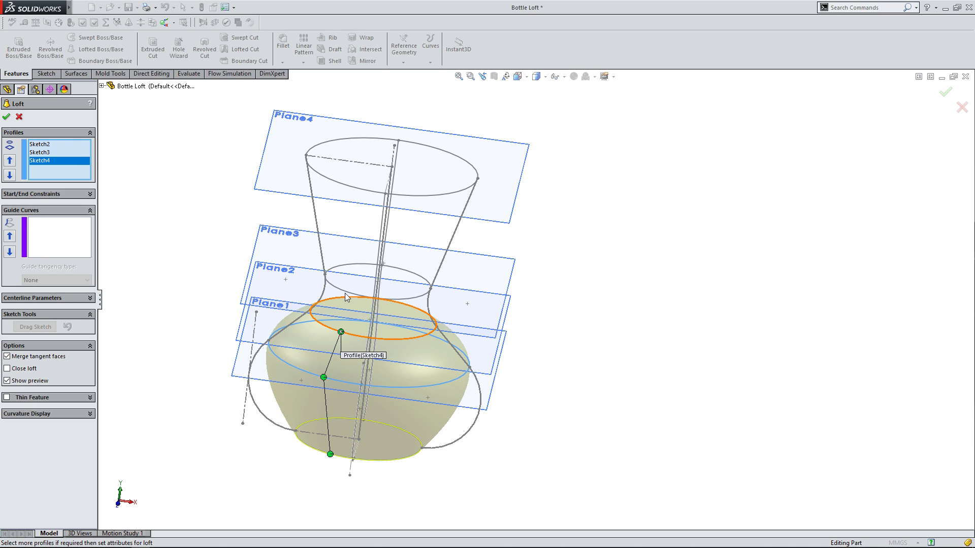
click(346, 292)
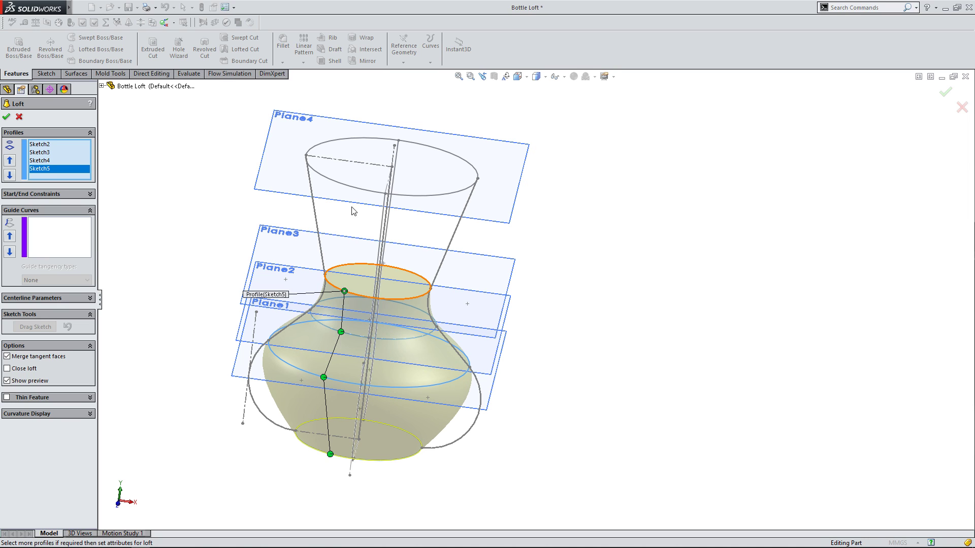
click(356, 188)
Add the two opposite contour curves on the Front Plane as open-loop guide curves of the loft
middle_drag(588, 272, 553, 224)
click(60, 232)
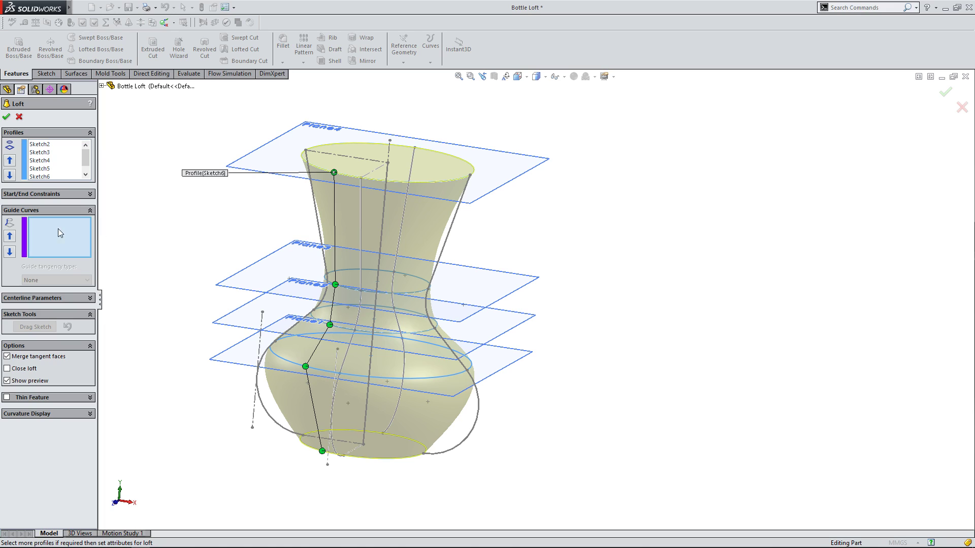
click(316, 219)
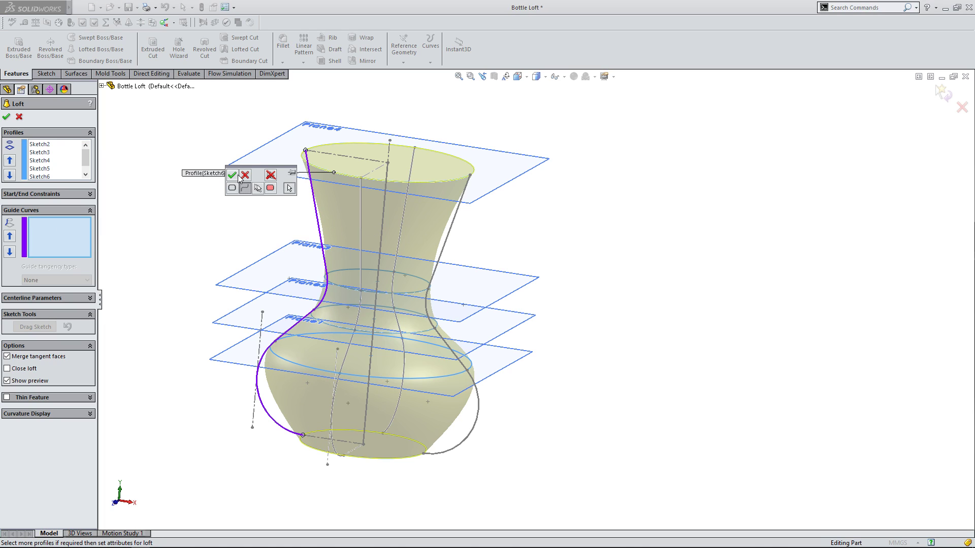
click(239, 176)
click(447, 243)
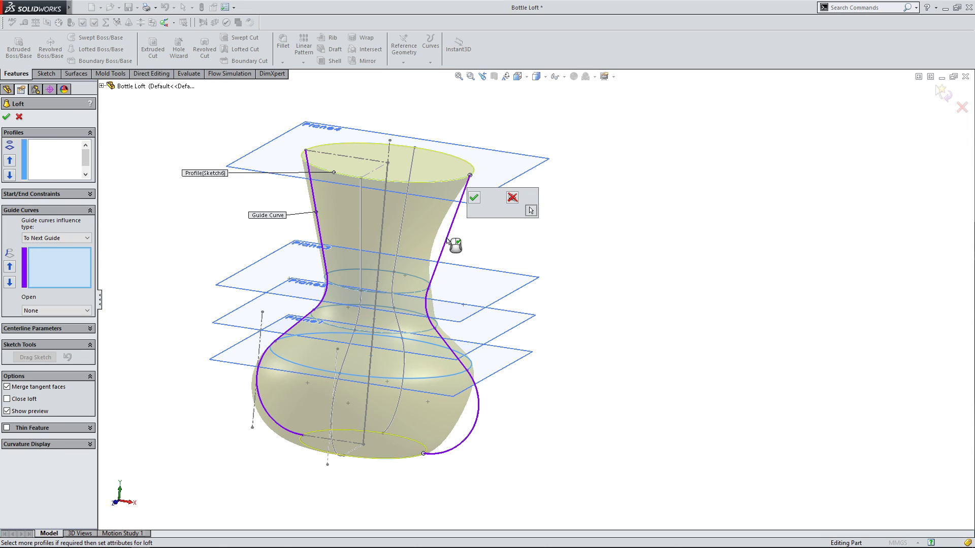
click(491, 198)
Add the two opposite contour curves on the Right Plane as further open-loop guide curves and inspect the loft preview
middle_drag(490, 199, 291, 242)
click(302, 235)
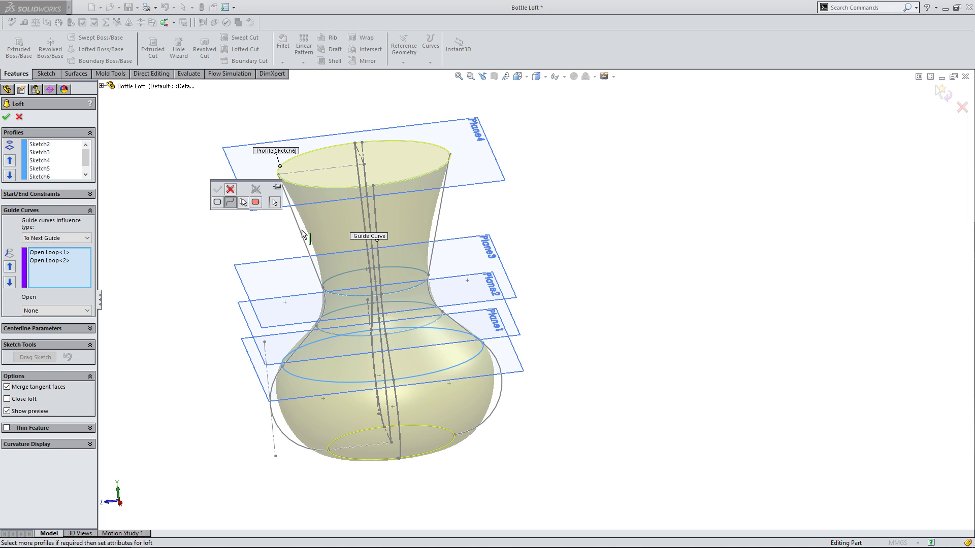
click(301, 235)
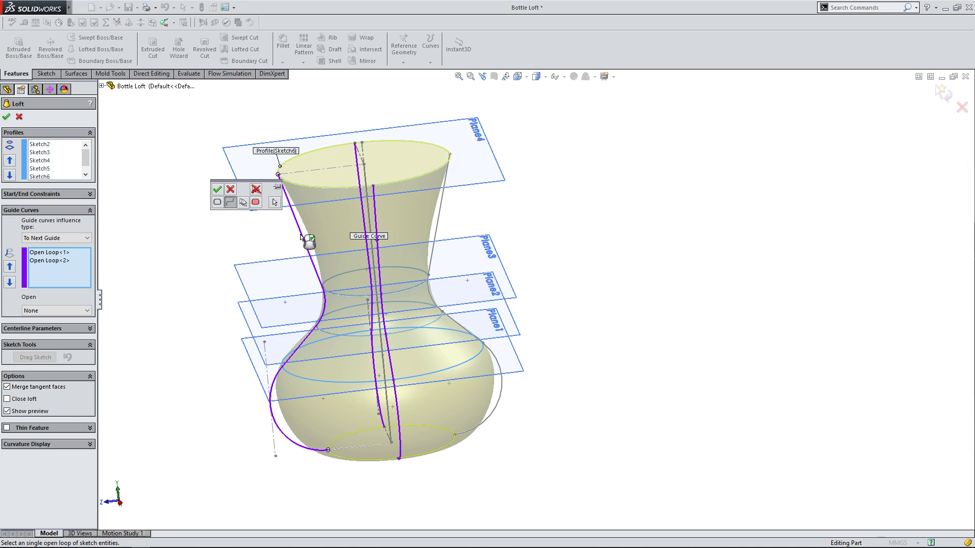
middle_drag(279, 235, 304, 235)
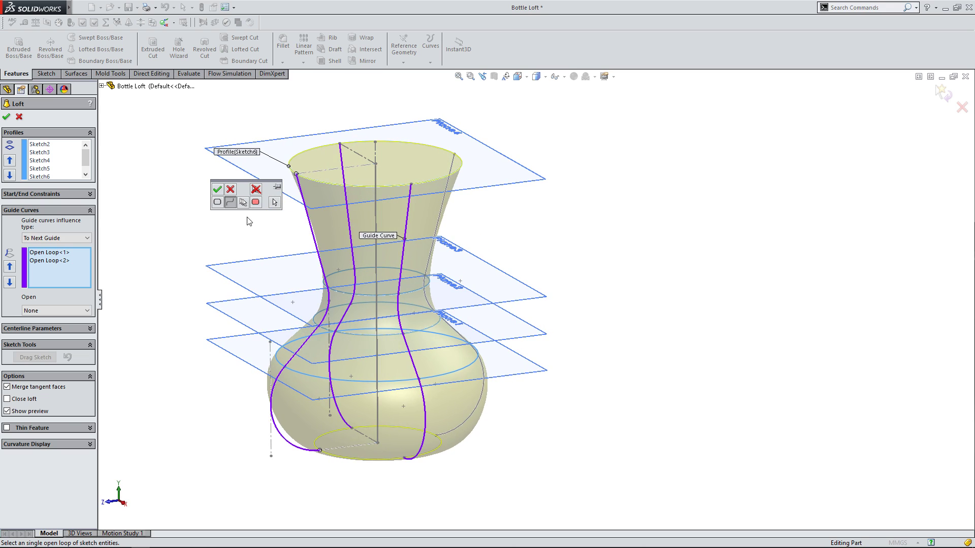
click(217, 189)
middle_drag(558, 231, 438, 236)
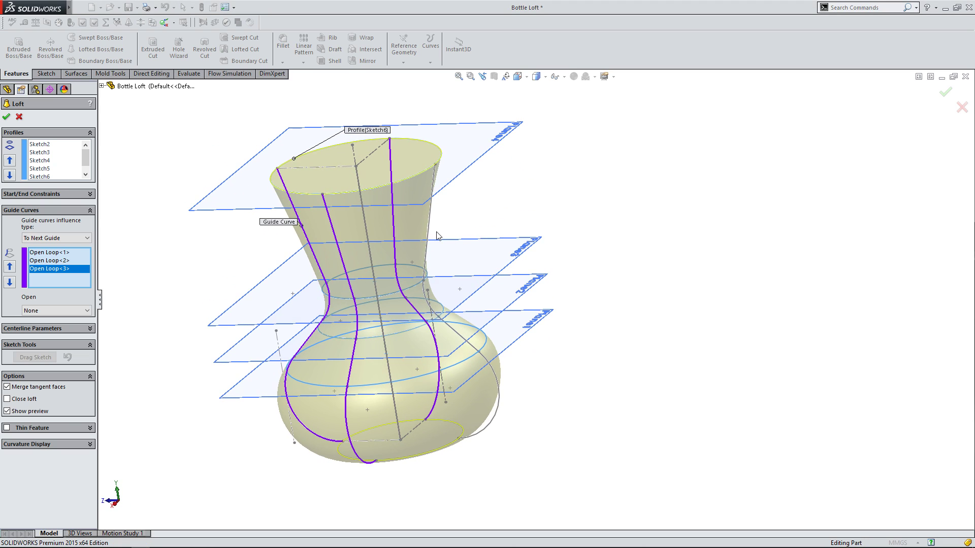
click(430, 234)
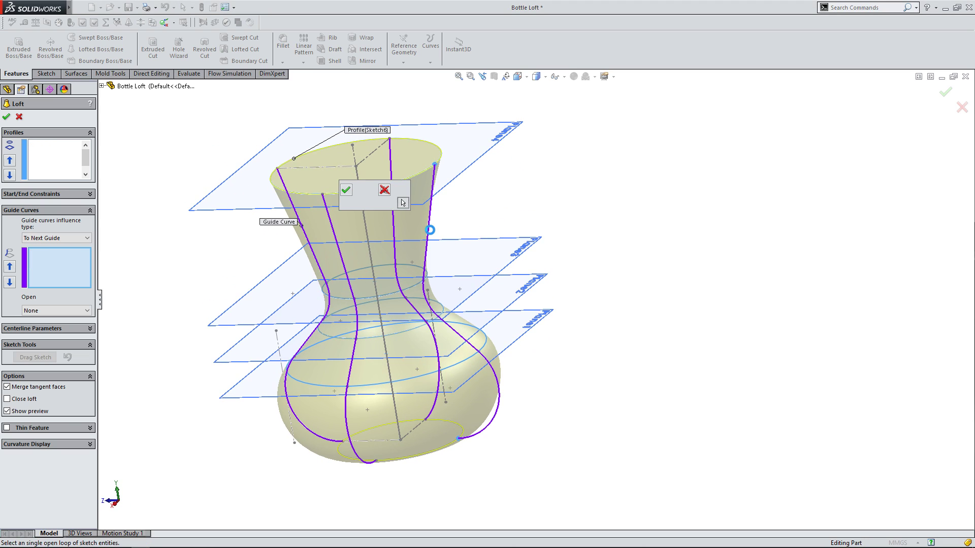
click(344, 190)
mouse_move(587, 196)
middle_down()
mouse_move(626, 263)
mouse_move(632, 250)
mouse_move(572, 198)
middle_up()
middle_drag(258, 295, 308, 278)
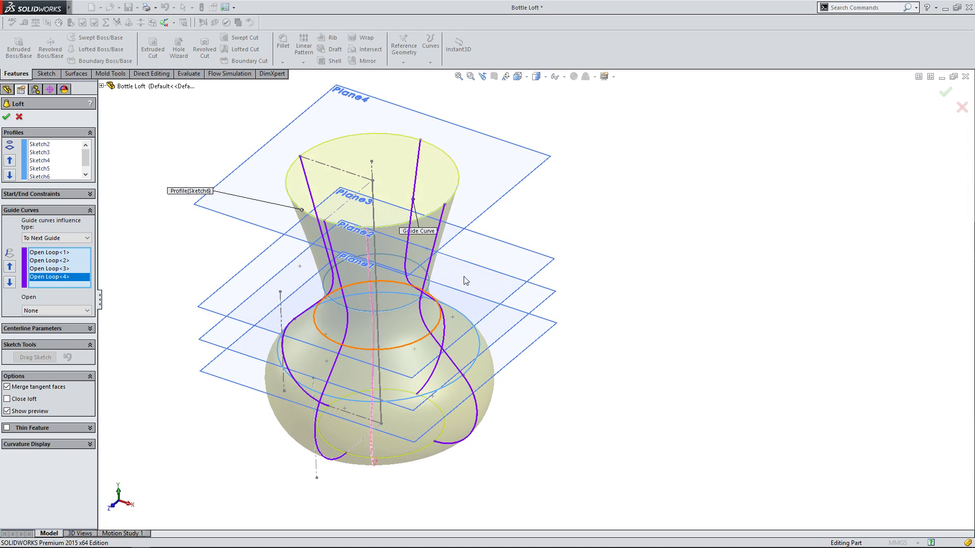
Review the loft preview with its five profiles and four guide curves from several angles and create the loft
middle_drag(644, 199, 651, 283)
mouse_move(601, 379)
middle_down()
mouse_move(590, 348)
mouse_move(595, 396)
middle_up()
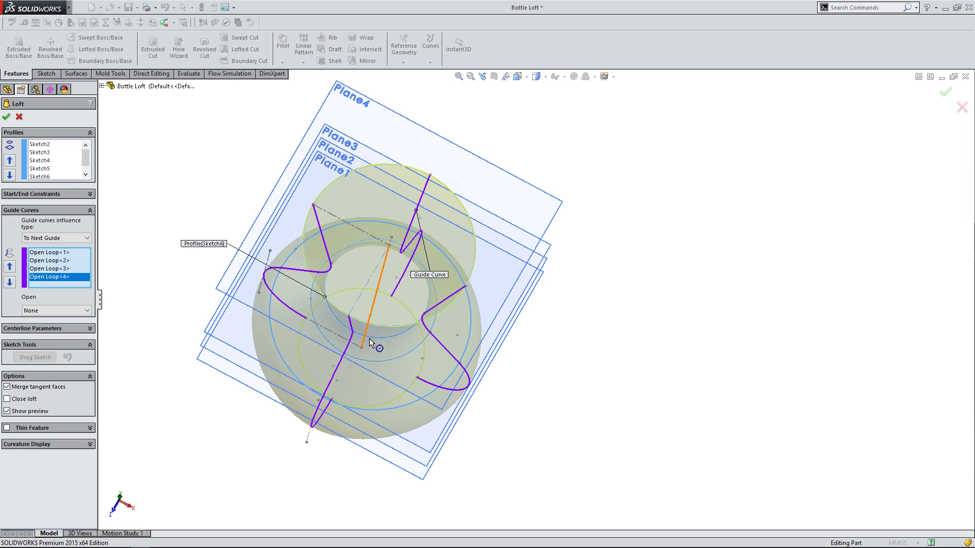
middle_drag(604, 362, 551, 293)
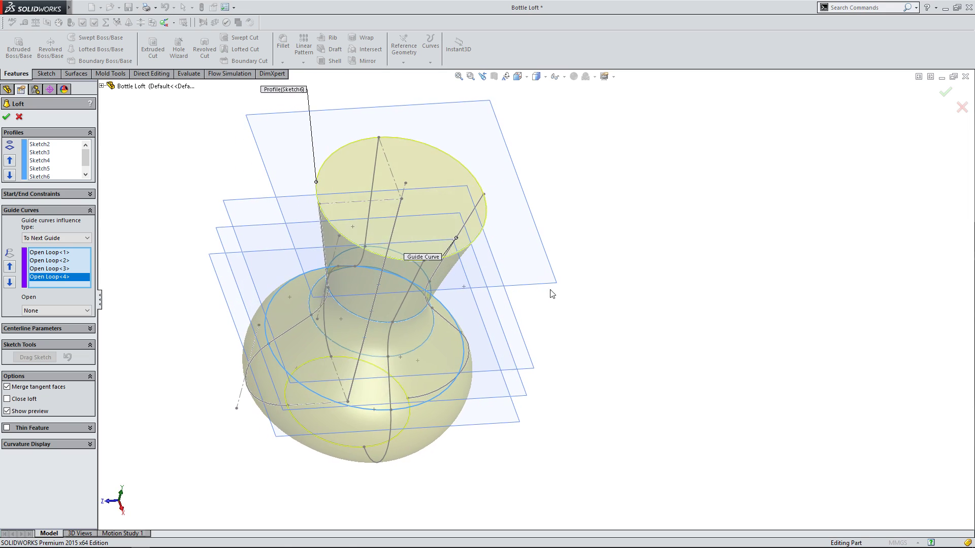
click(101, 87)
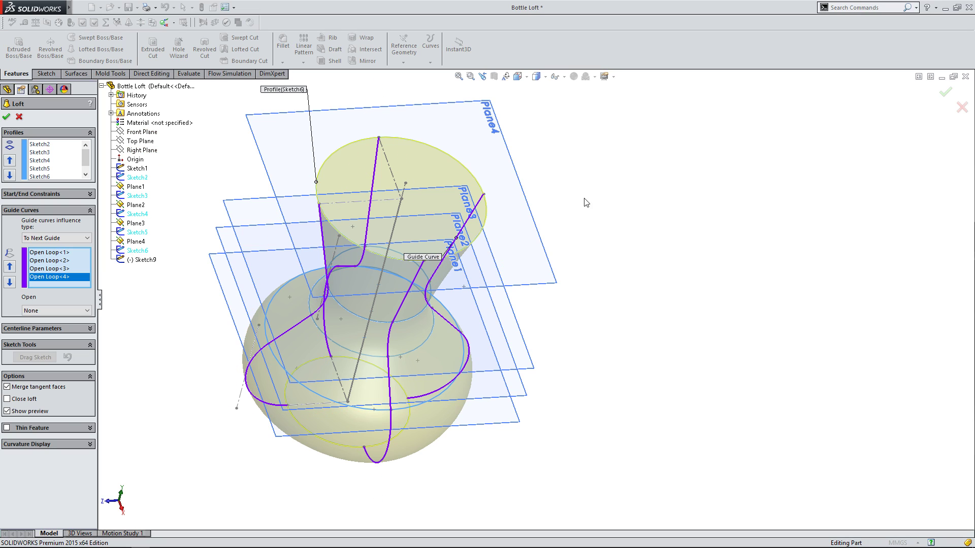
middle_drag(596, 372, 655, 302)
mouse_move(634, 184)
middle_down()
mouse_move(631, 313)
mouse_move(620, 174)
middle_up()
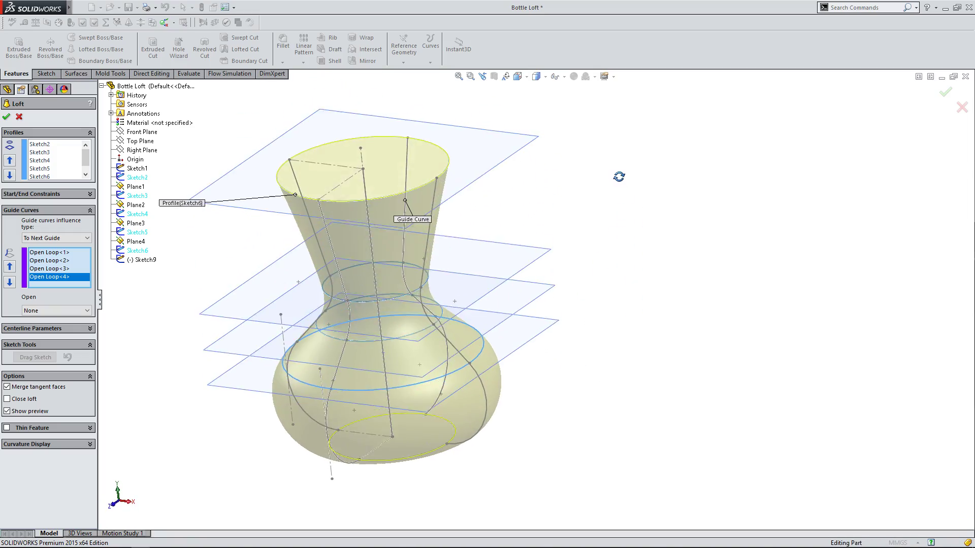
click(7, 120)
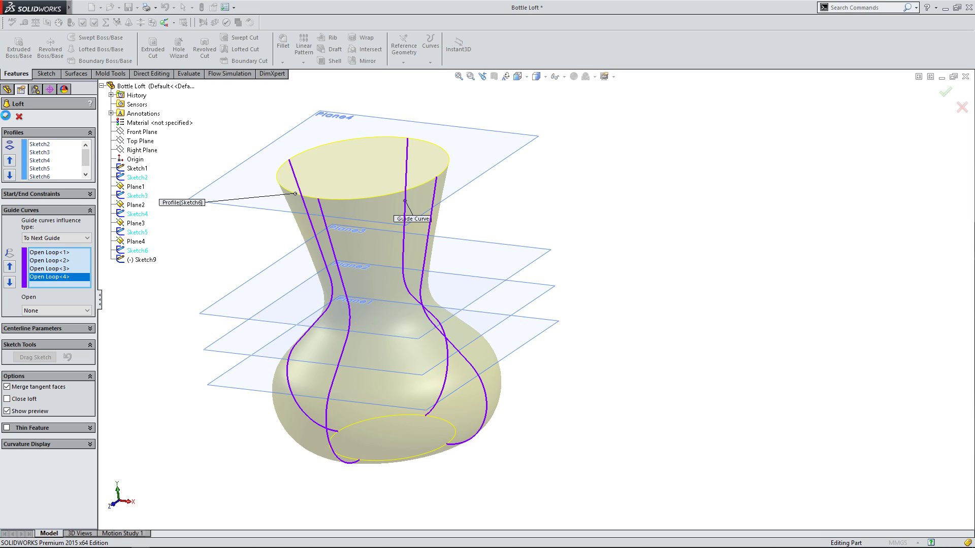
Examine the finished loft in the Top view to judge how round its outline is
middle_drag(571, 170, 630, 314)
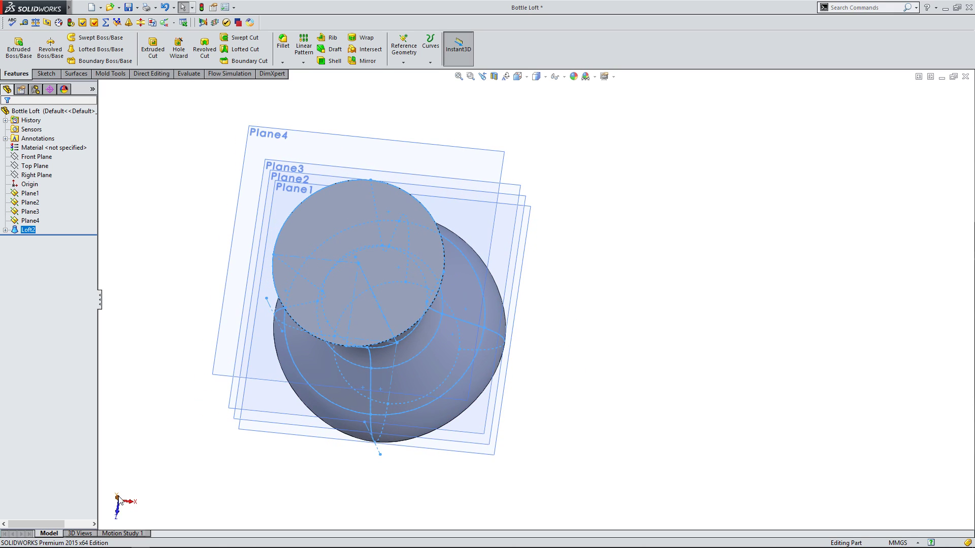
click(118, 498)
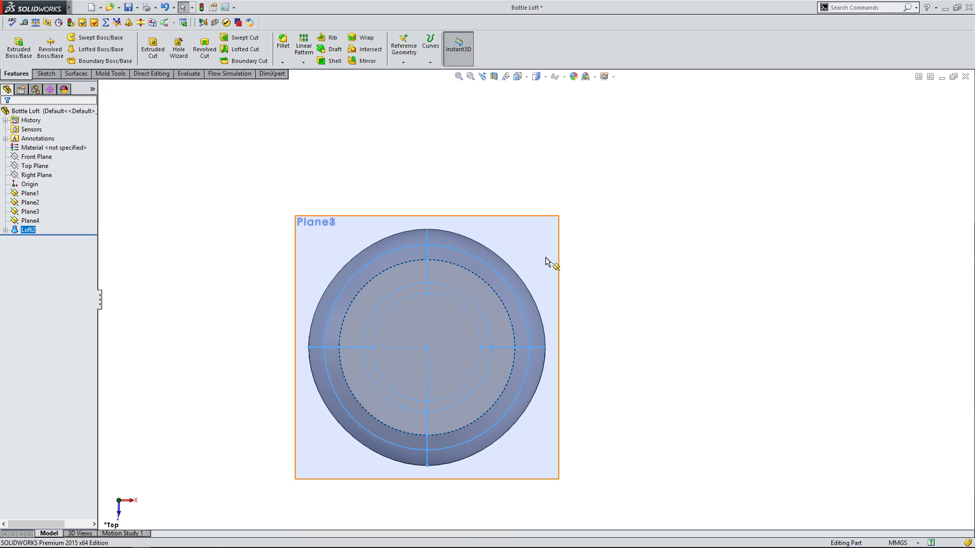
click(485, 255)
scroll(579, 330, down, 2)
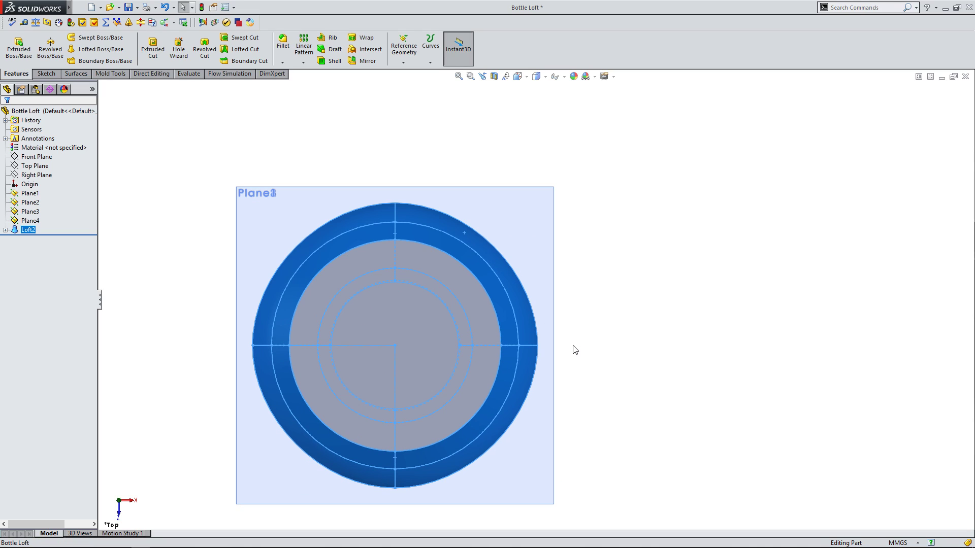
Edit the bottle loft and change its guide curves influence type to Global
right_click(32, 232)
click(34, 208)
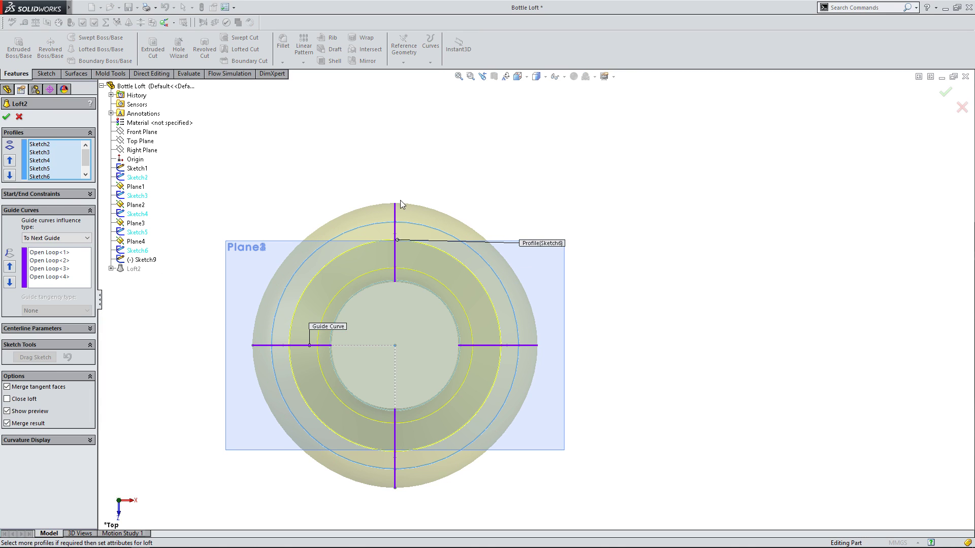
click(67, 239)
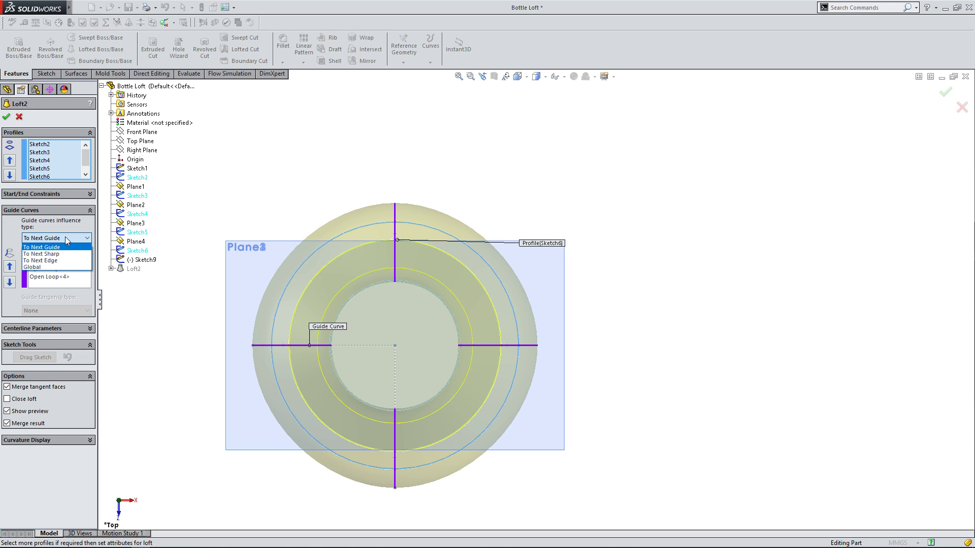
click(72, 267)
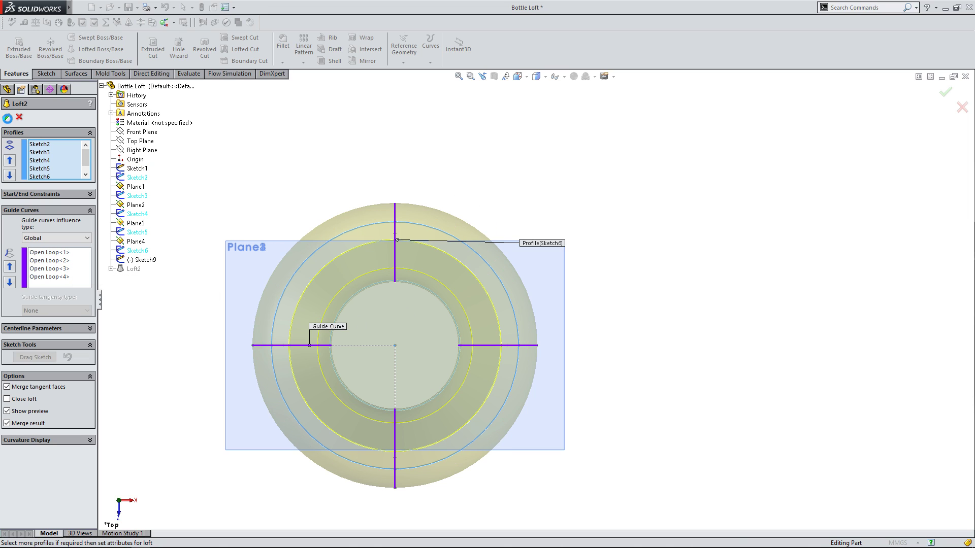
click(7, 118)
scroll(559, 344, up, 2)
scroll(598, 347, down, 2)
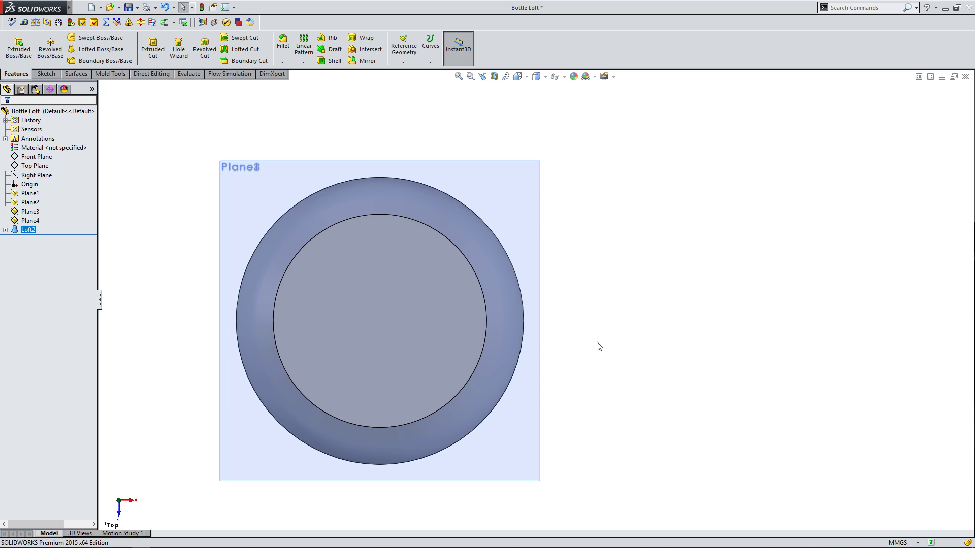
Shell the bottle with a 1 mm wall thickness, removing the flat face at the top of the neck
middle_drag(578, 420, 577, 246)
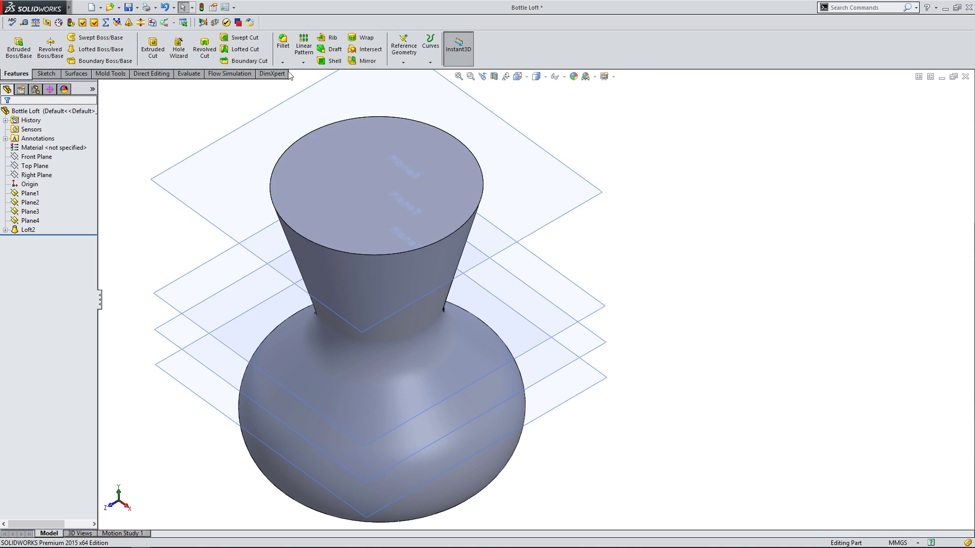
click(334, 61)
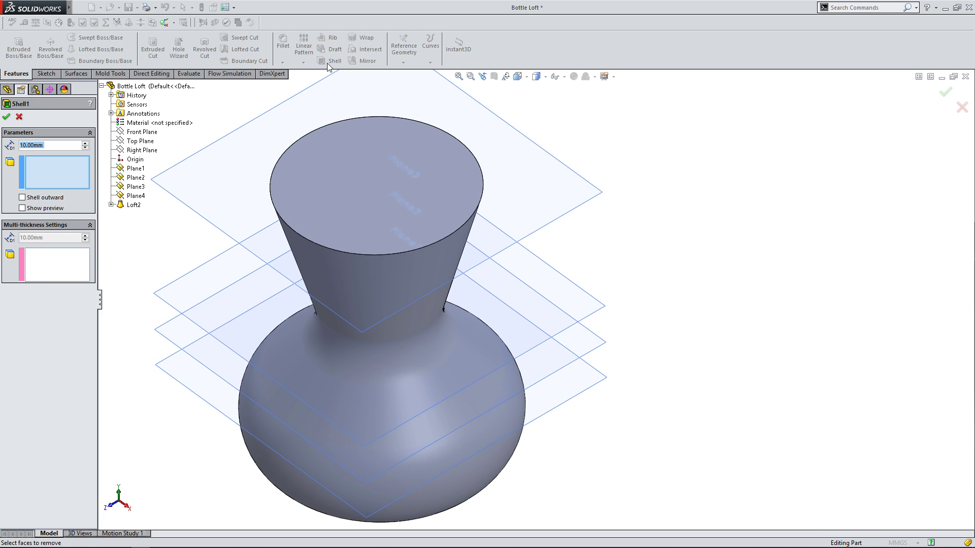
click(19, 117)
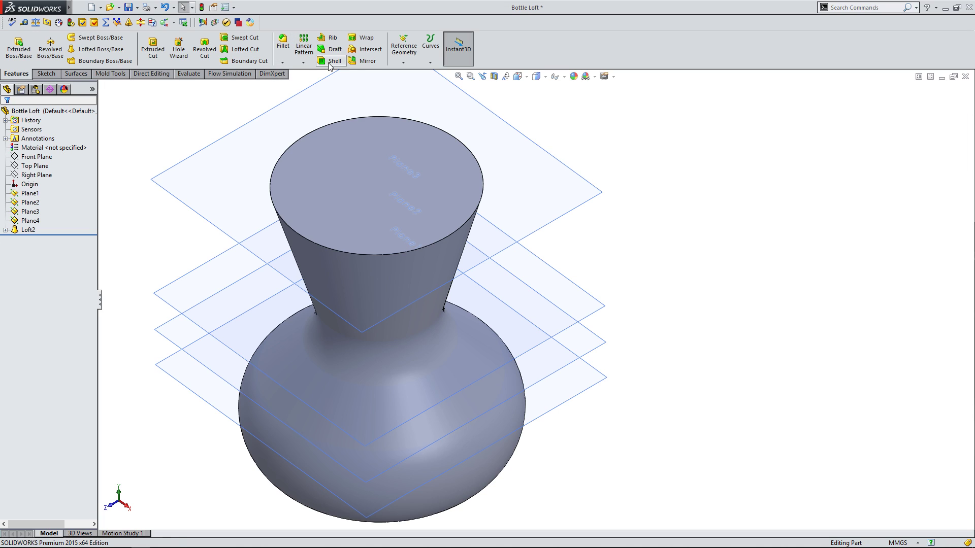
click(331, 62)
click(388, 194)
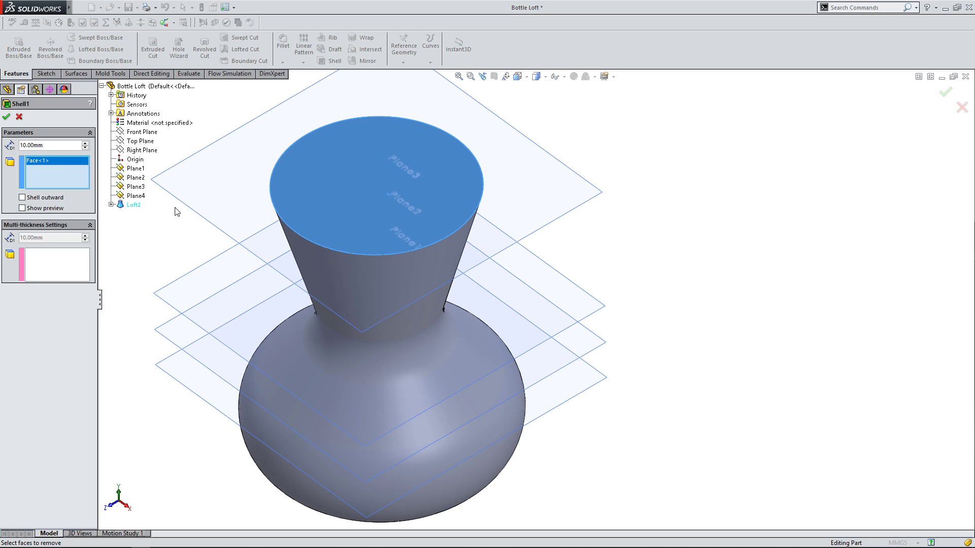
click(27, 145)
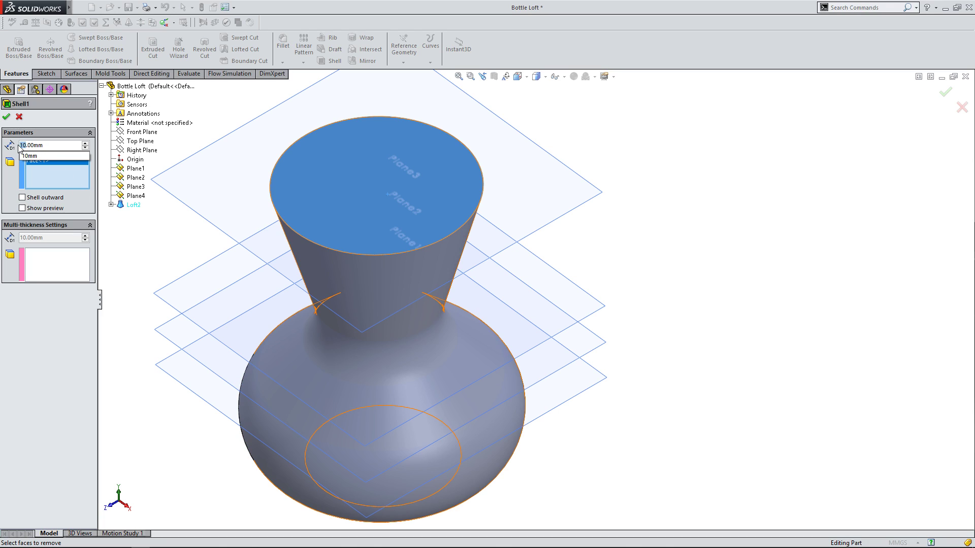
text(1)
click(6, 117)
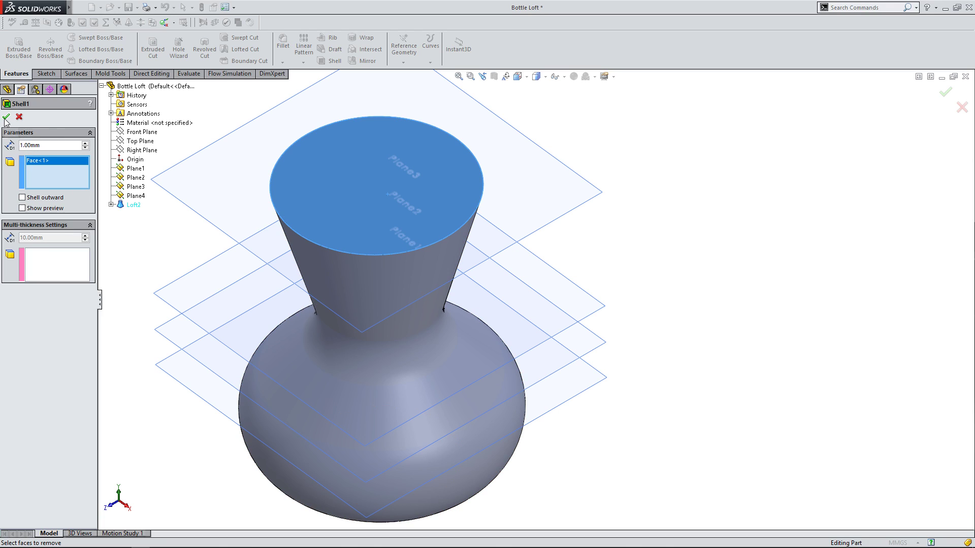